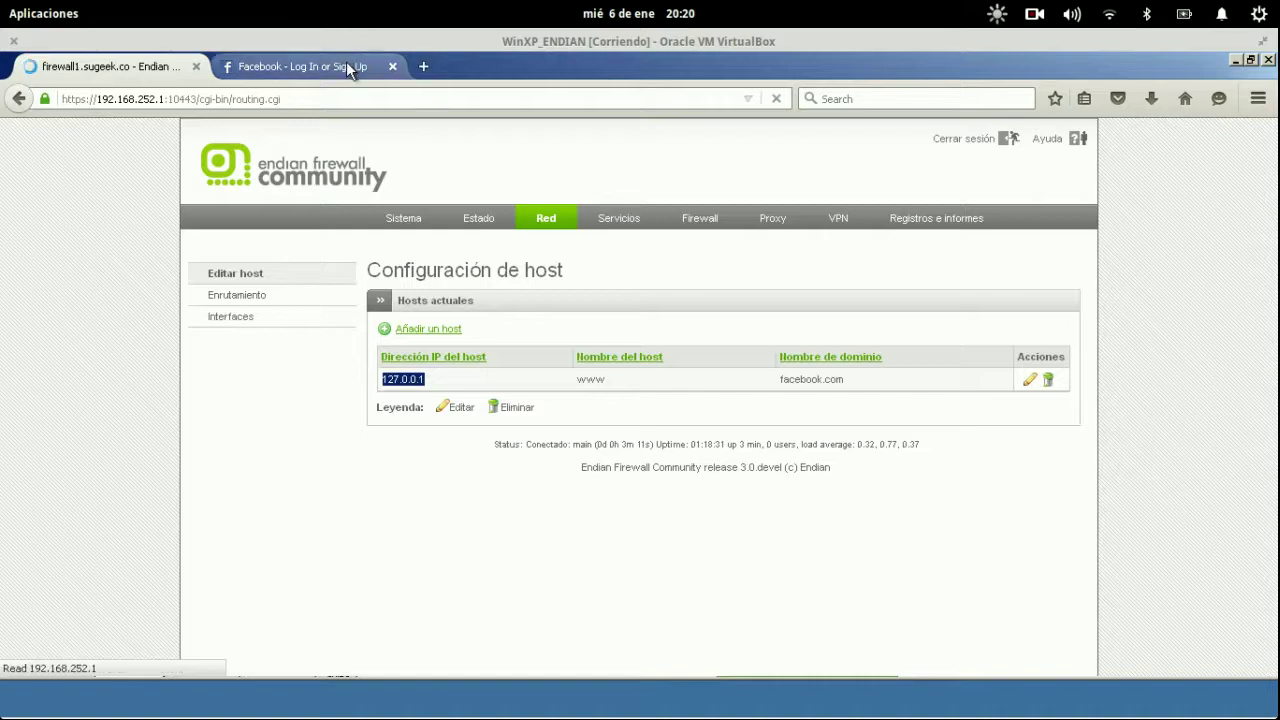
- View the Facebook login page, dismiss its context menu and close that browser tab
right_click(198, 212)
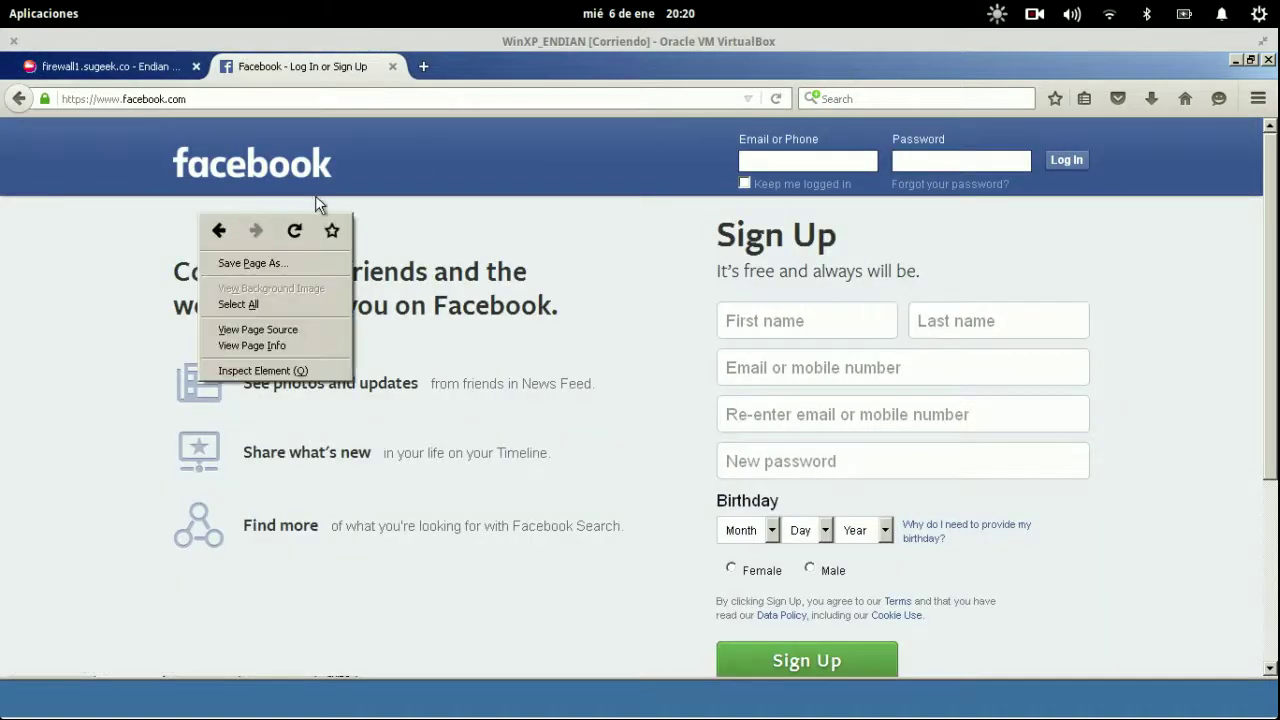
left_click(305, 224)
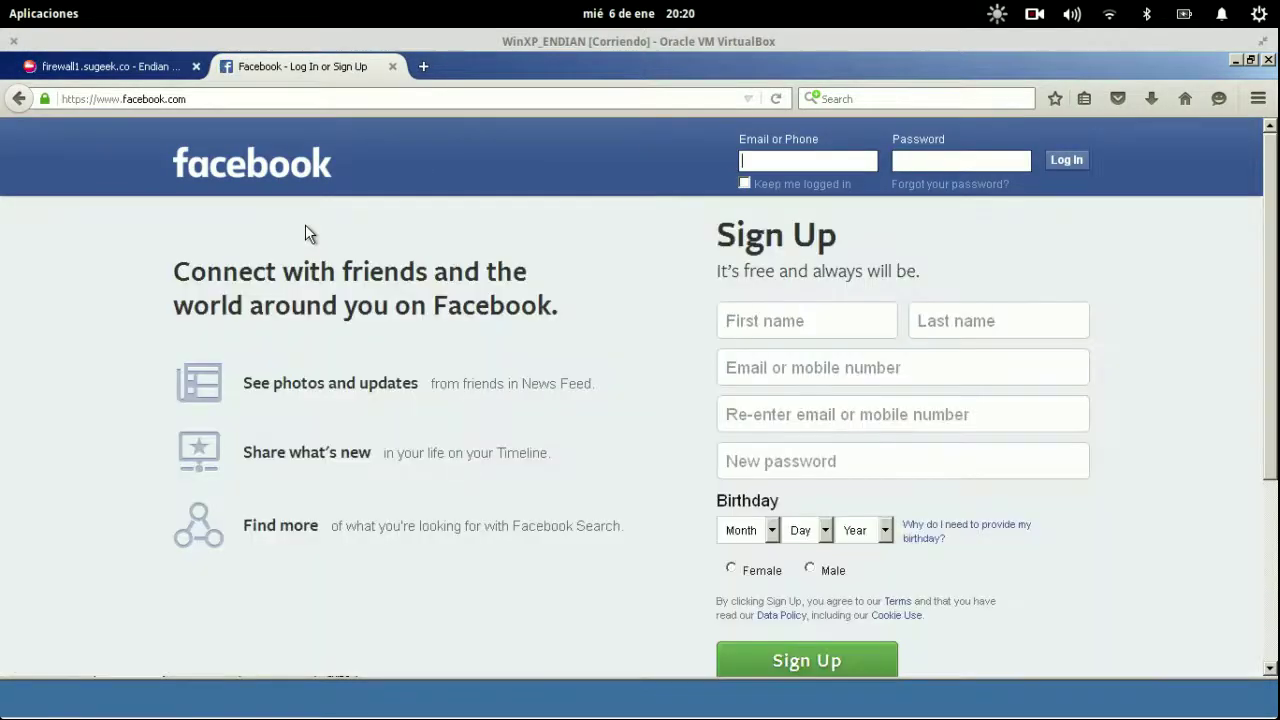
left_click(389, 66)
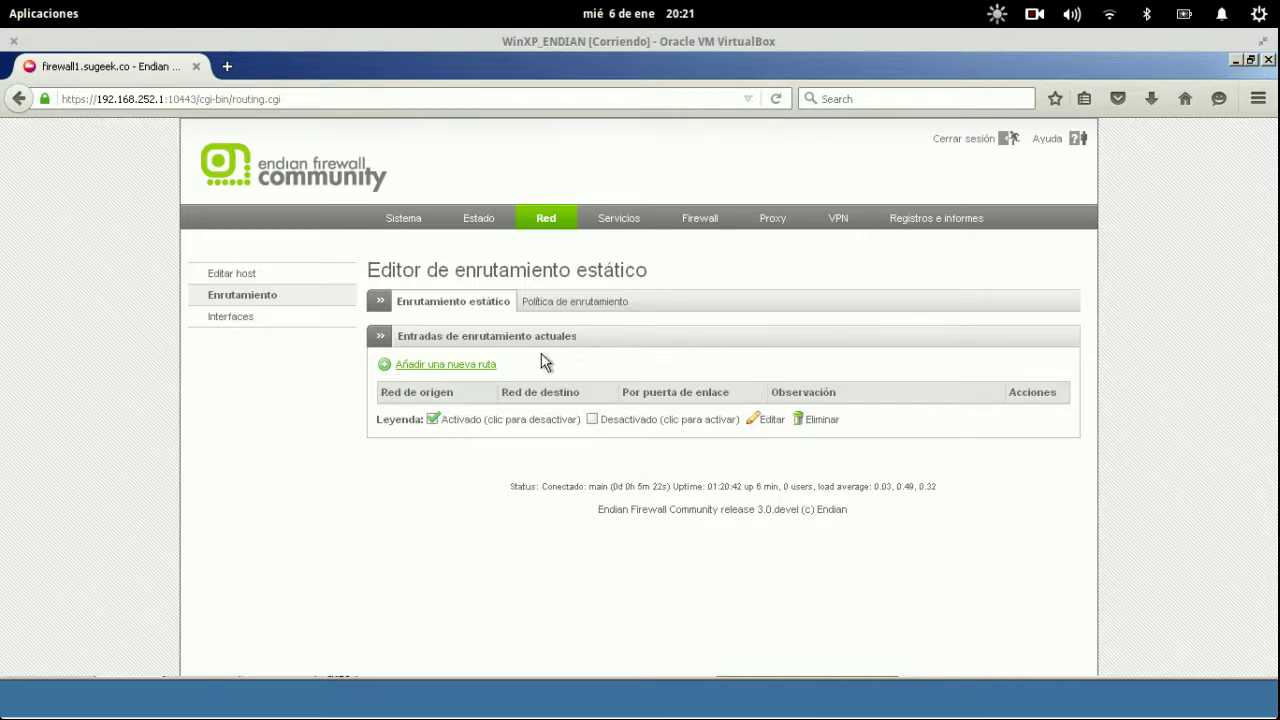
- Open a new static route entry and switch its route type to Enlace to examine the available link choices
left_click(465, 364)
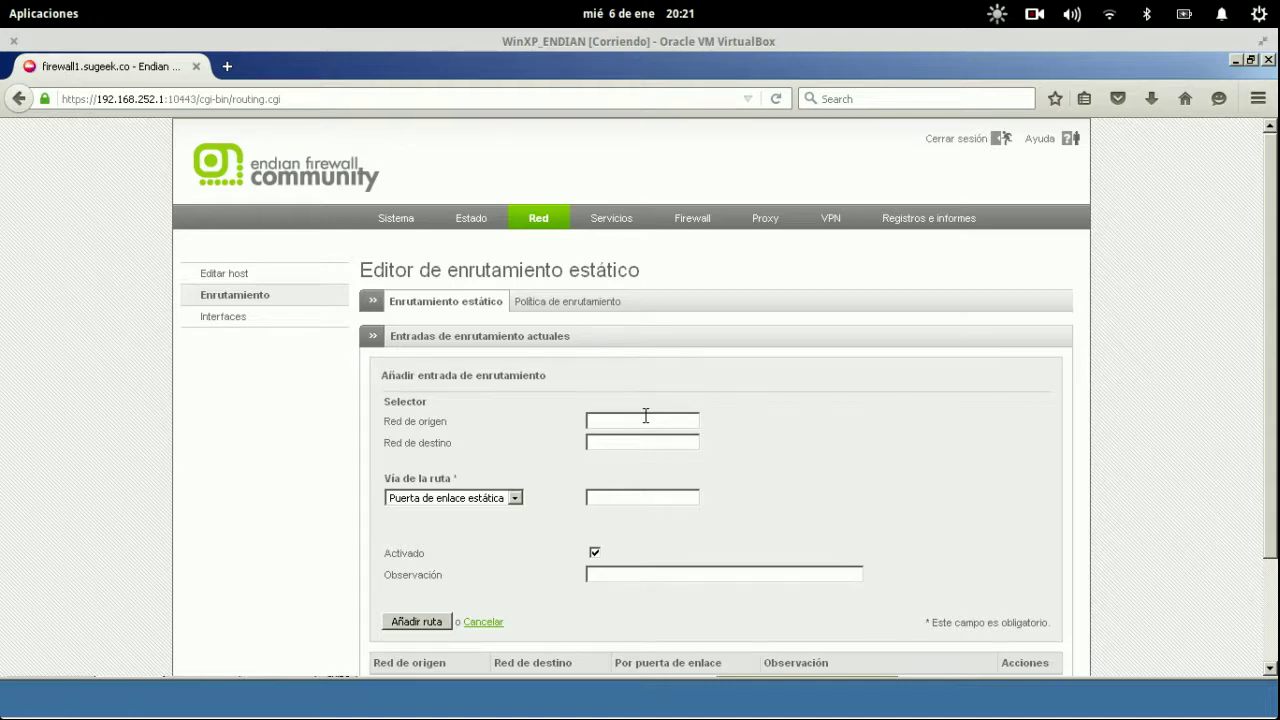
left_click(604, 437)
left_click(514, 497)
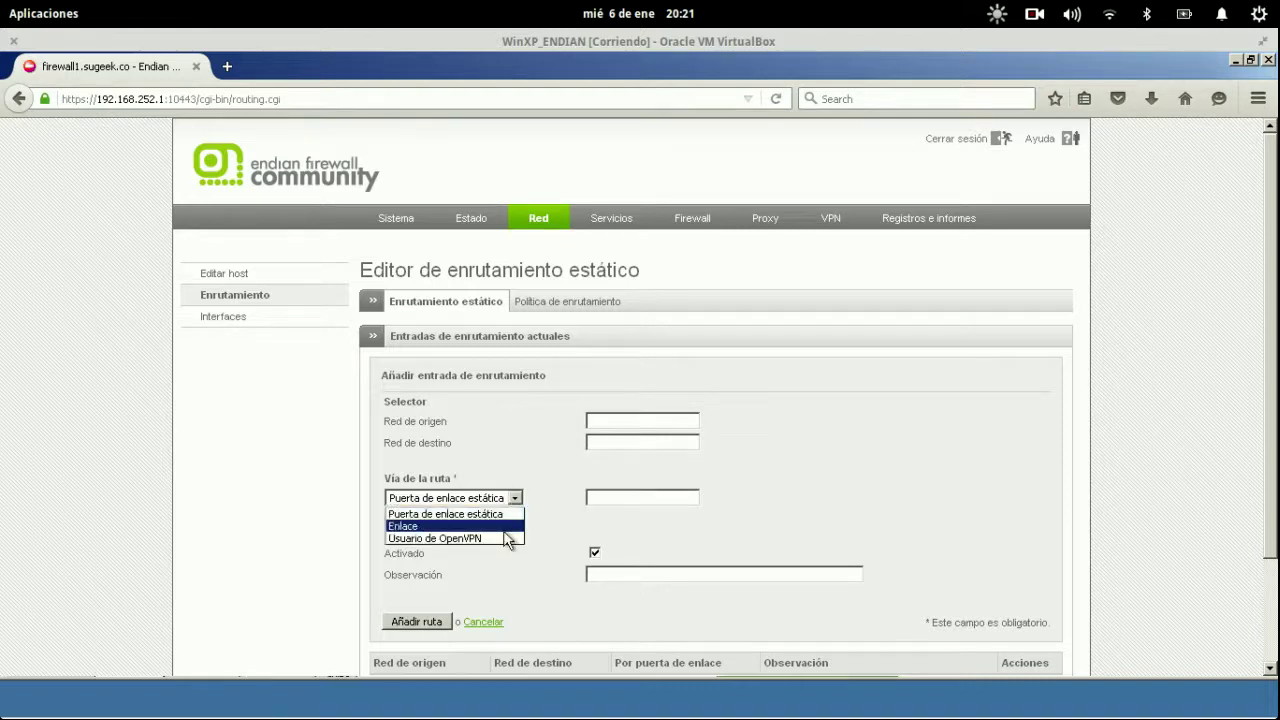
left_click(615, 489)
left_click(463, 500)
left_click(445, 526)
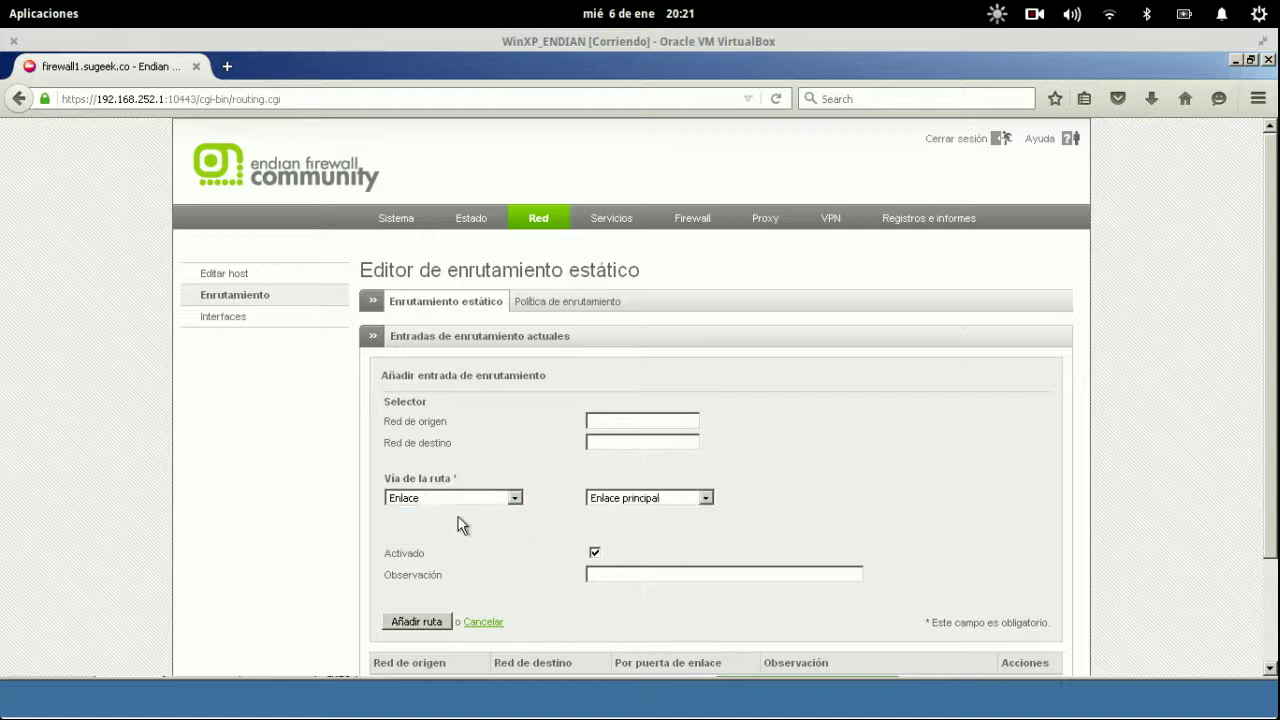
left_click(600, 500)
- Switch the route type to Usuario de OpenVPN and examine the user choices it offers
left_click(514, 497)
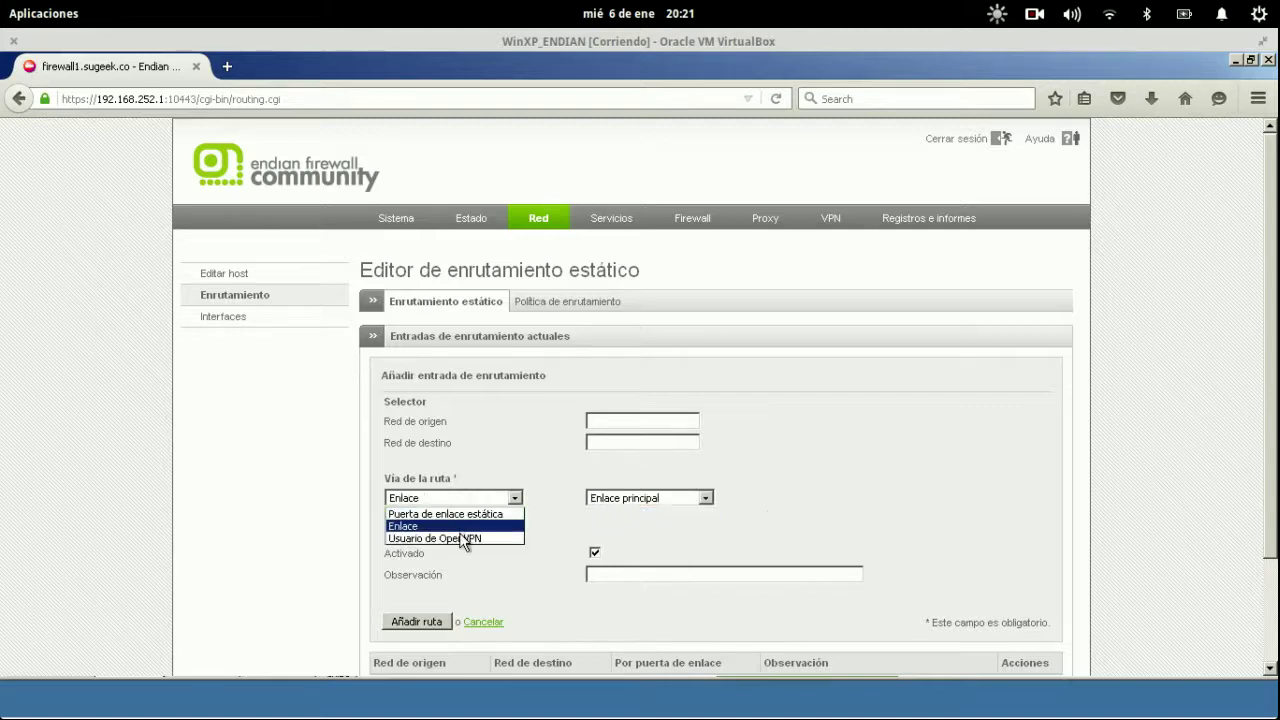
left_click(460, 541)
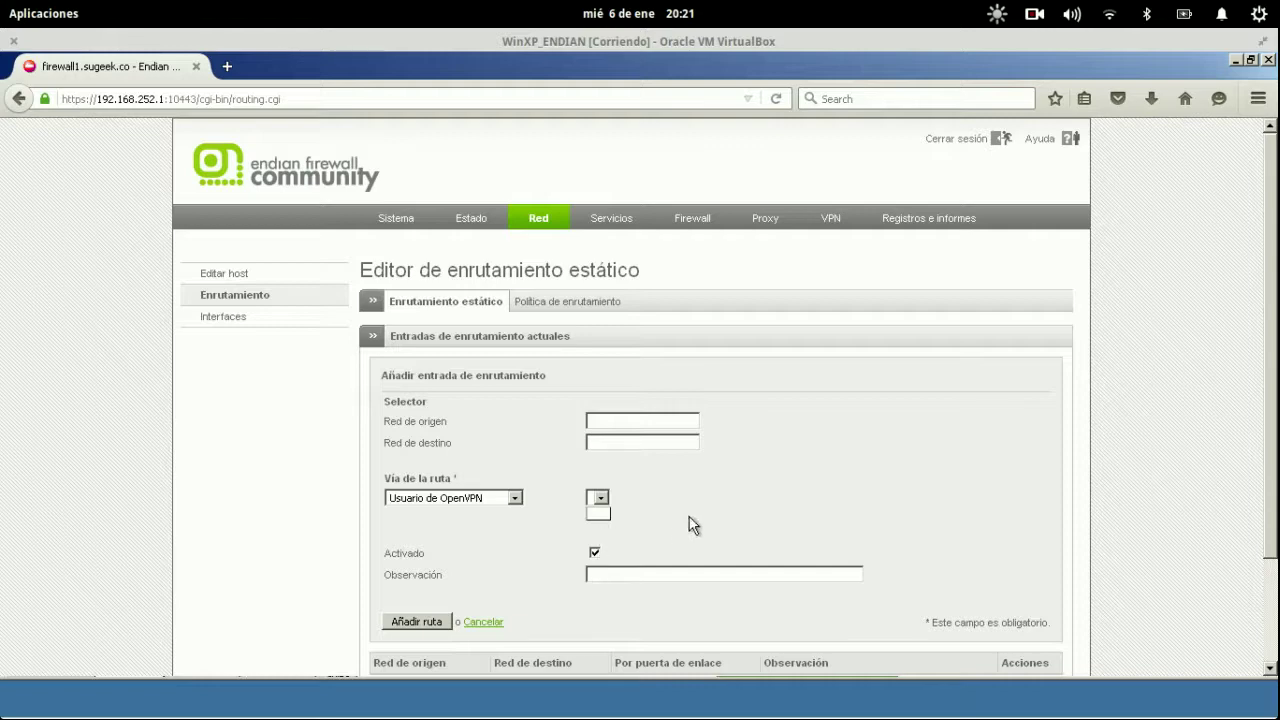
left_click(643, 573)
left_click_drag(396, 440, 460, 457)
- Return the route type to Puerta de enlace estática and view its gateway address field
left_click(463, 498)
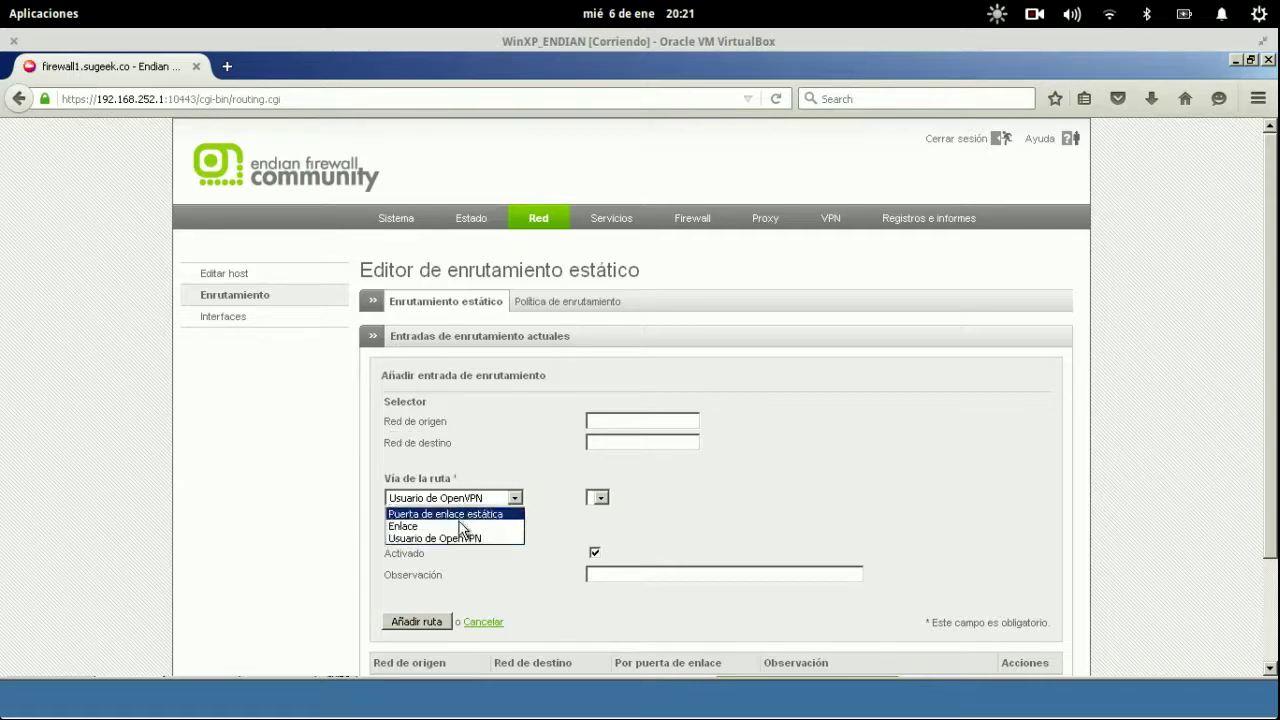
left_click(463, 526)
left_click(478, 498)
left_click(472, 514)
left_click(596, 498)
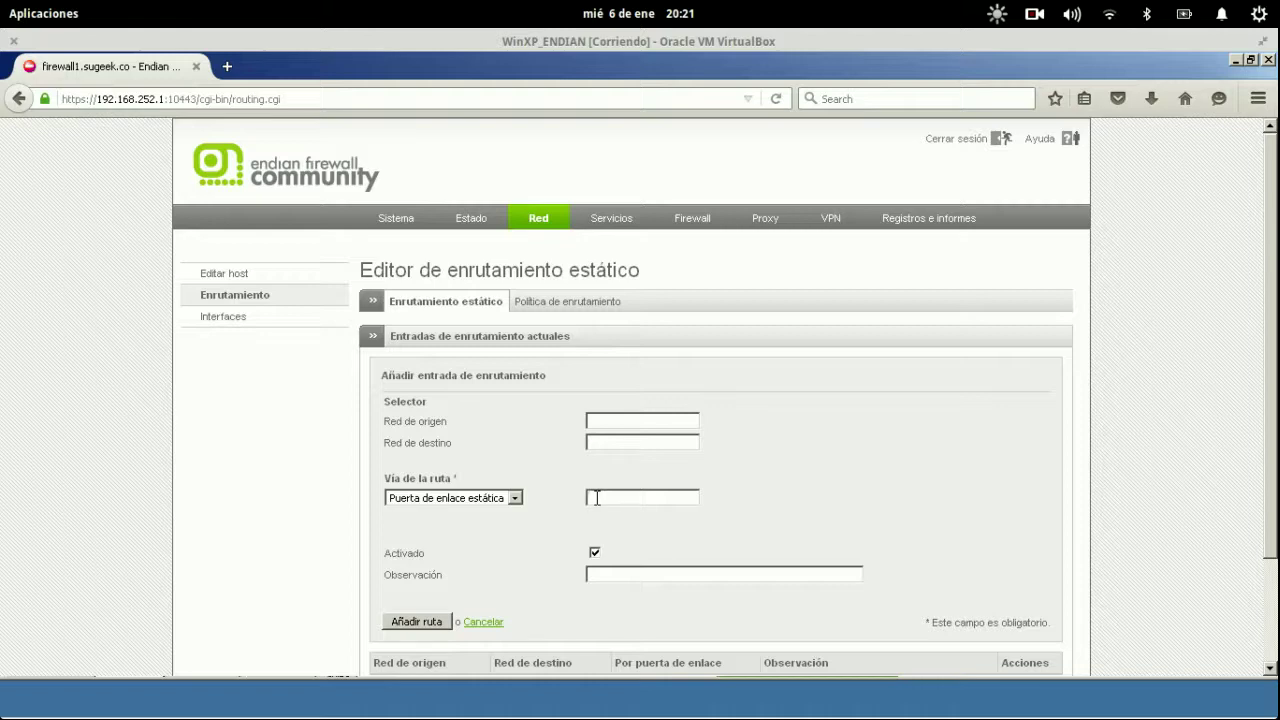
left_click(302, 318)
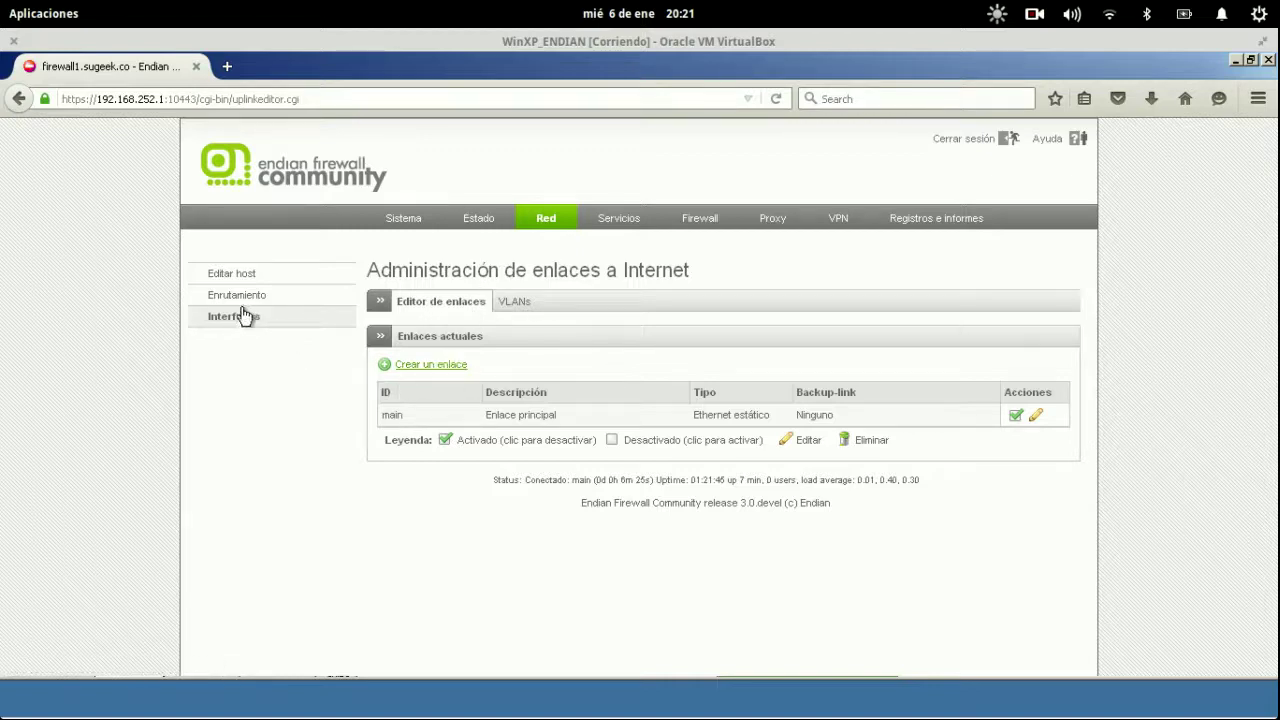
left_click(421, 364)
left_click(513, 401)
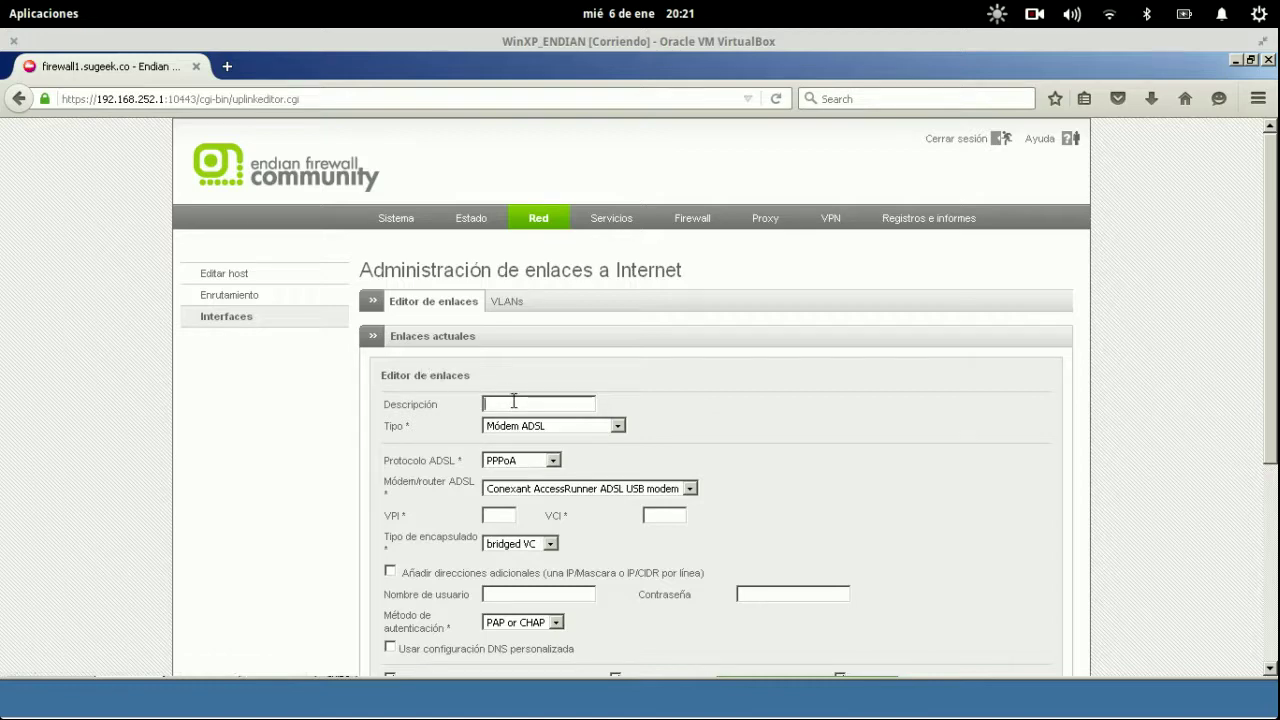
type("Backu")
left_click(552, 426)
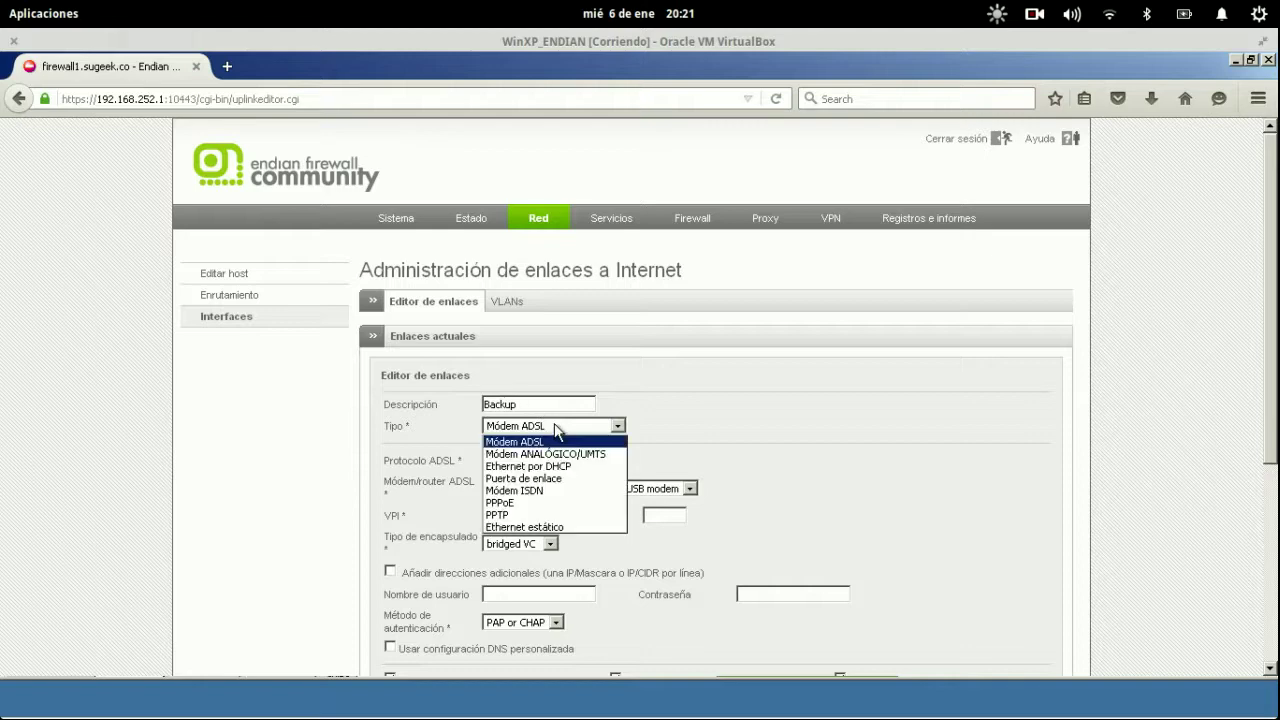
left_click(614, 527)
left_click(606, 462)
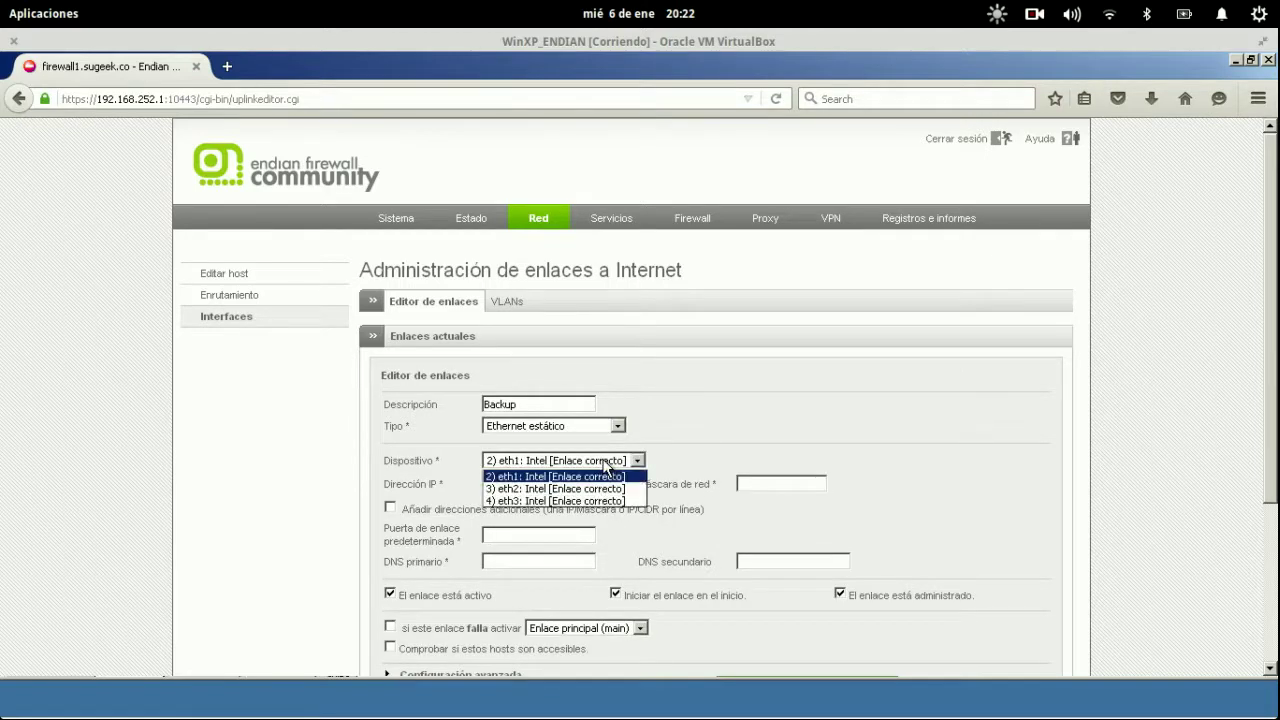
left_click(600, 502)
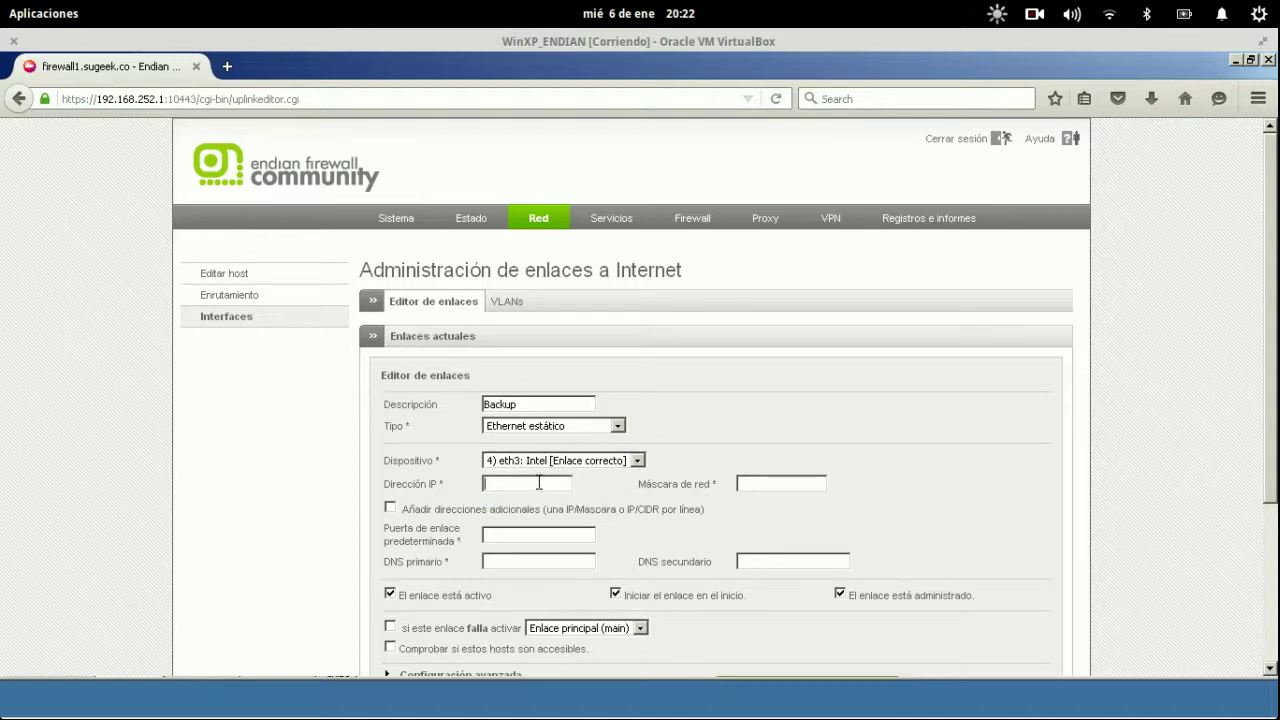
- Open the network interfaces page, change the main link's description to "Principal - eth2" and update the link
left_click(288, 317)
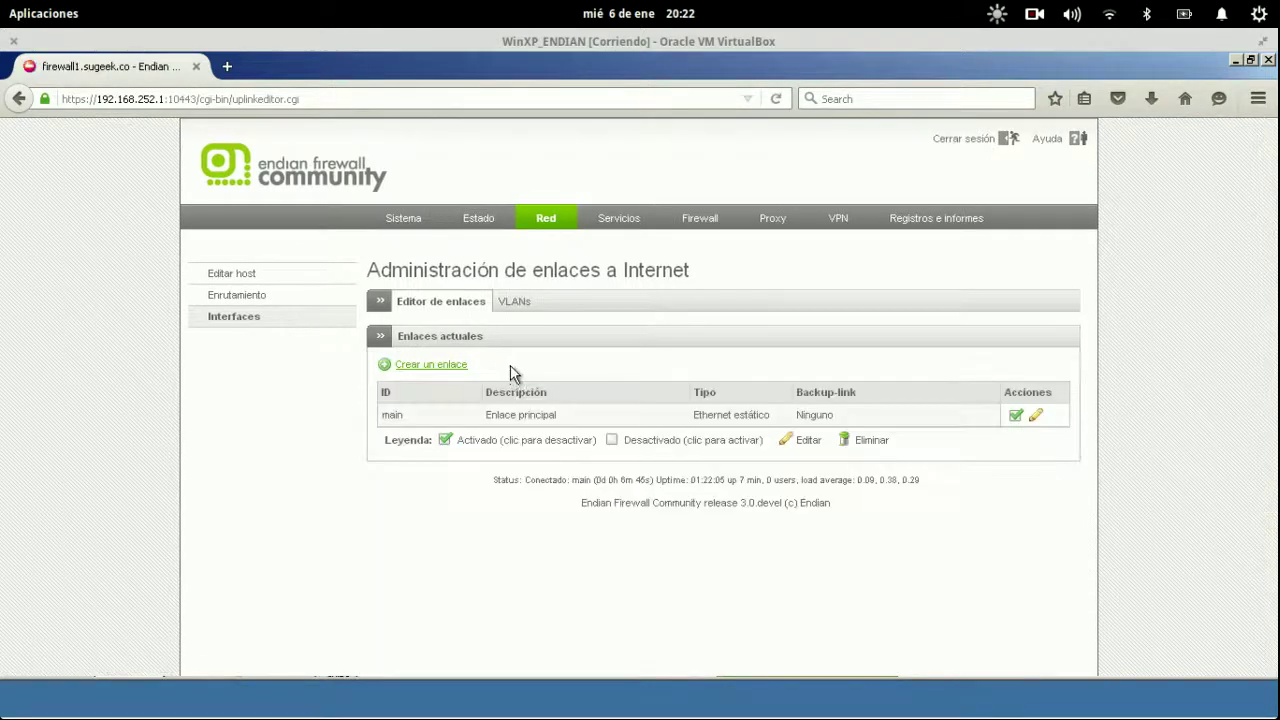
left_click(1036, 415)
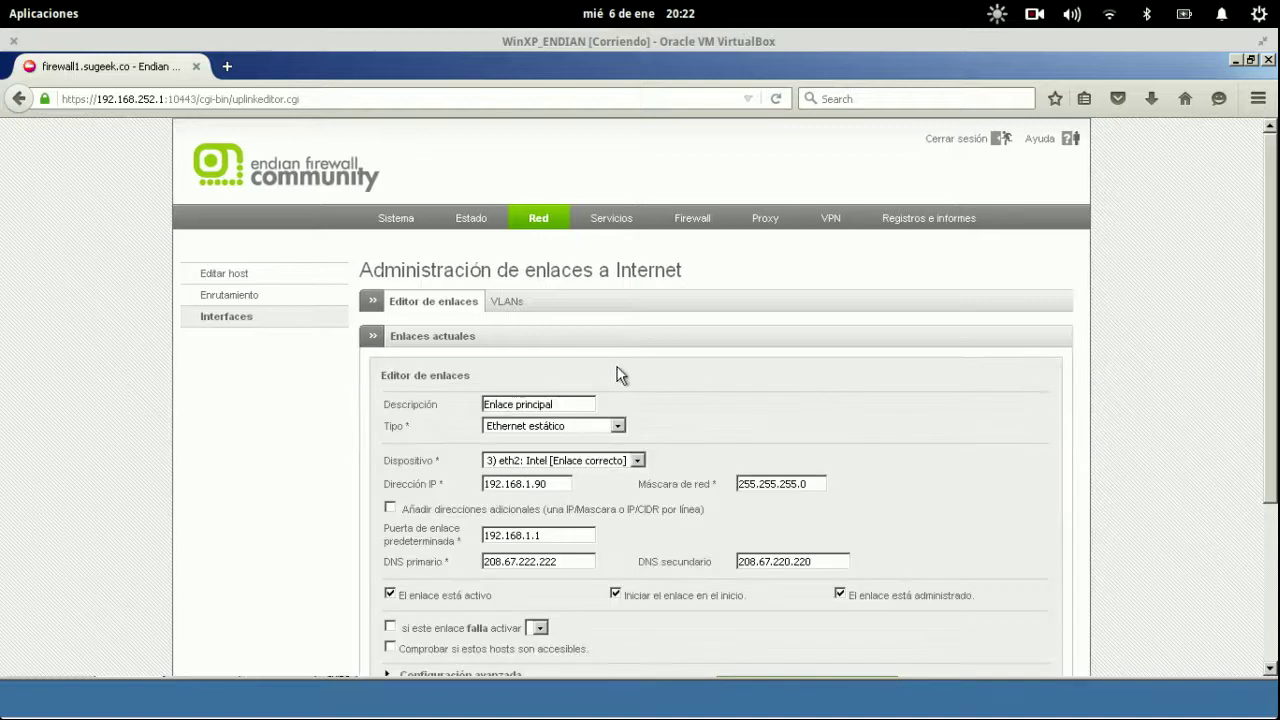
left_click_drag(571, 405, 428, 398)
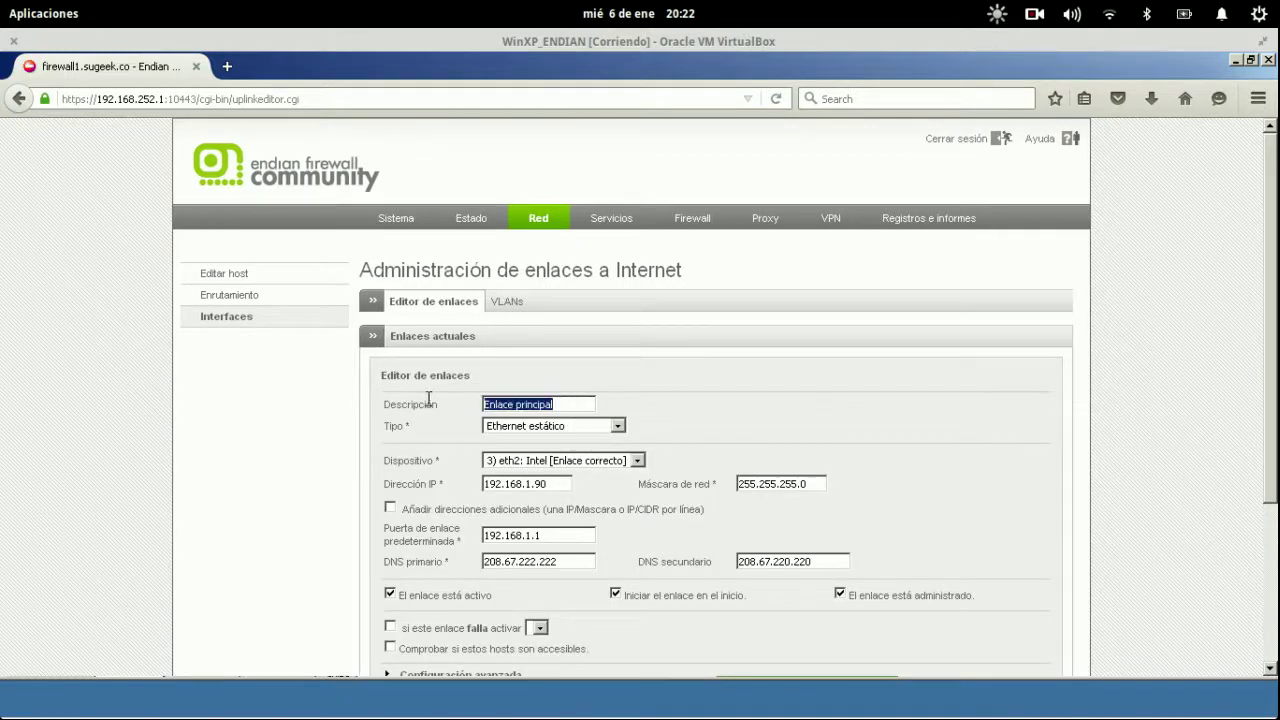
type("Princip")
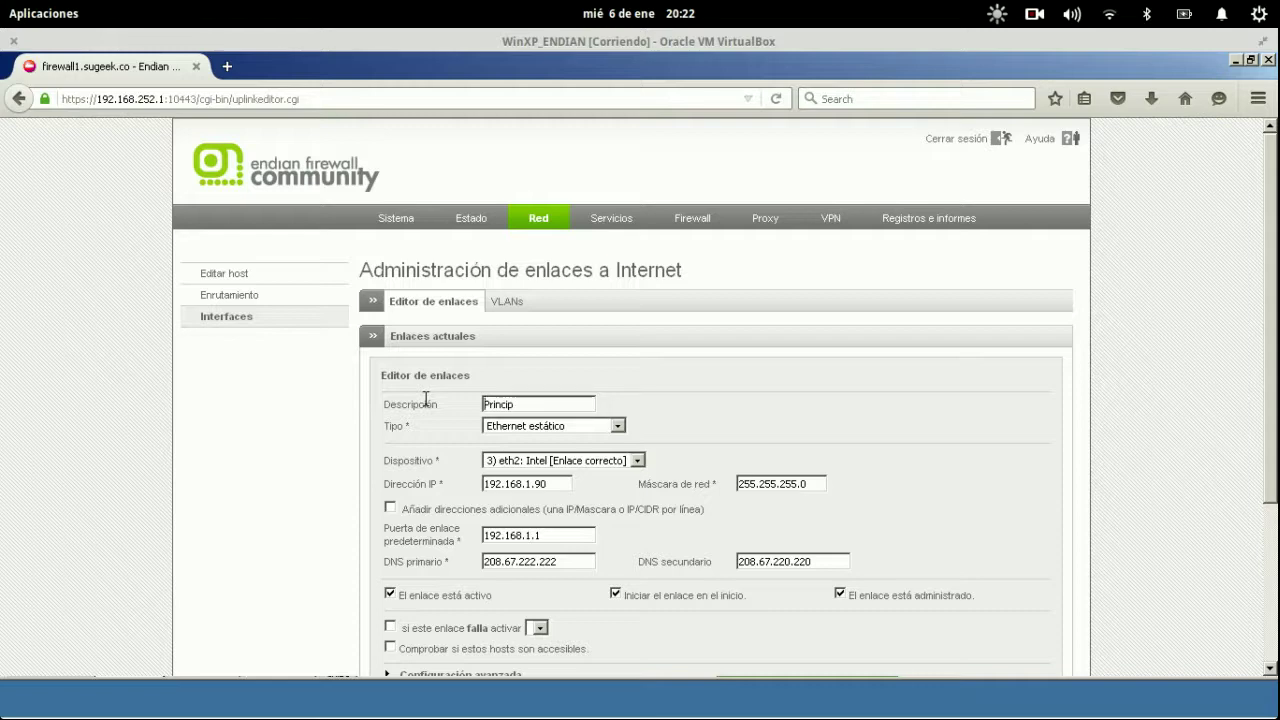
key("ctrl+a")
type("Principal - eth2")
scroll(695, 462, "down", 4)
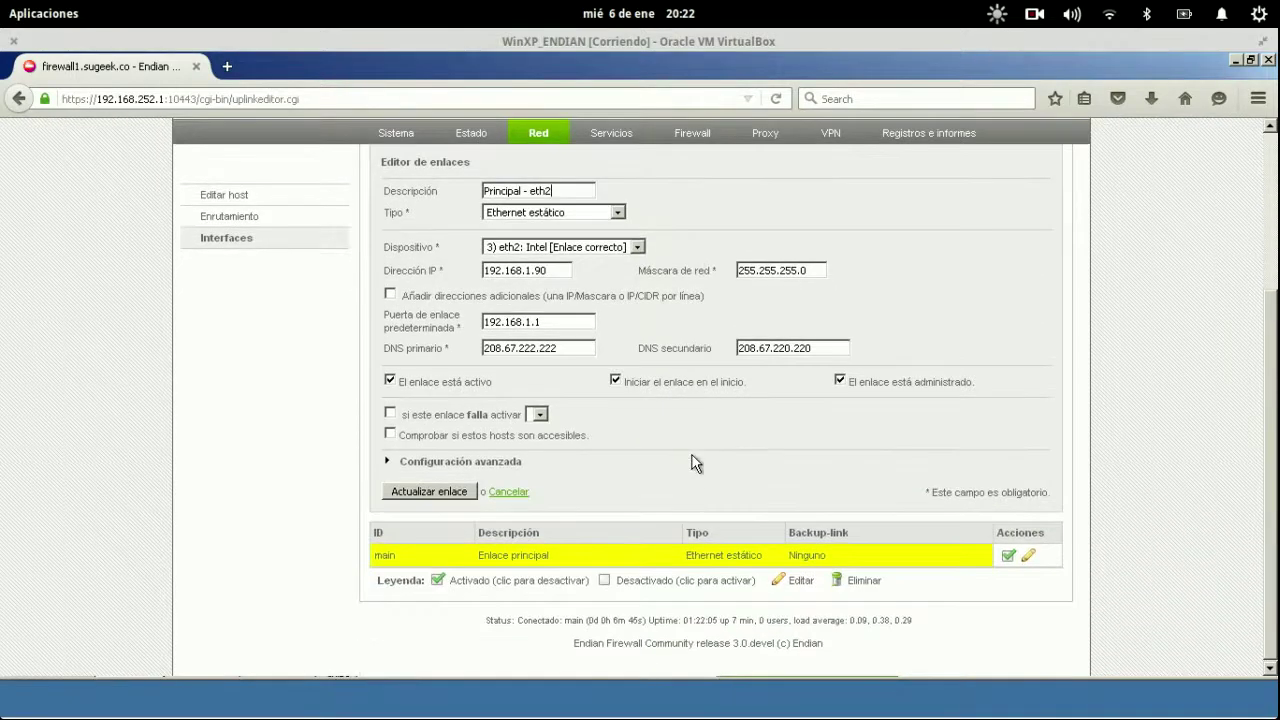
left_click(420, 490)
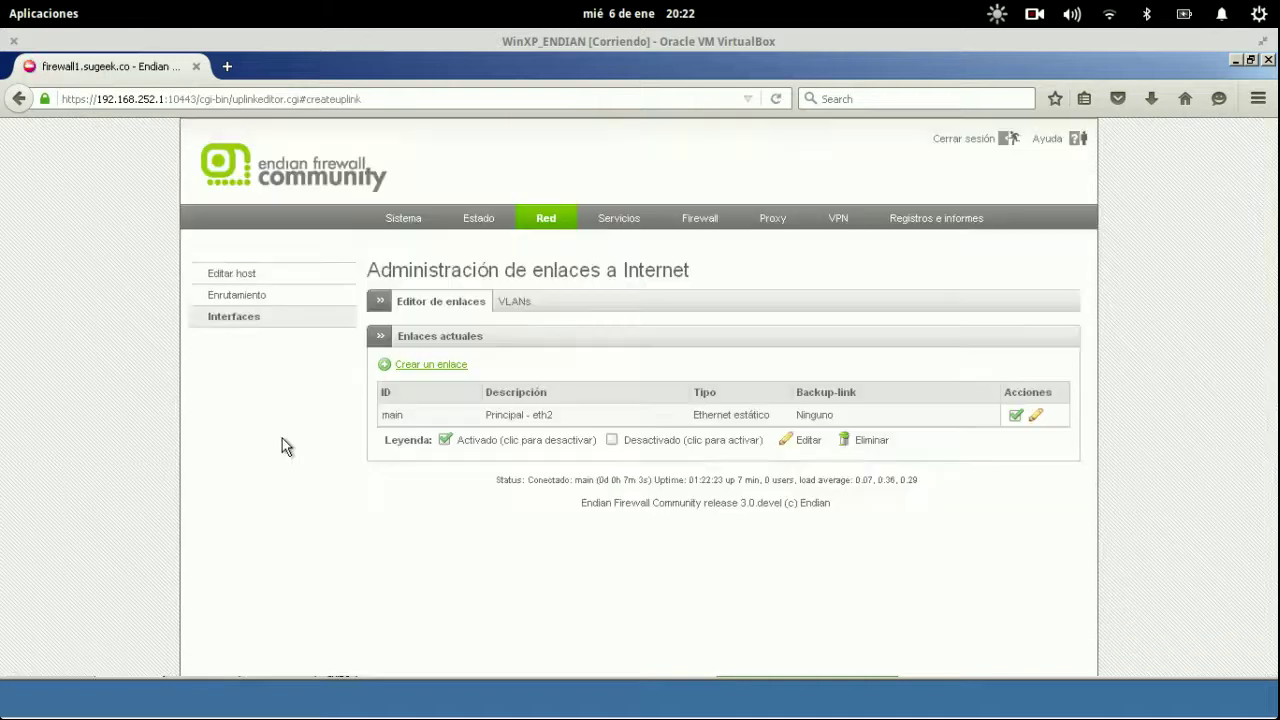
- Start a new Internet link described as "Backup - eth3", with type Ethernet estático and device eth3
left_click(455, 366)
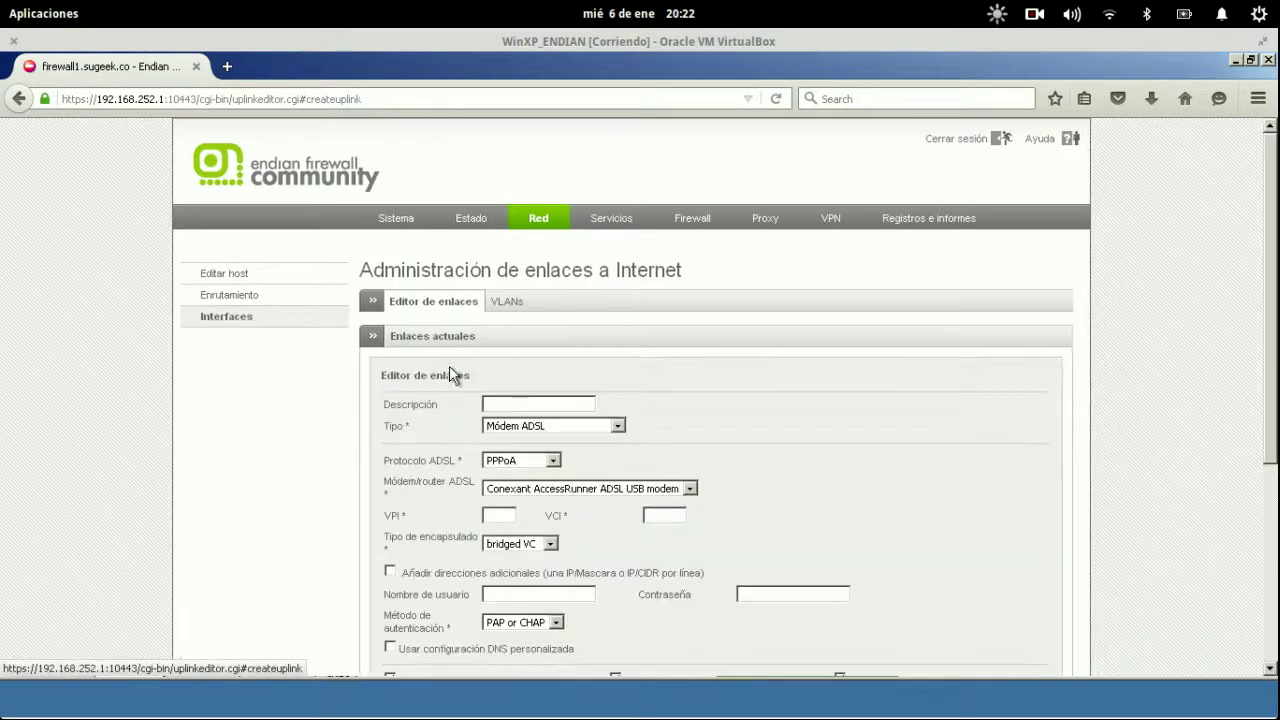
type("Backup")
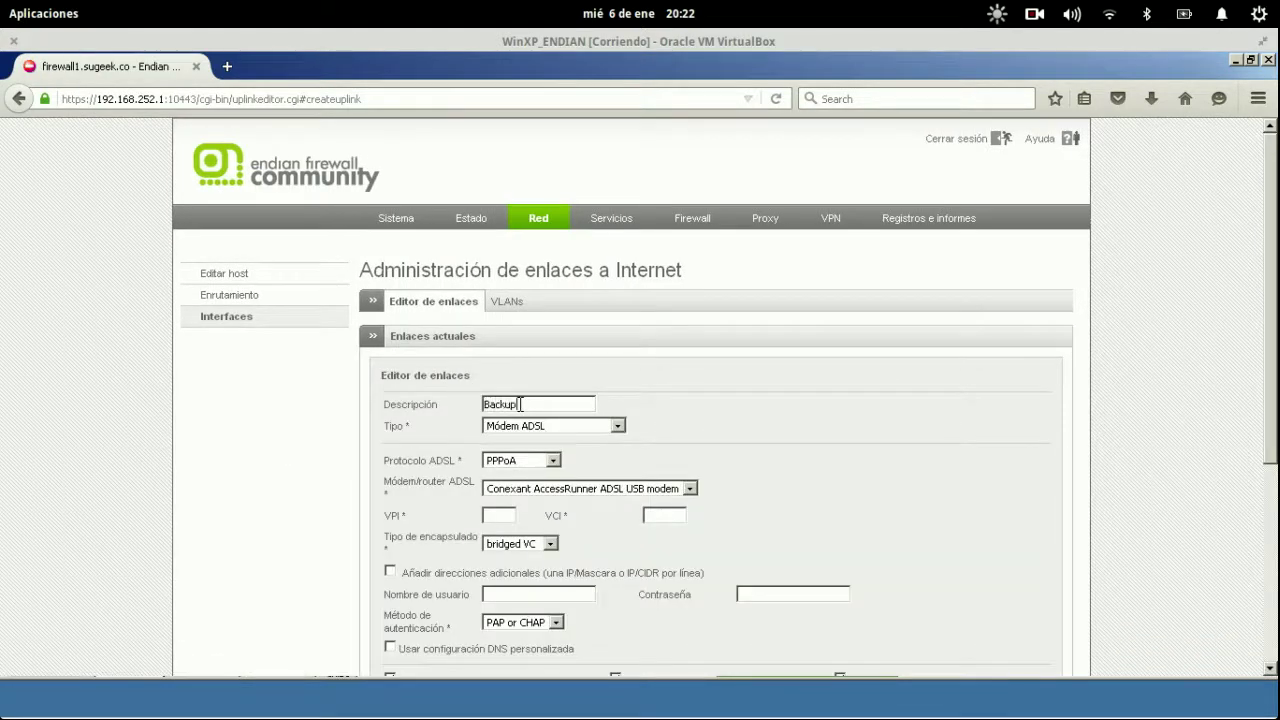
type(" Neth3")
left_click(557, 428)
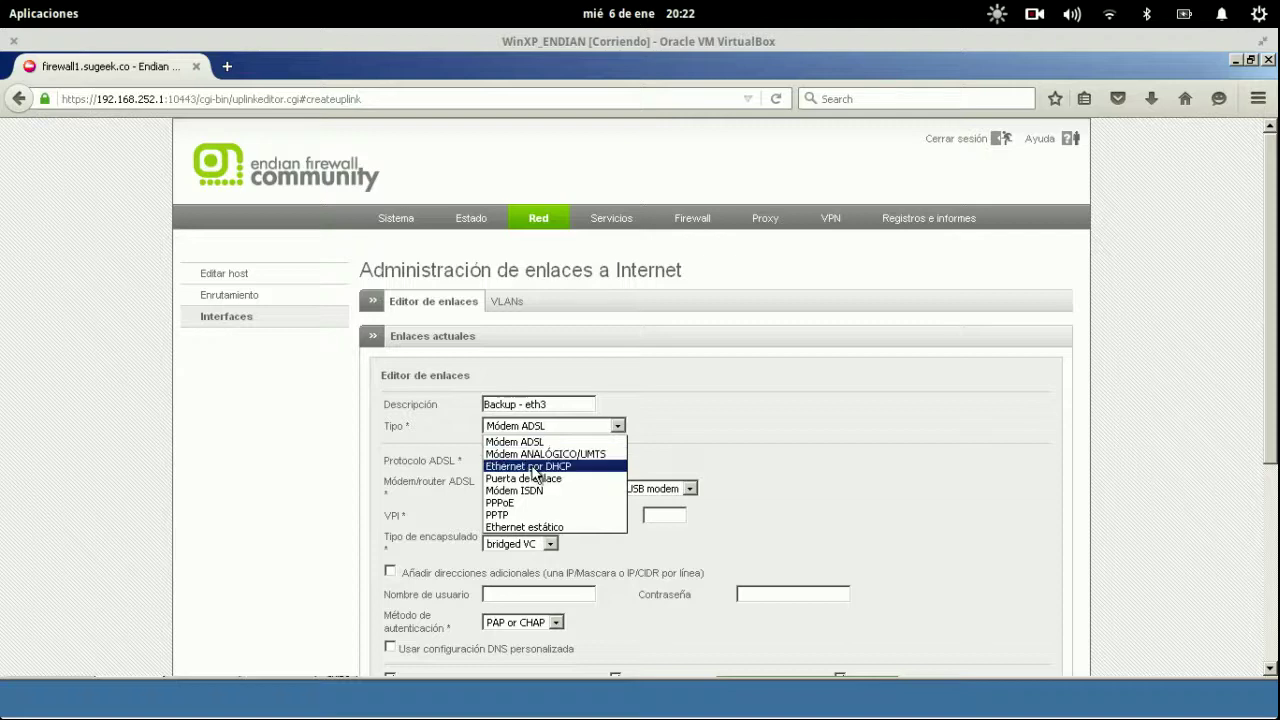
left_click(540, 527)
left_click(598, 461)
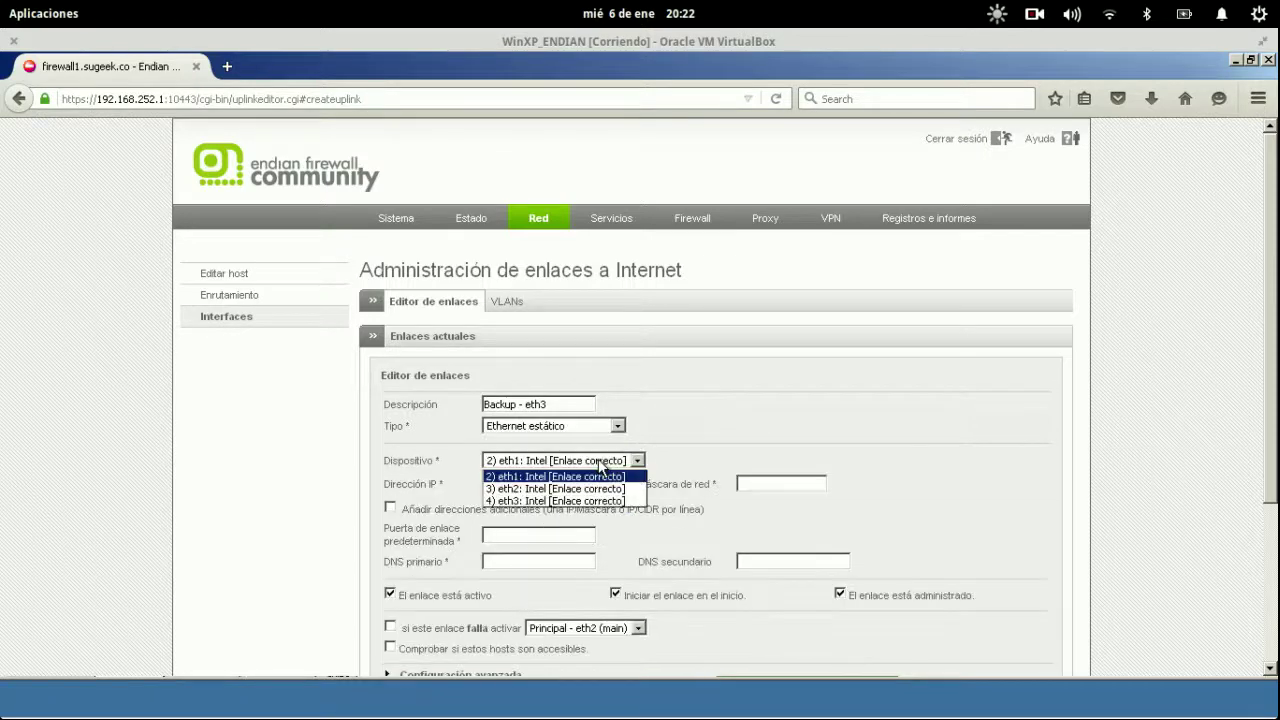
left_click(560, 500)
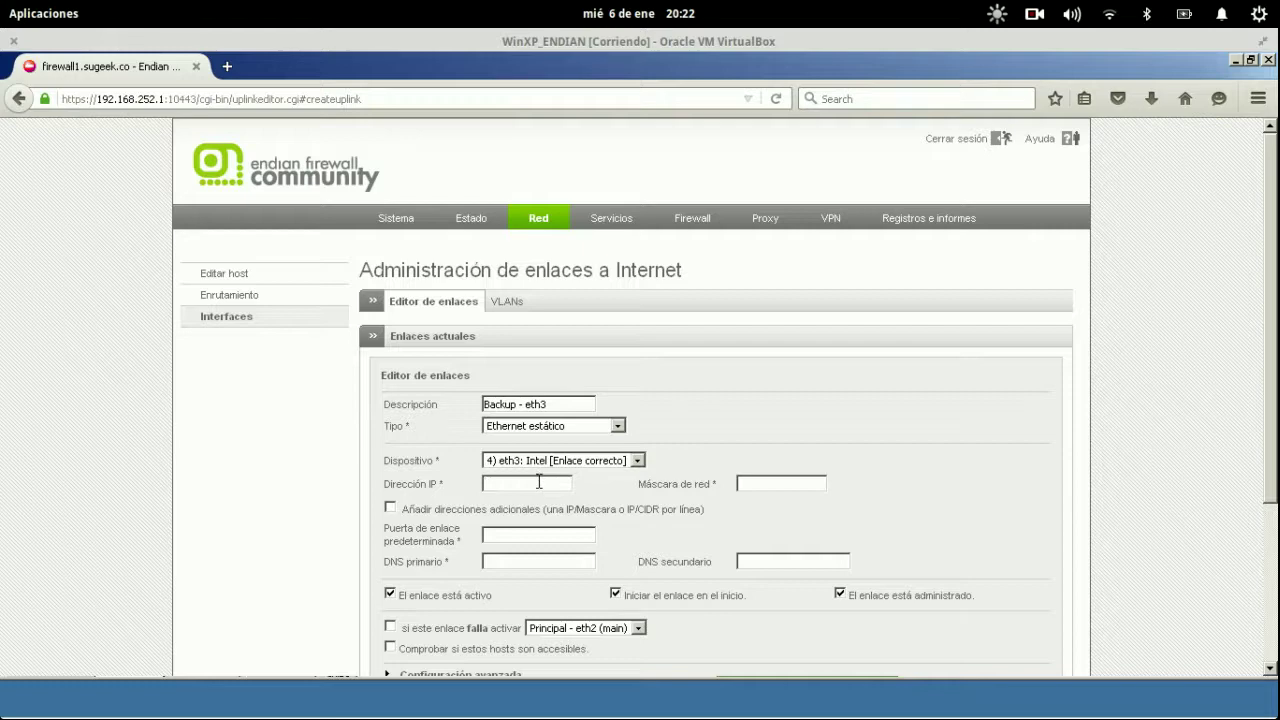
- Give the backup link IP address 192.168.1.91, netmask 255.255.255.0 and default gateway 192.168.1.1, without additional addresses
type("192.")
type("168.1.")
type("255.255.25")
type("5.0")
left_click(391, 508)
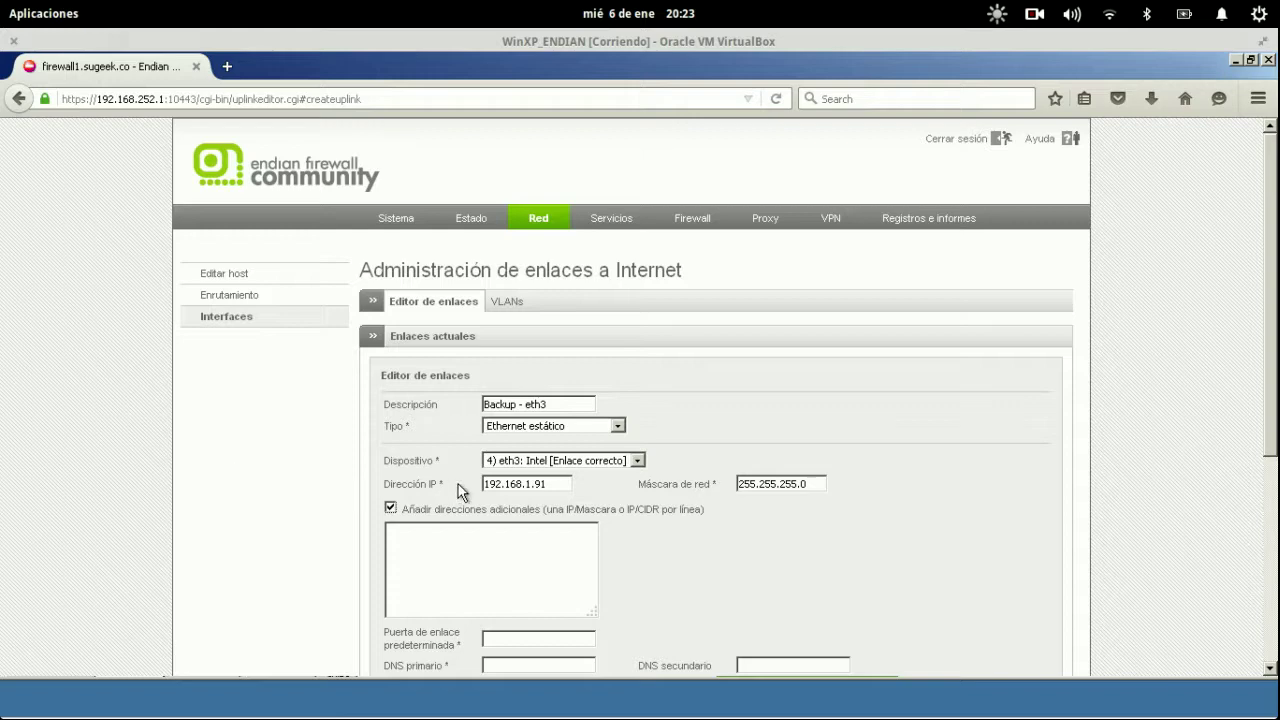
left_click(391, 508)
scroll(565, 432, "down", 2)
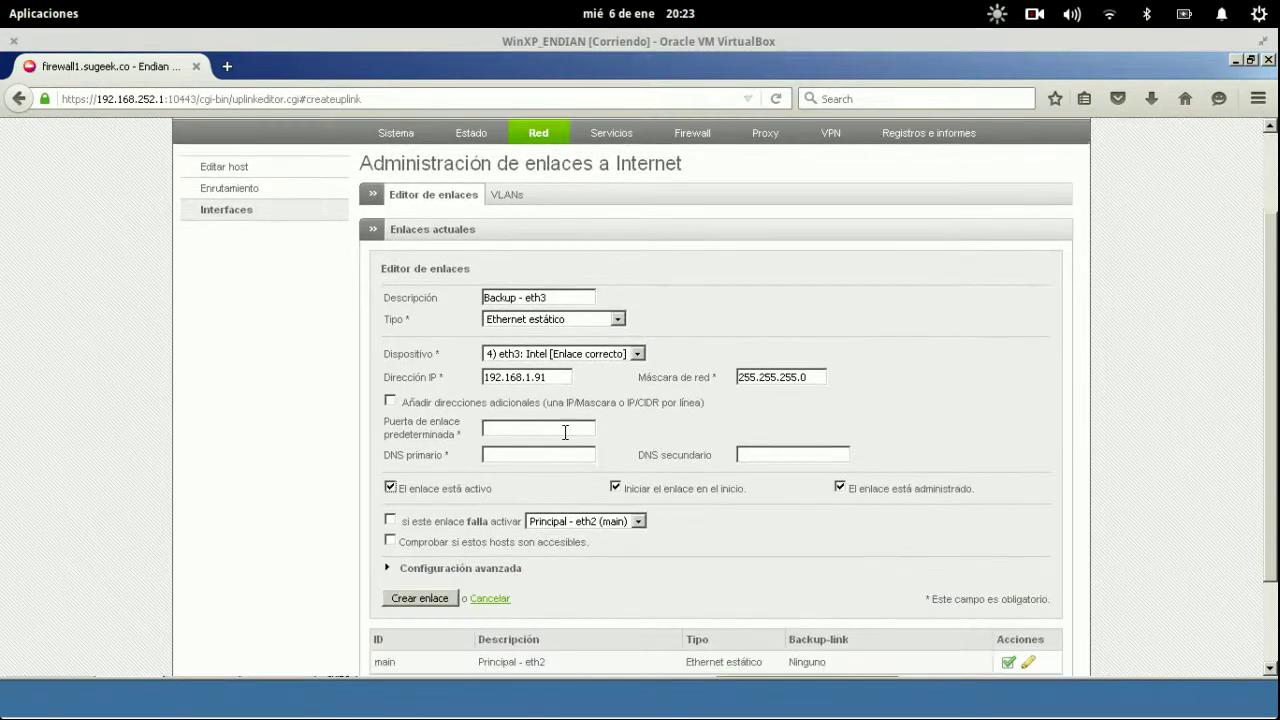
type("192.168.1.1")
key("Tab")
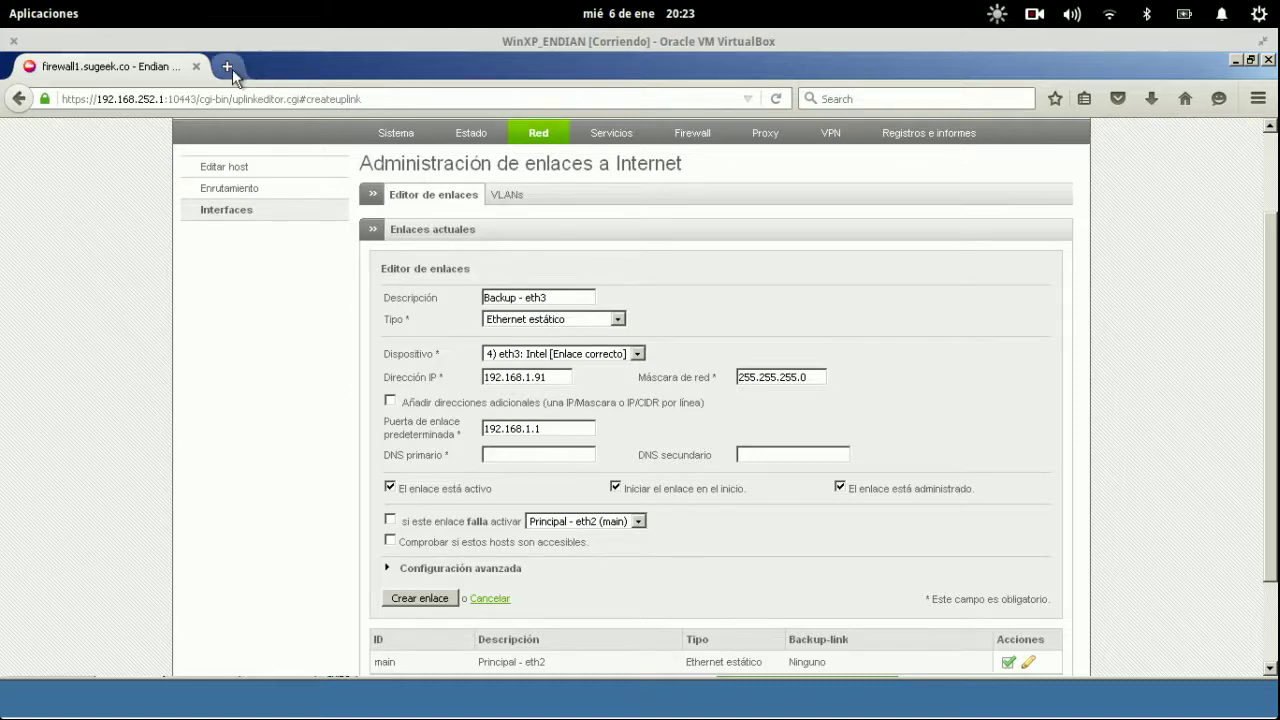
- Search the web for "opendns" in a new browser tab and look up the DNS server addresses in the OpenDNS home page footer
left_click(229, 67)
type("opendns")
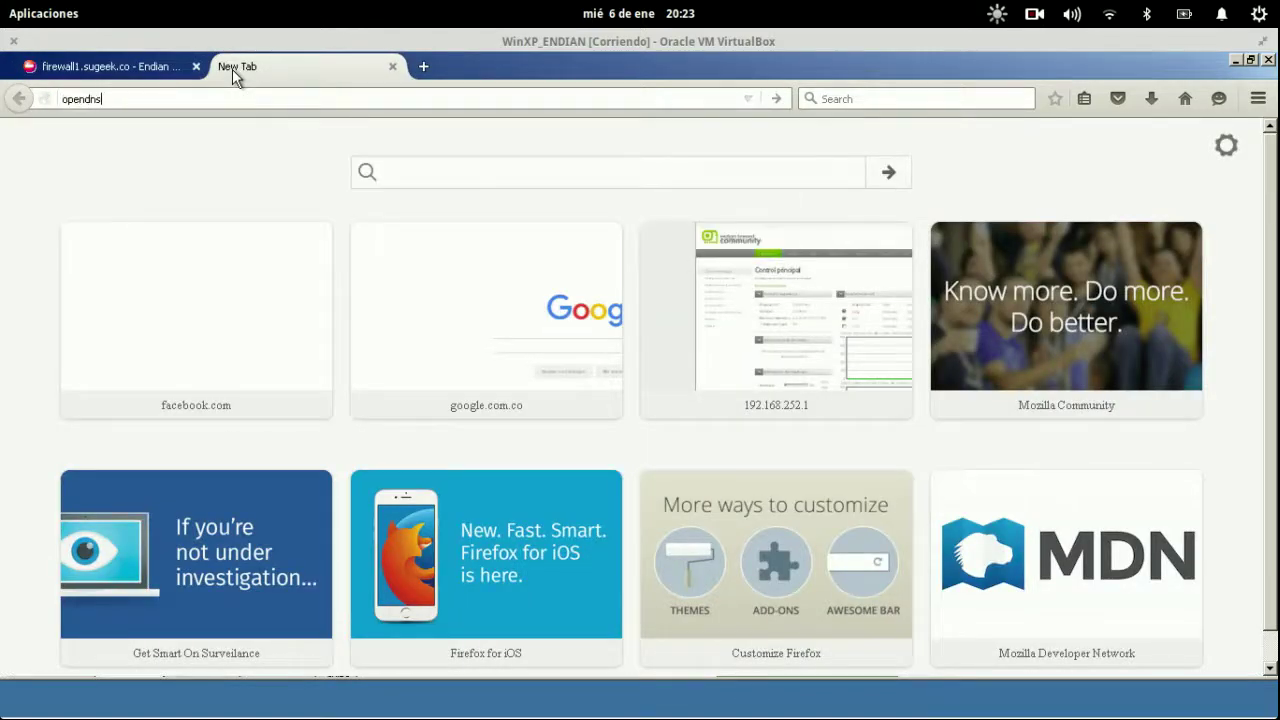
key("Return")
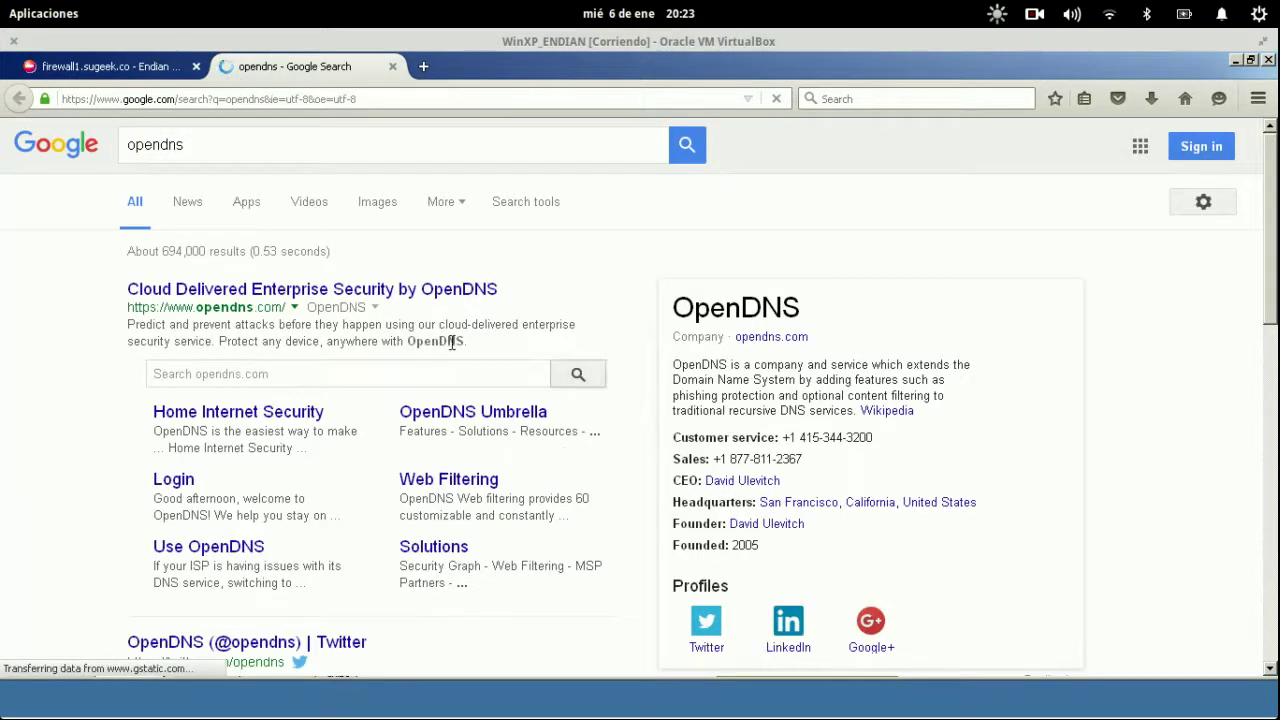
left_click(396, 292)
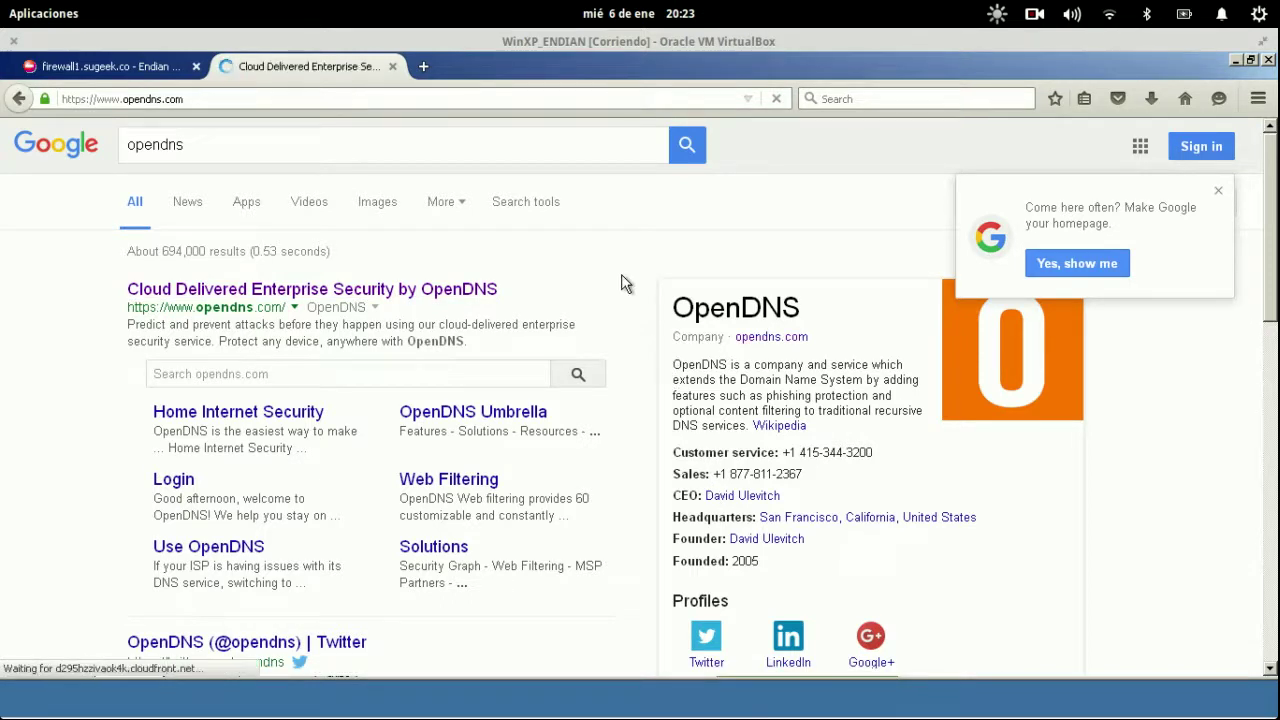
scroll(621, 284, "down", 3)
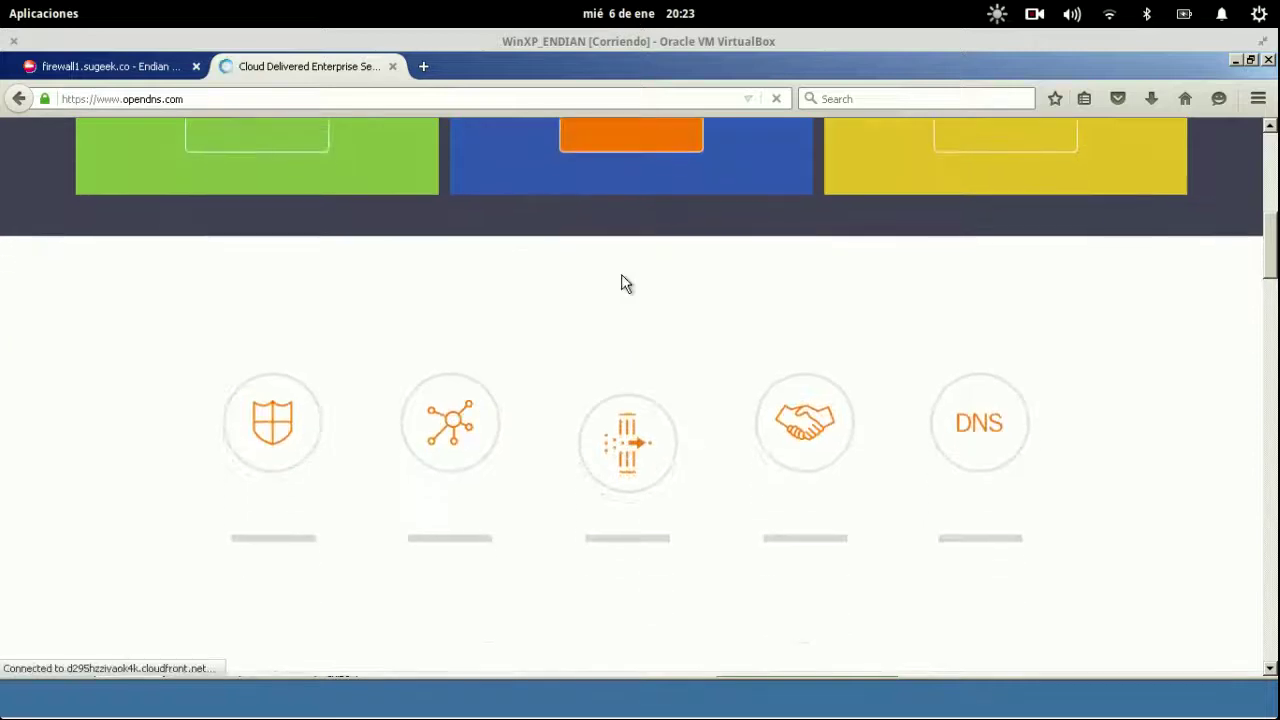
scroll(621, 284, "down", 15)
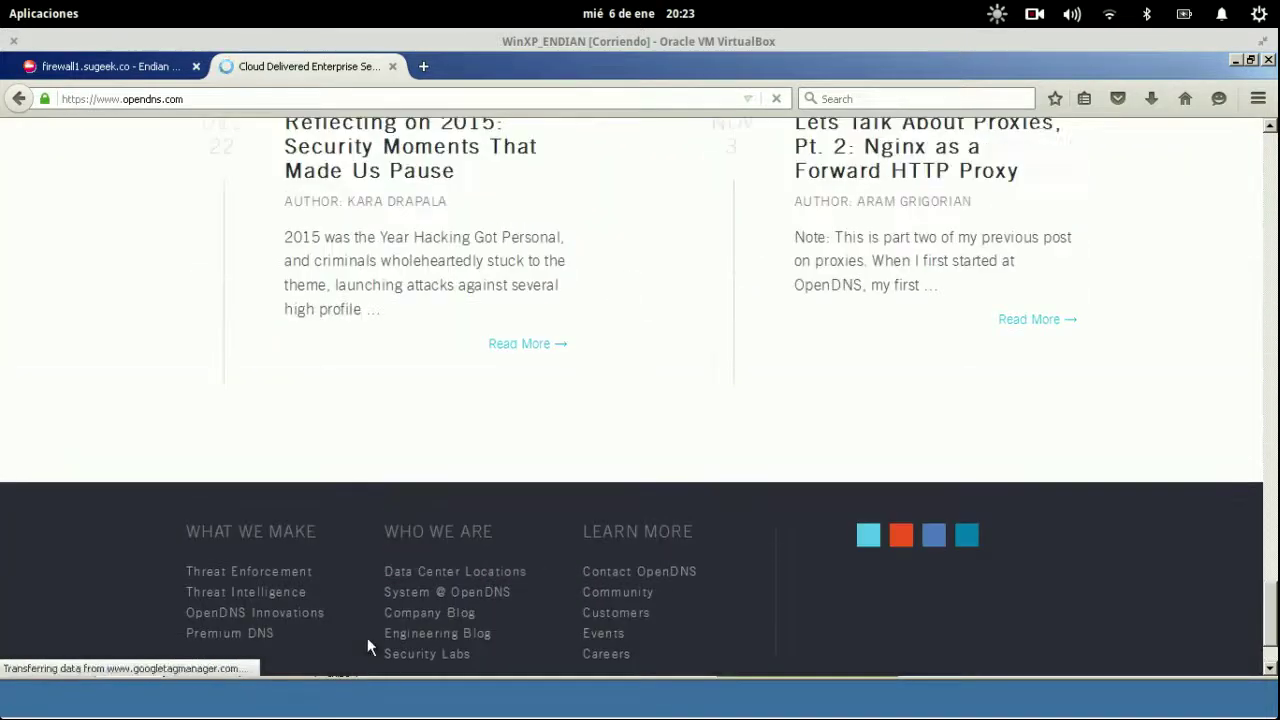
scroll(598, 417, "down", 3)
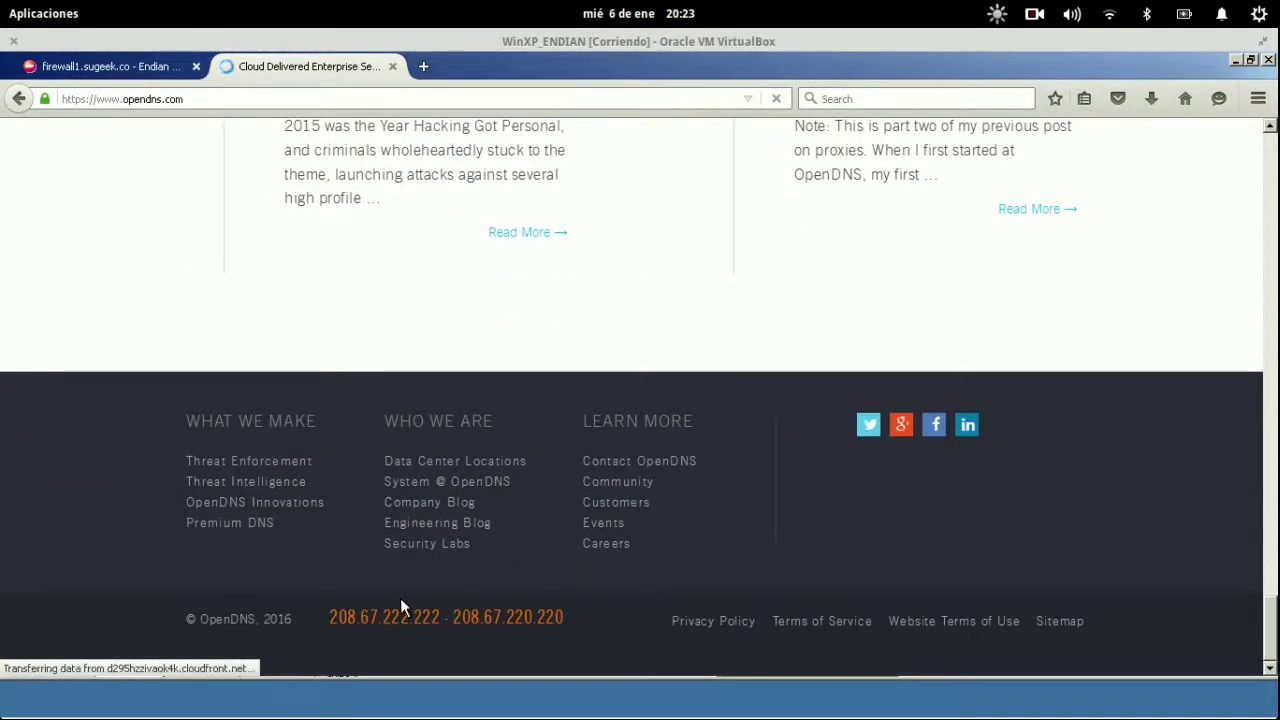
- Copy OpenDNS address 208.67.222.222 from the page footer into the backup link's primary DNS
left_click_drag(442, 617, 329, 617)
key("ctrl+c")
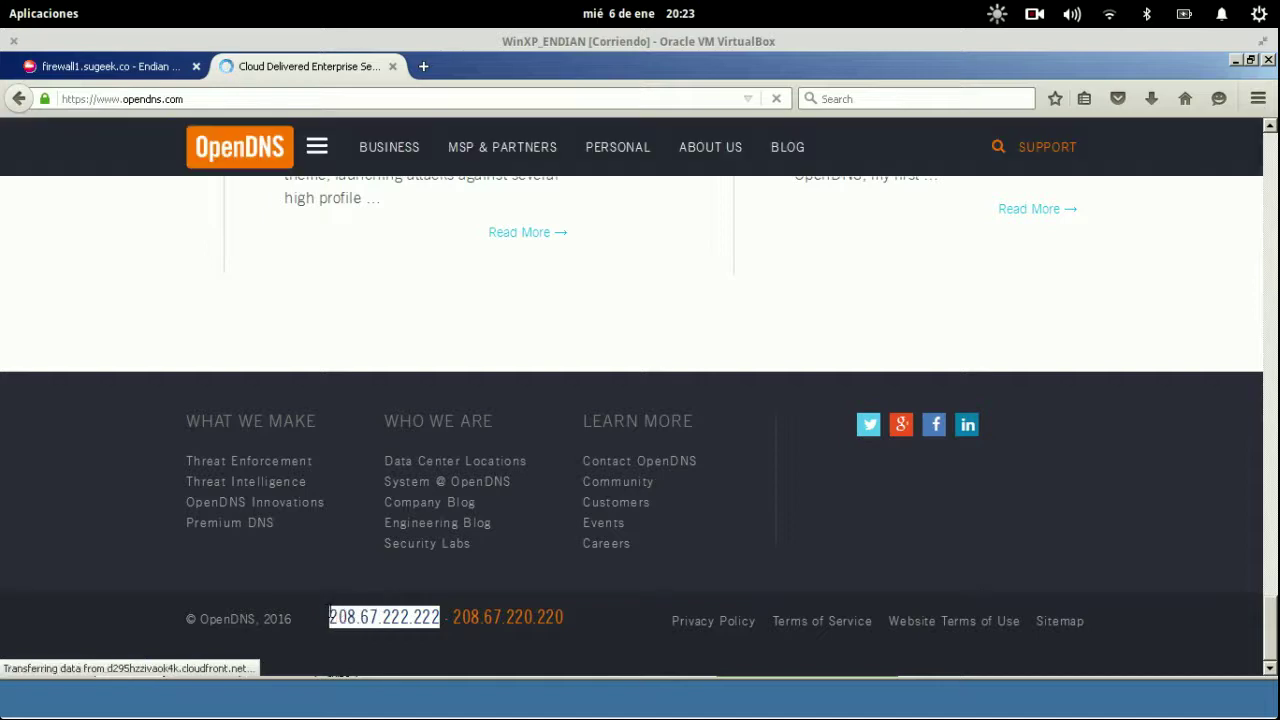
left_click(134, 72)
left_click(560, 455)
key("ctrl+v")
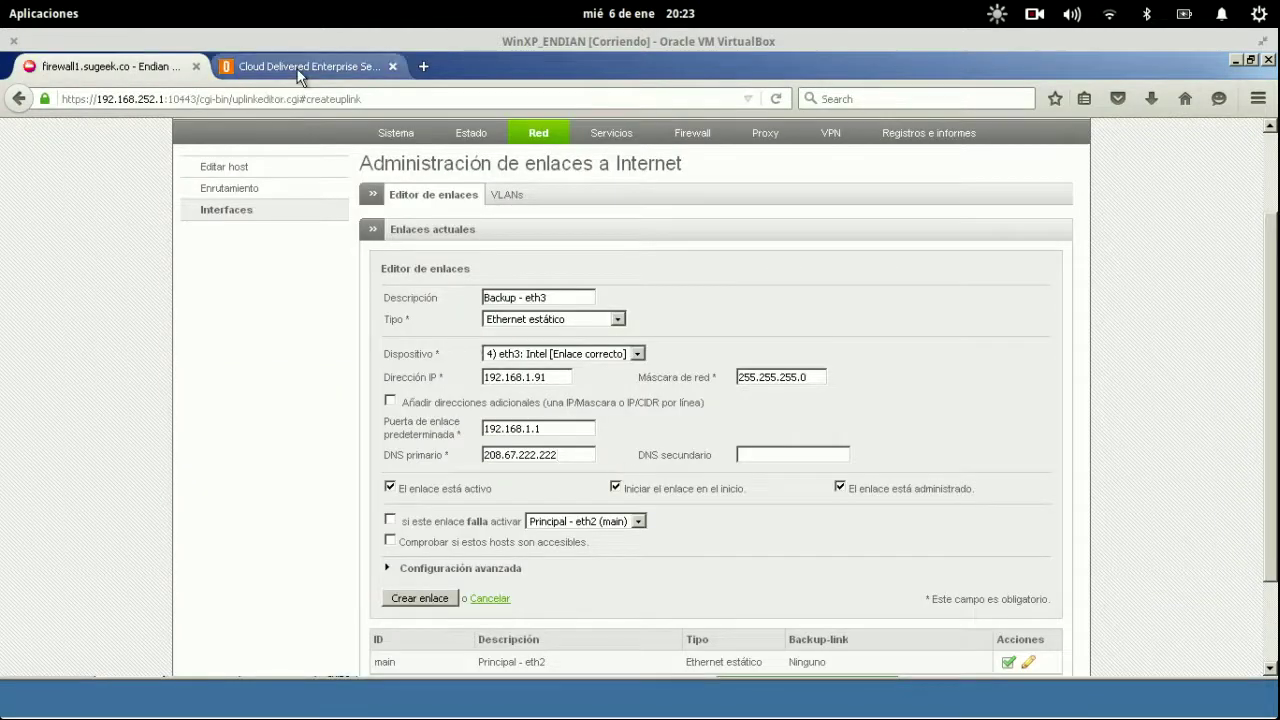
- Copy the second OpenDNS address, 208.67.220.220, into the backup link's secondary DNS
left_click(300, 70)
left_click_drag(599, 621, 455, 612)
key("ctrl+c")
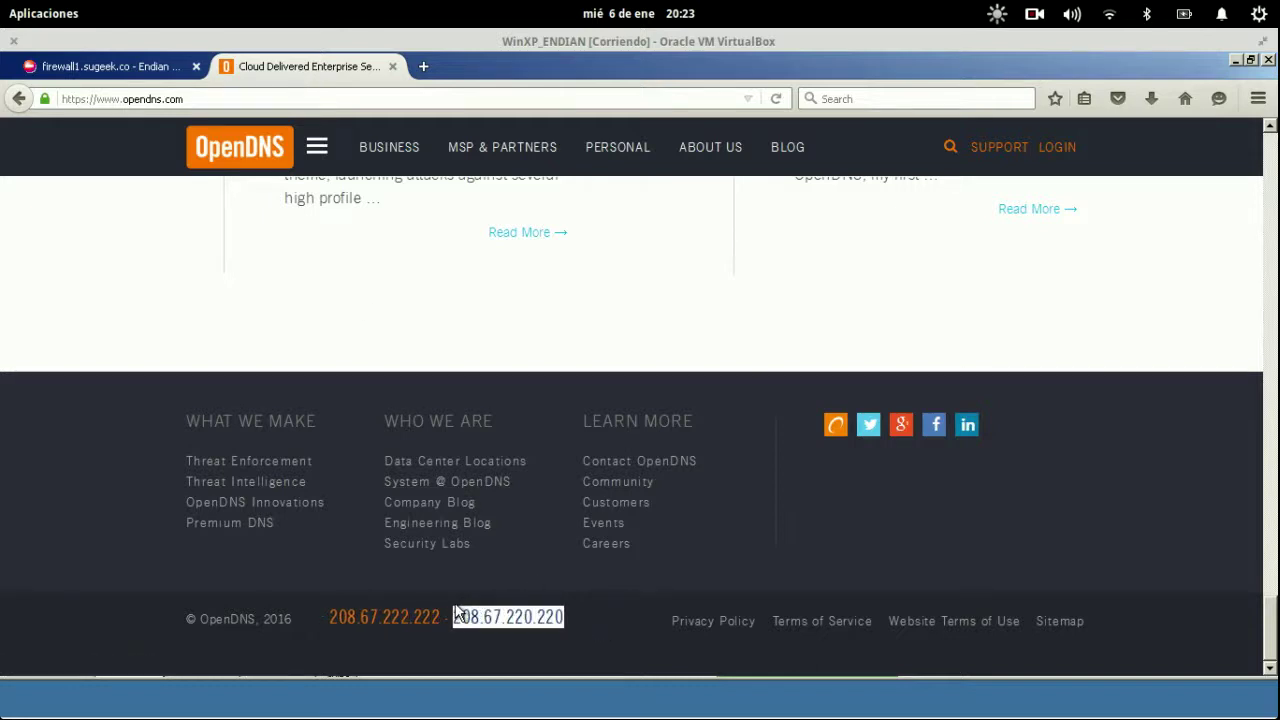
left_click(113, 66)
left_click(790, 455)
key("ctrl+v")
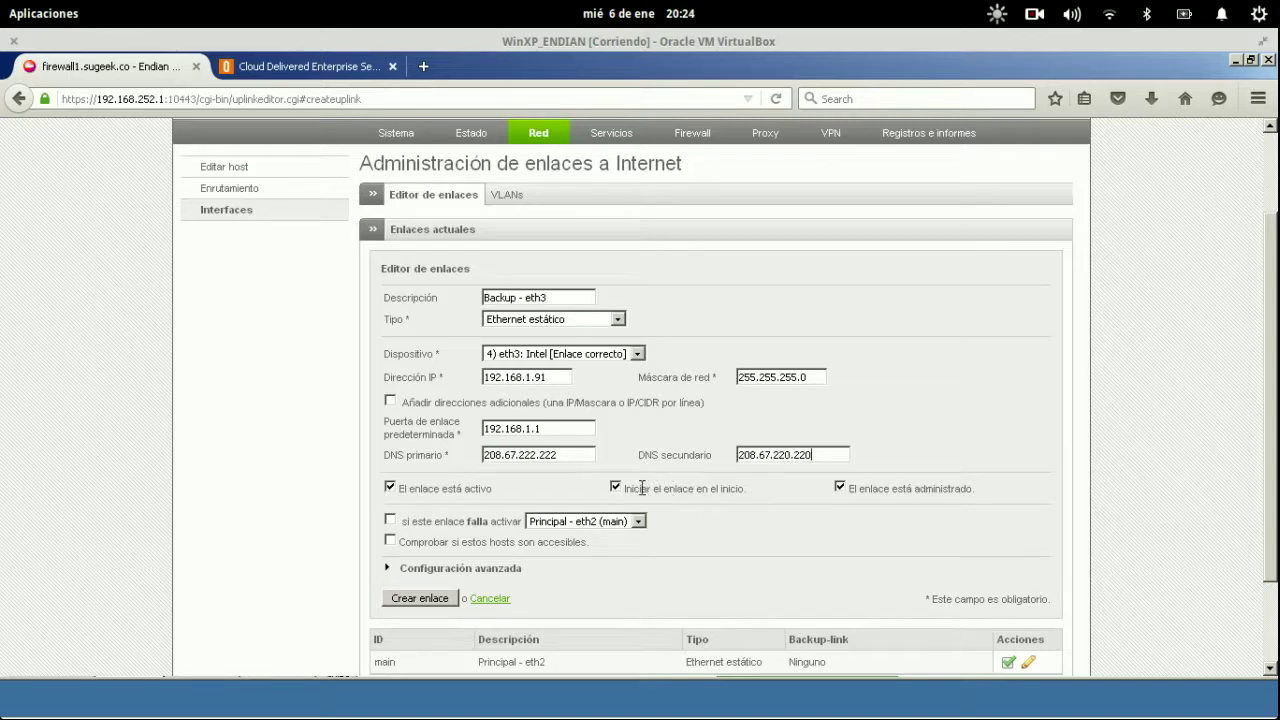
- Review the link's startup and managed options and enable failover from the backup link to Principal - eth2 (main)
left_click_drag(634, 488, 759, 505)
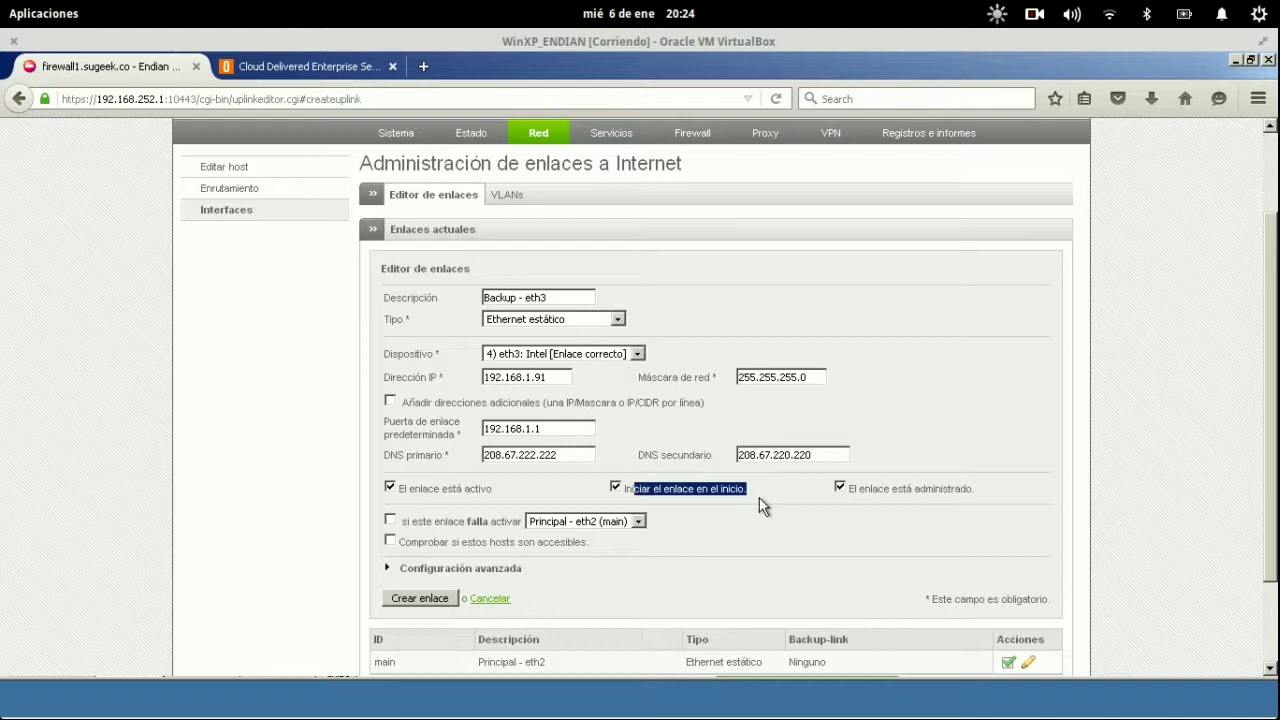
double_click(945, 485)
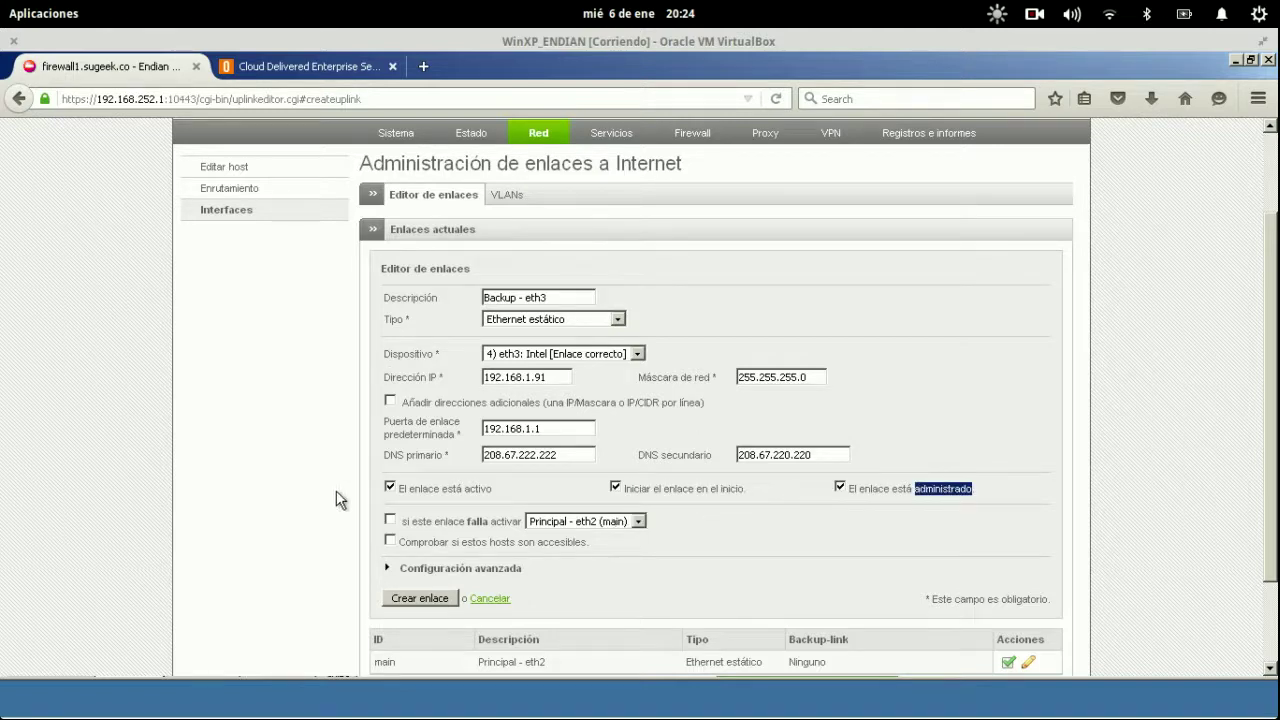
left_click(389, 521)
left_click(600, 522)
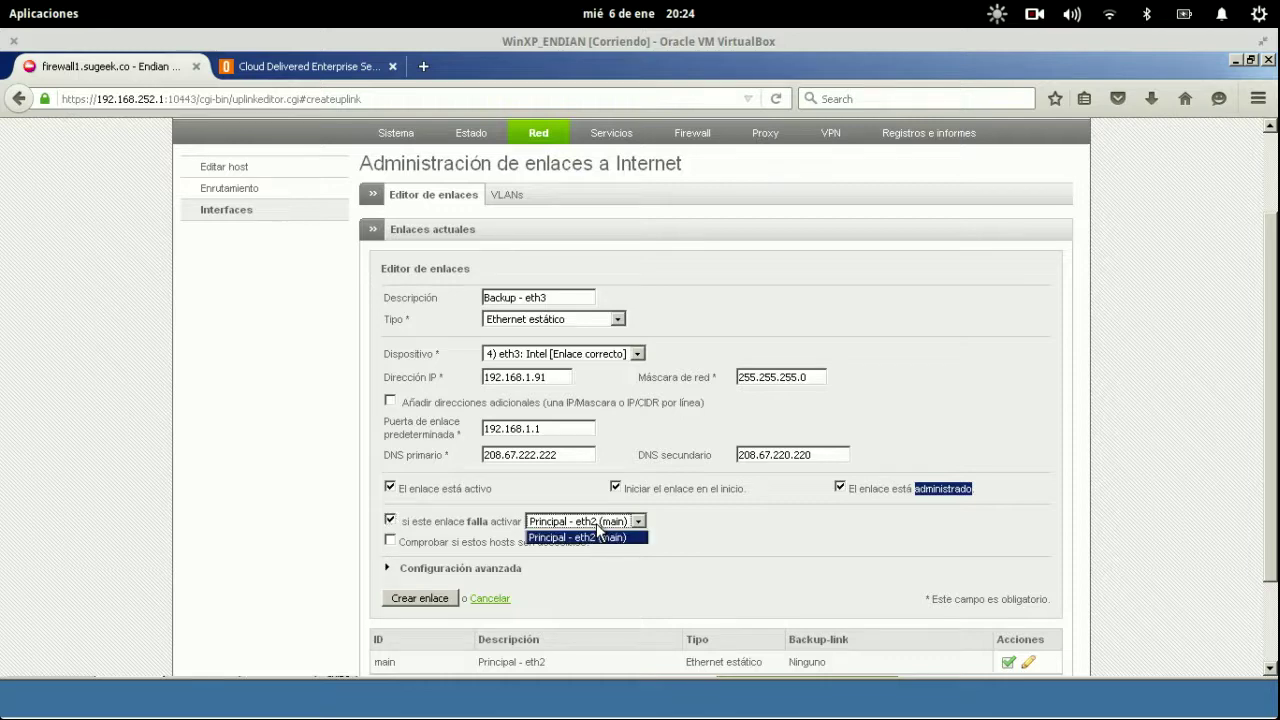
left_click(598, 535)
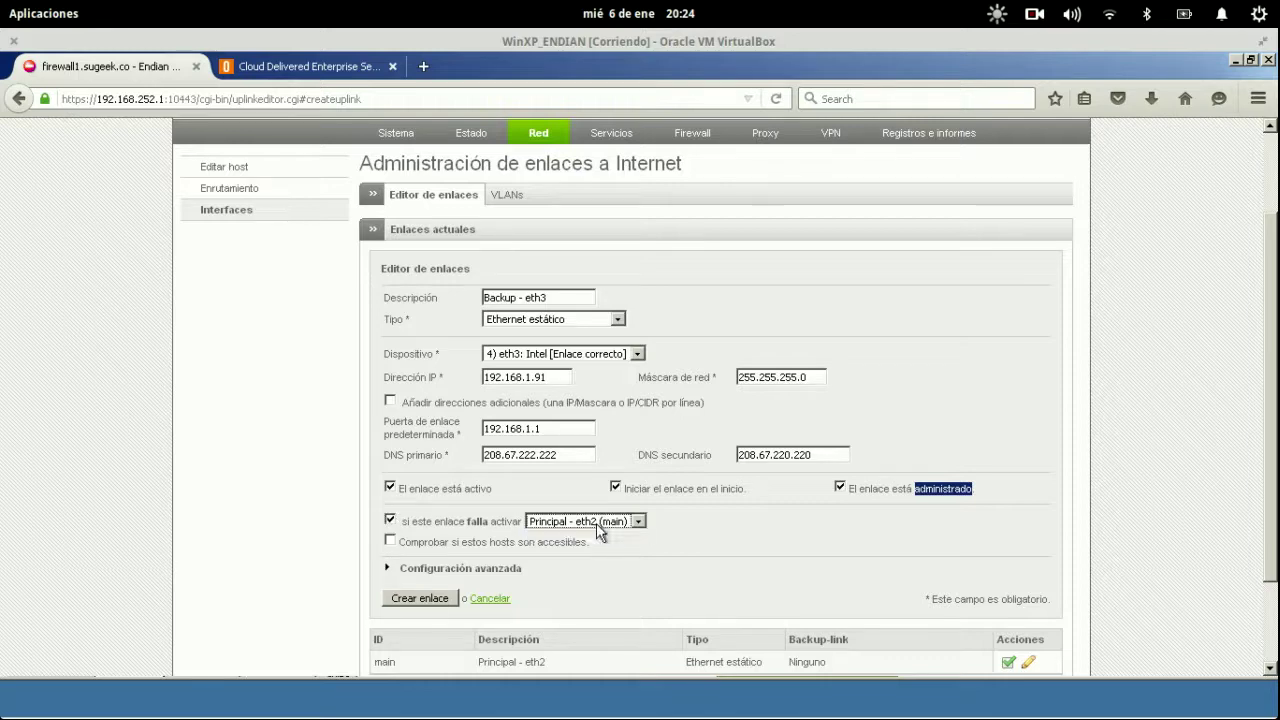
- Enable the host accessibility check for the backup link with 8.8.8.8 as the host to check
left_click(390, 541)
left_click(449, 572)
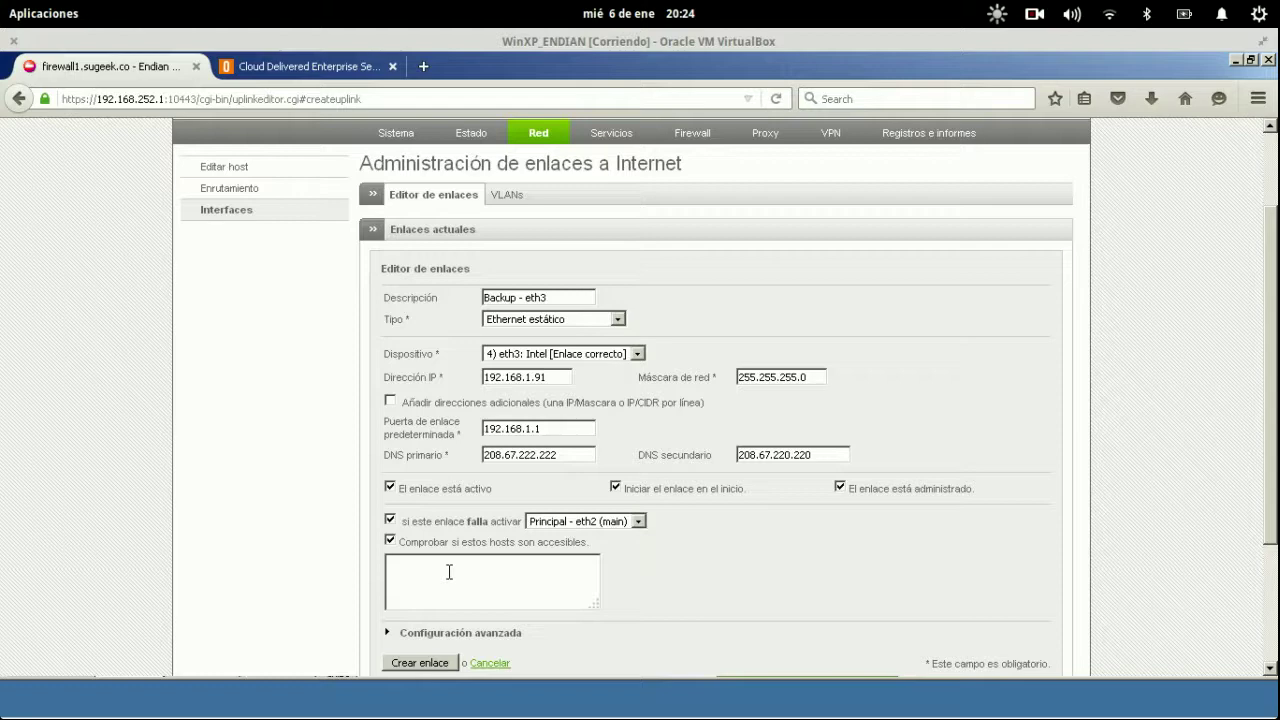
type("8.8.8.8")
- Review the advanced MAC, reconnection timeout and MTU settings without customizing them, and try to create the backup link
scroll(669, 590, "down", 2)
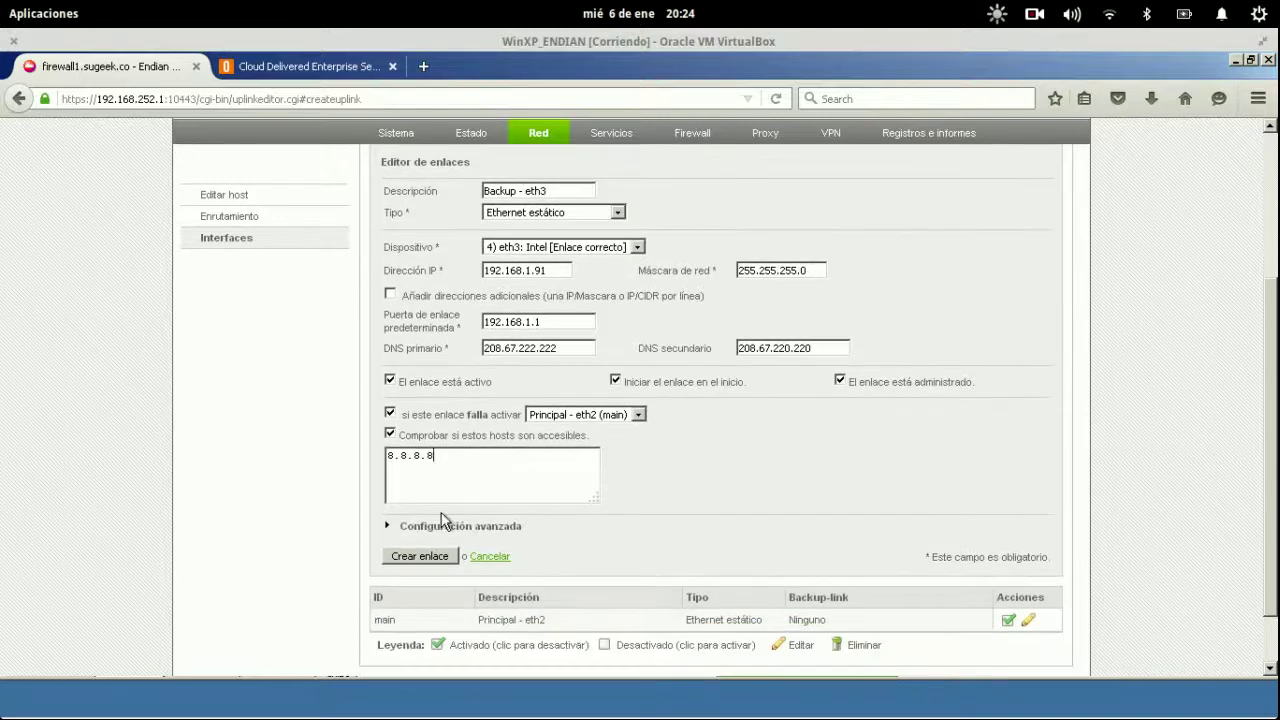
left_click(386, 526)
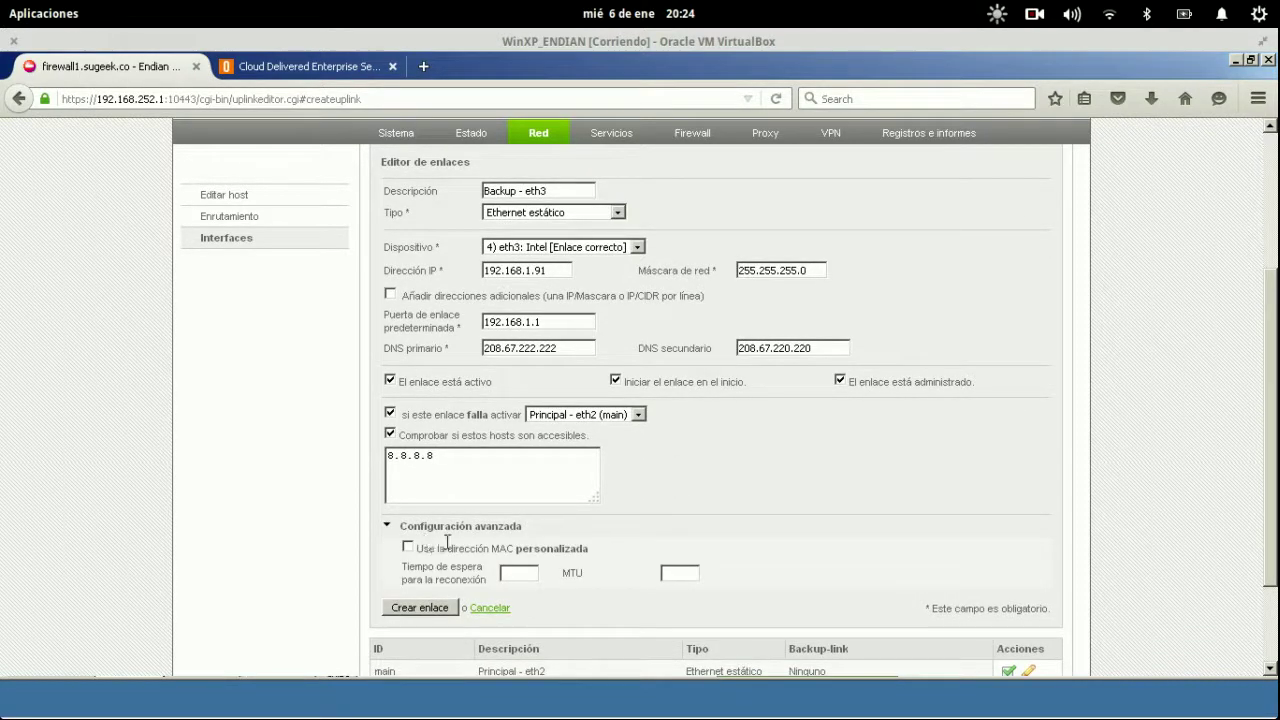
left_click(408, 548)
left_click(409, 549)
left_click(679, 573)
left_click(528, 572)
left_click(440, 610)
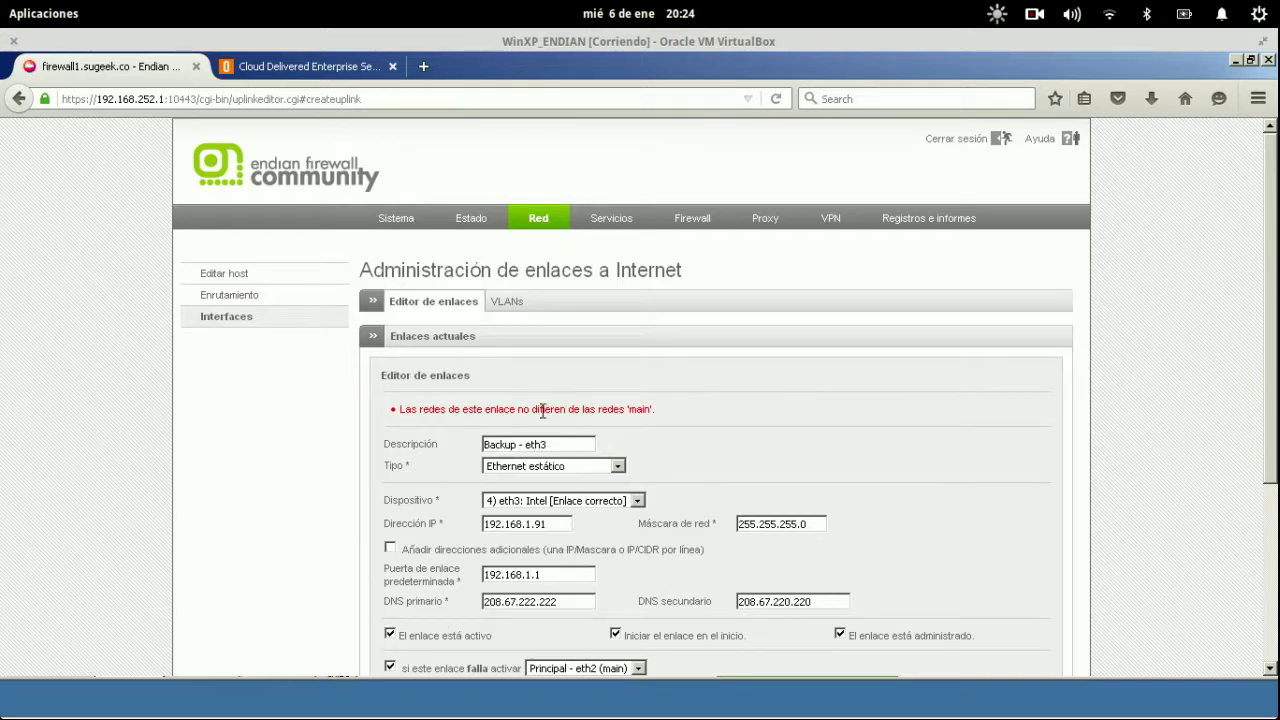
- Change the backup link's IP address to 192.168.2.91 and default gateway to 192.168.2.1, and save the link
left_click_drag(400, 411, 641, 414)
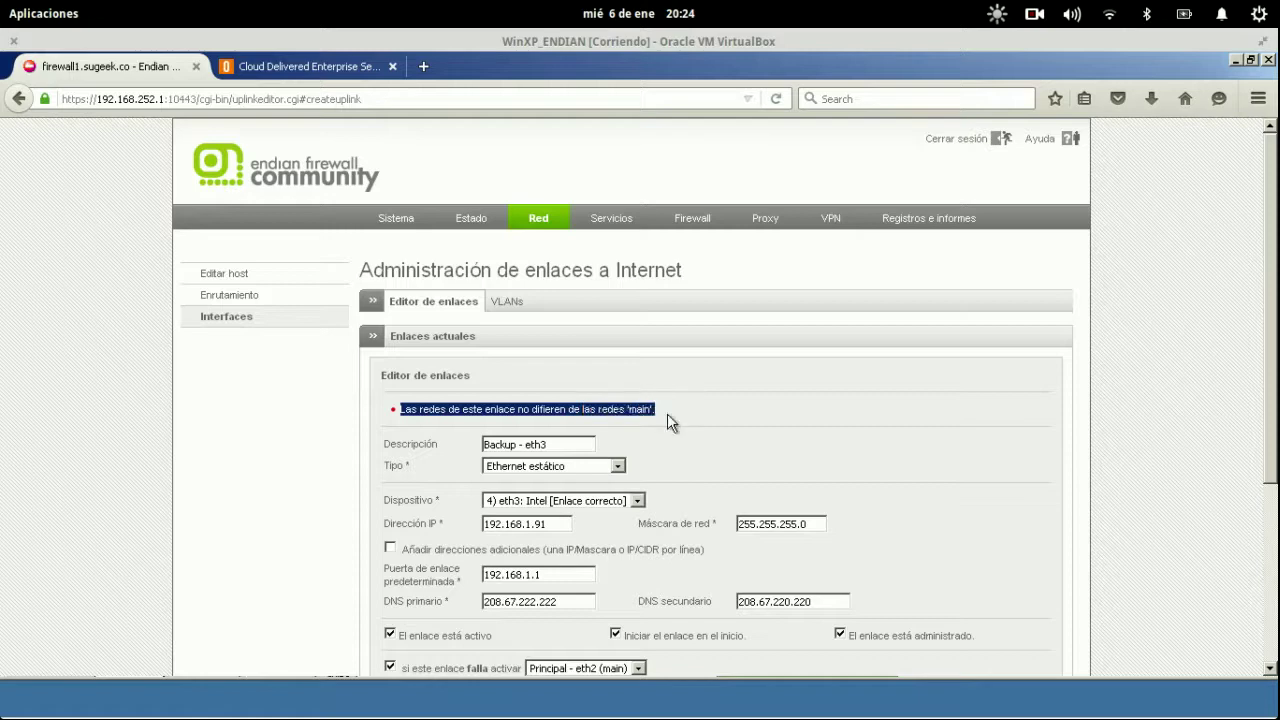
left_click(531, 523)
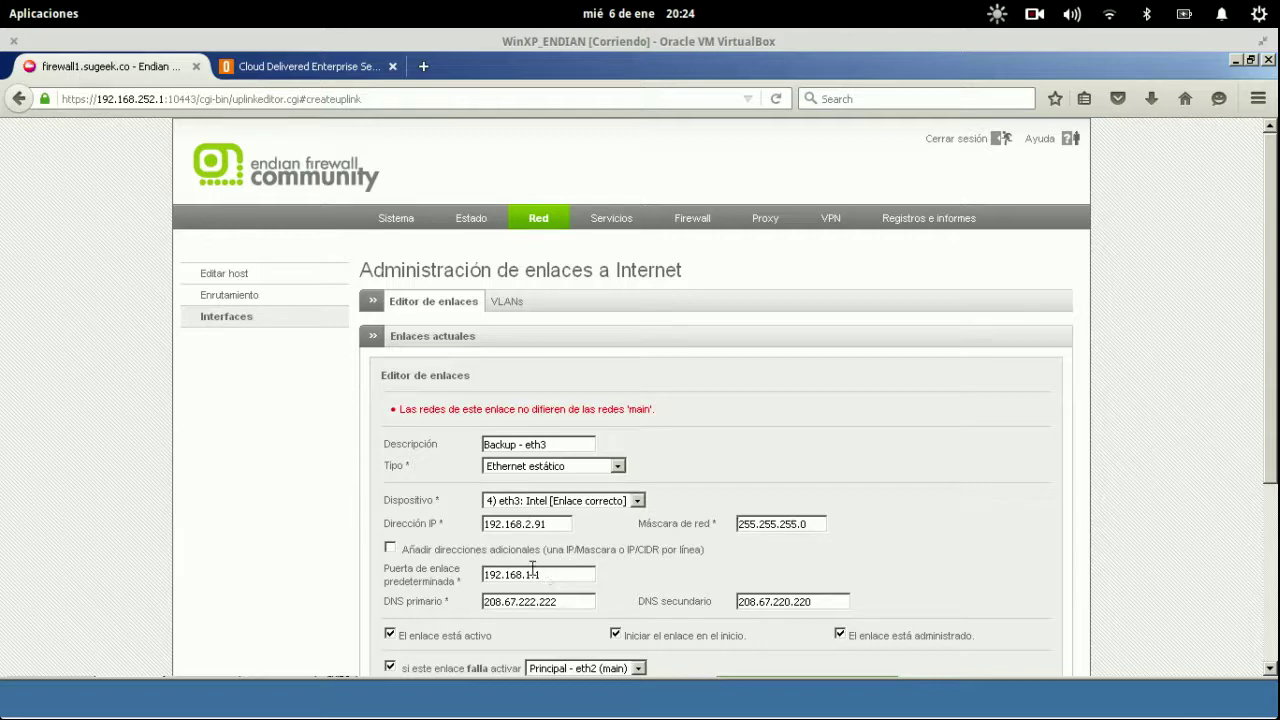
left_click(532, 572)
key("BackSpace")
type("2")
scroll(923, 365, "down", 3)
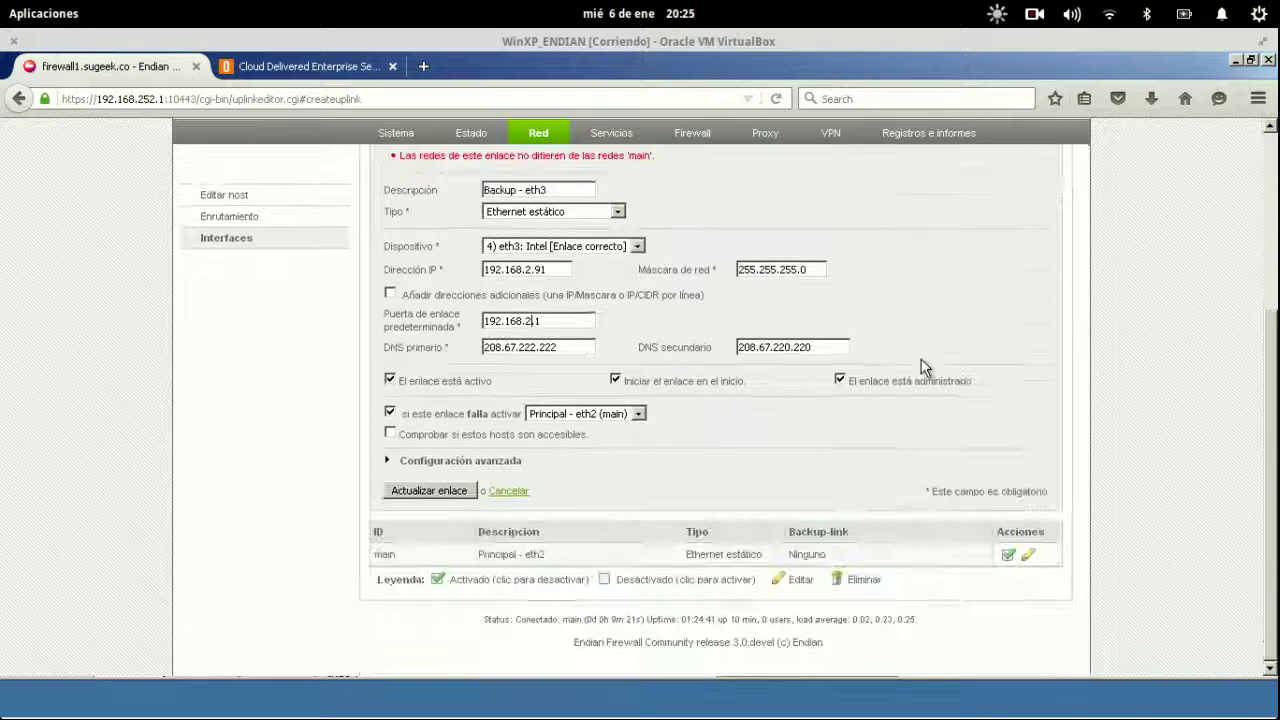
left_click(449, 489)
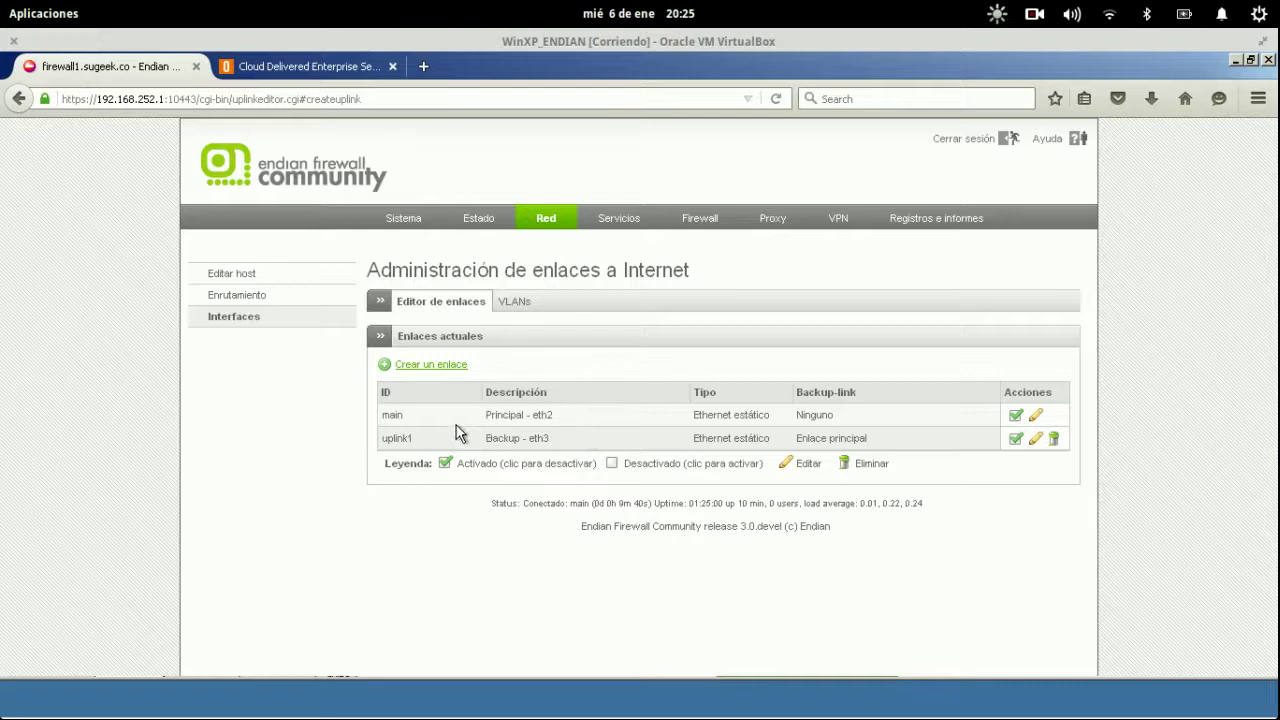
- Edit the main link Principal - eth2 to activate Backup - eth3 (uplink1) if it fails, and update it
left_click_drag(482, 440, 557, 448)
left_click(1036, 416)
scroll(672, 537, "down", 5)
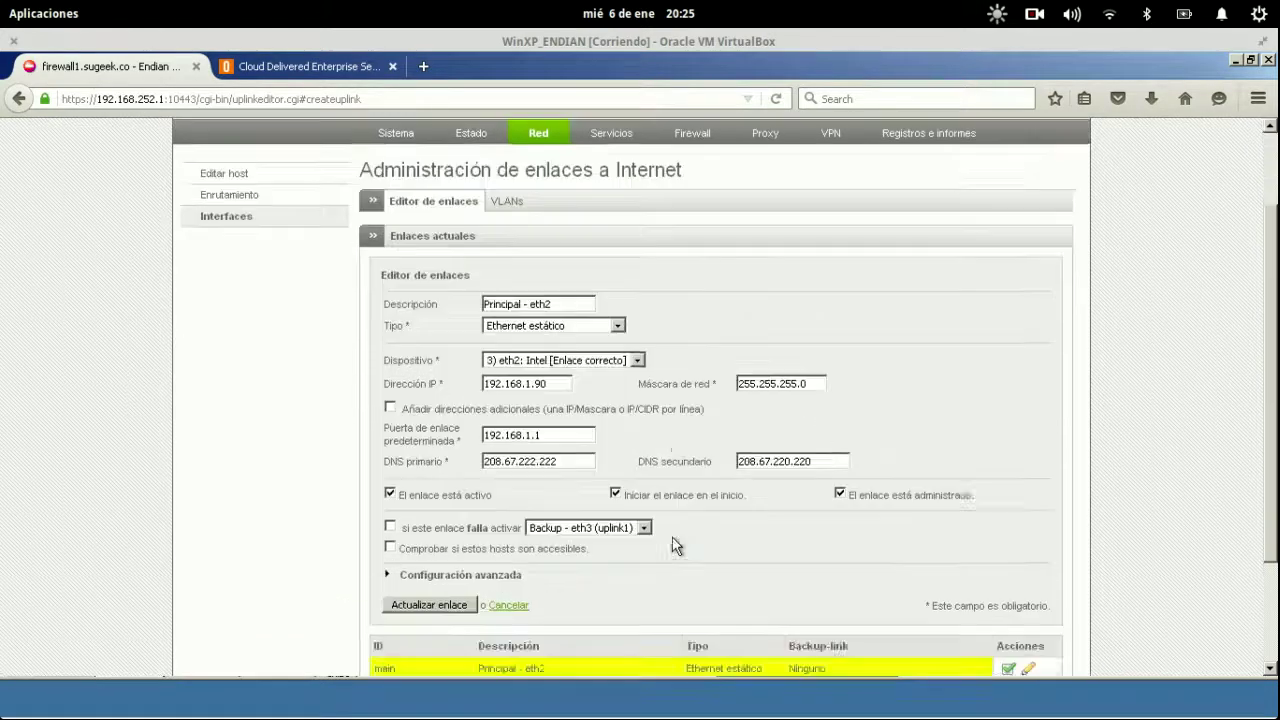
left_click(391, 388)
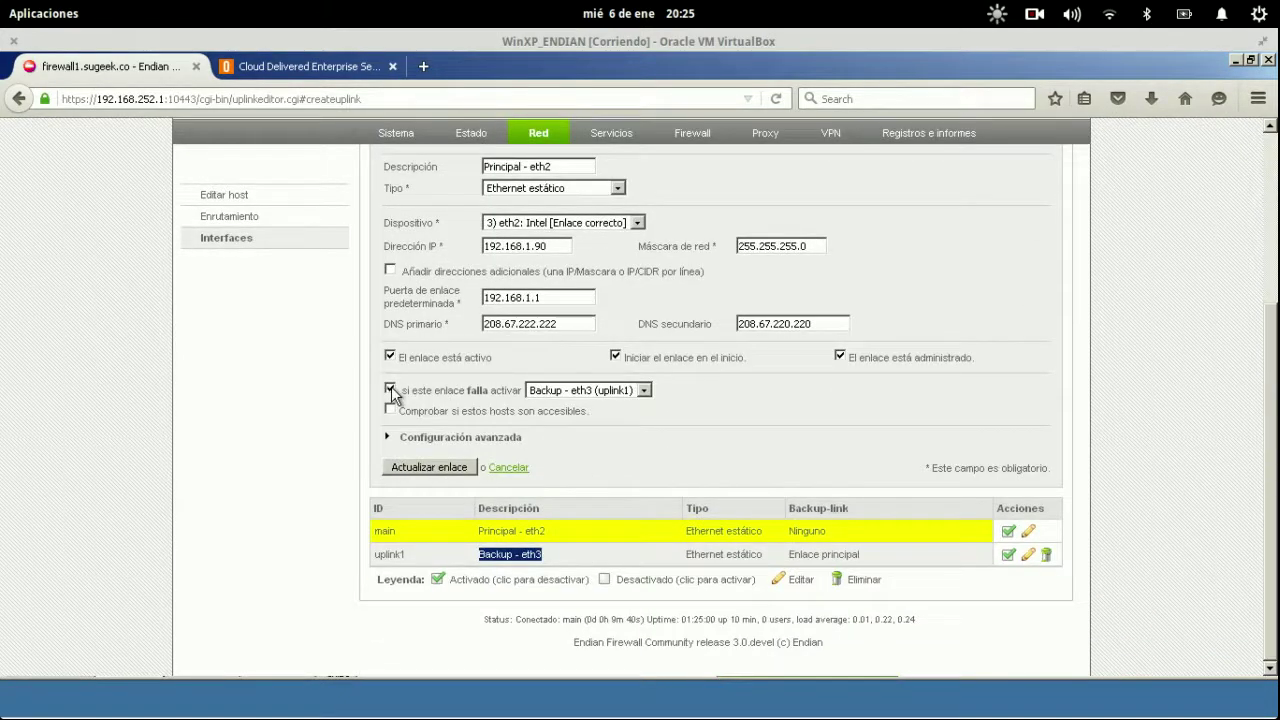
left_click(572, 390)
left_click(569, 406)
left_click(453, 465)
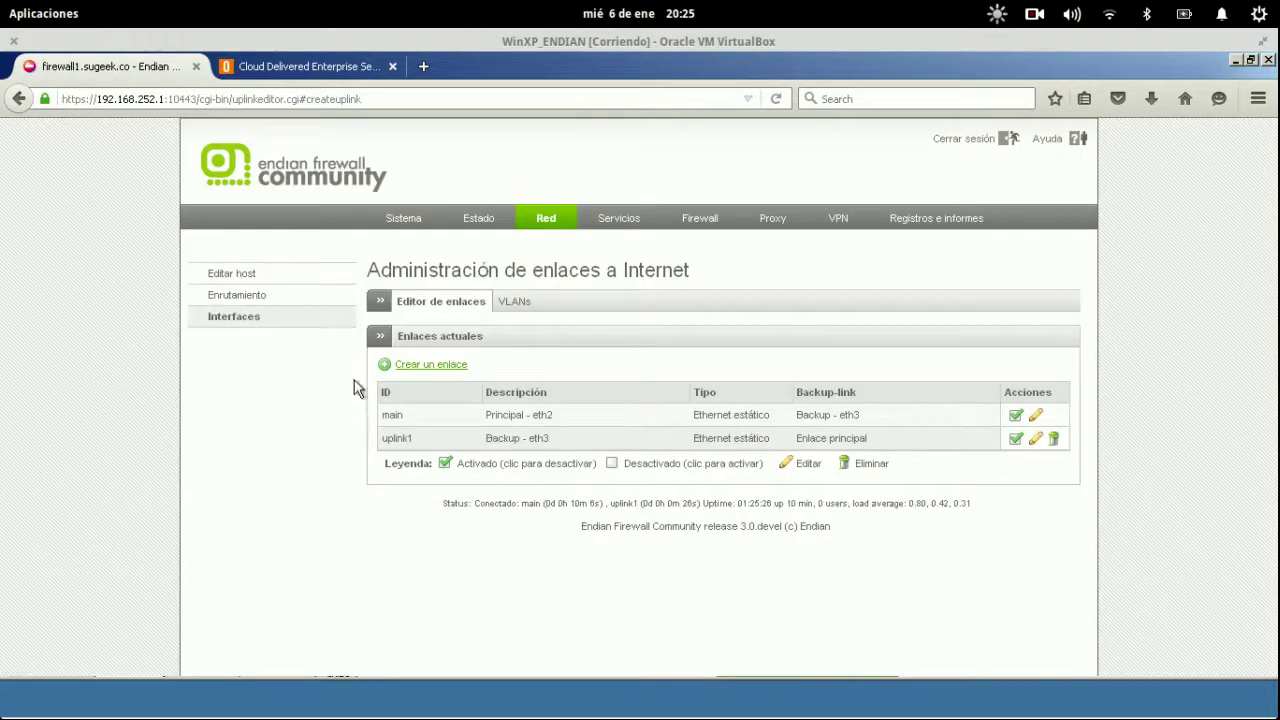
- Check the status of both uplinks and the network interfaces on the dashboard, and return to the Internet links list
left_click(404, 216)
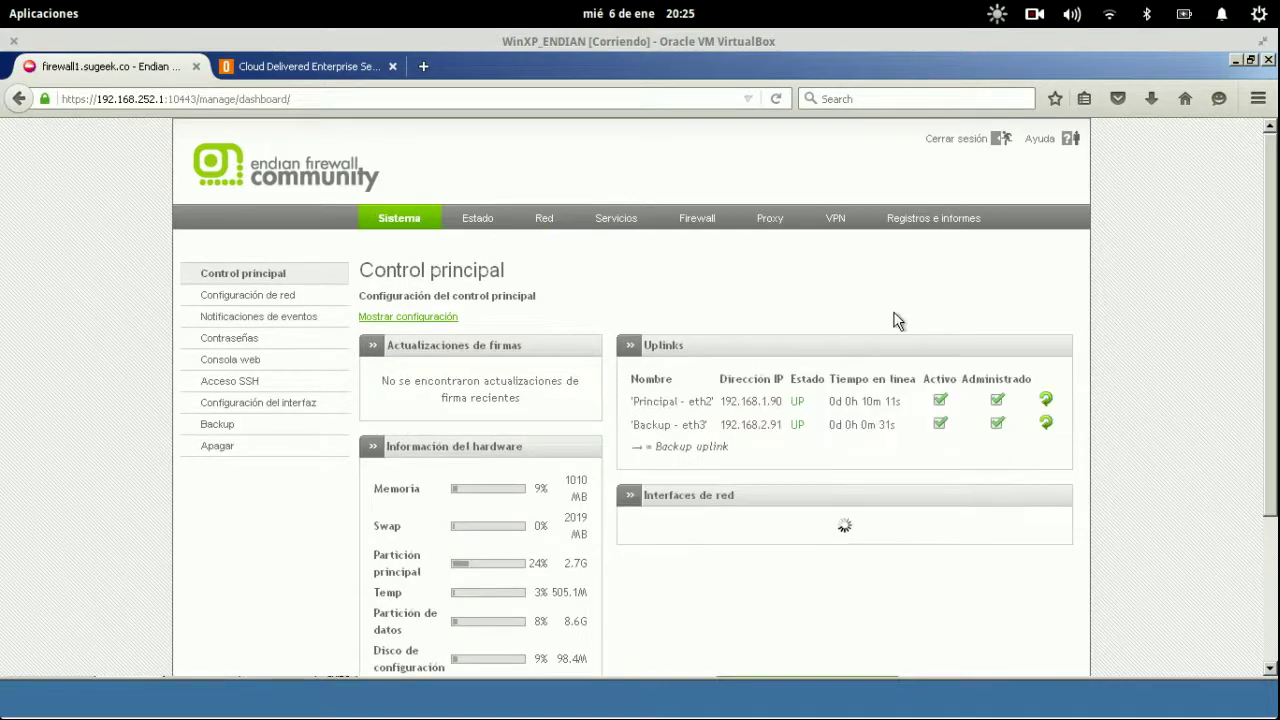
scroll(731, 276, "down", 2)
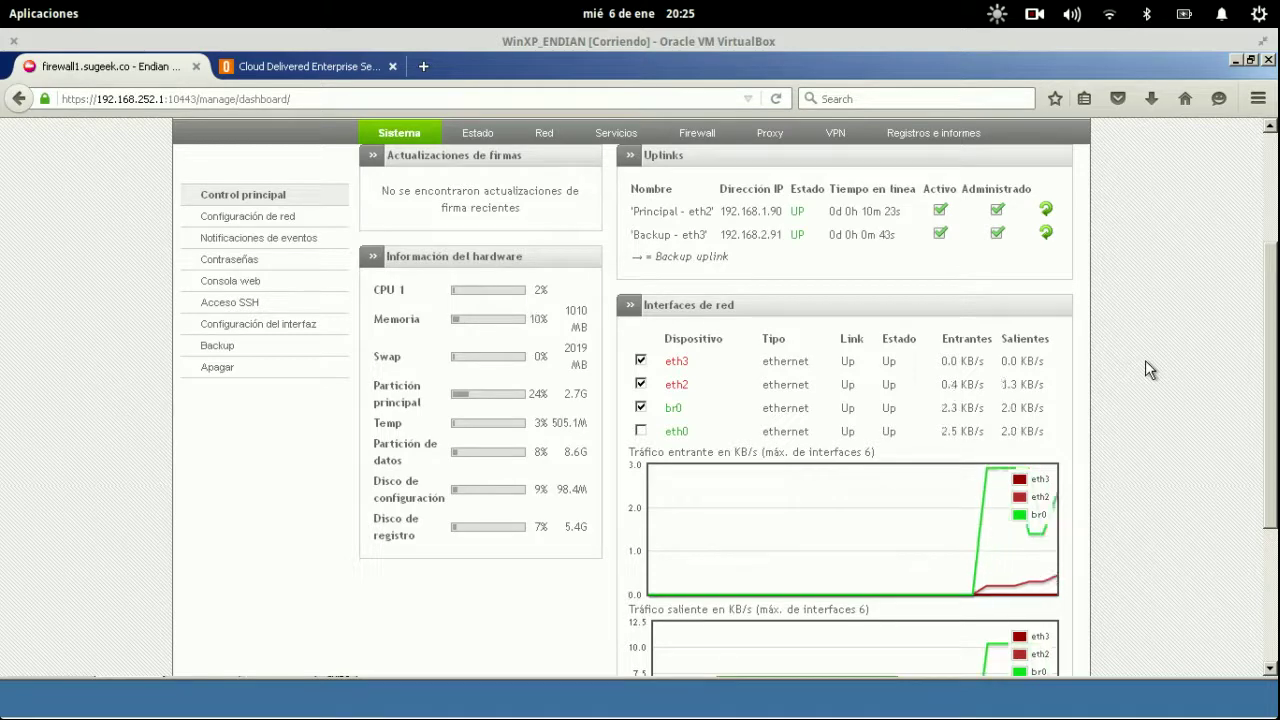
left_click(544, 133)
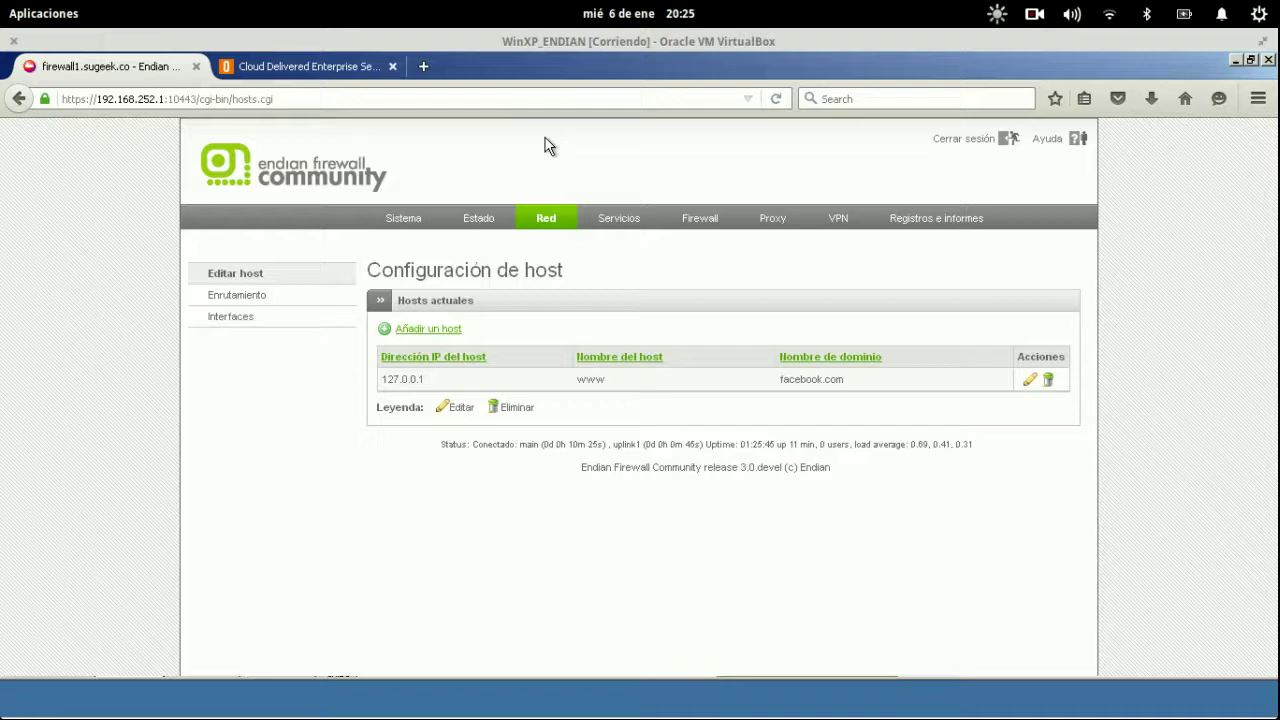
left_click(286, 326)
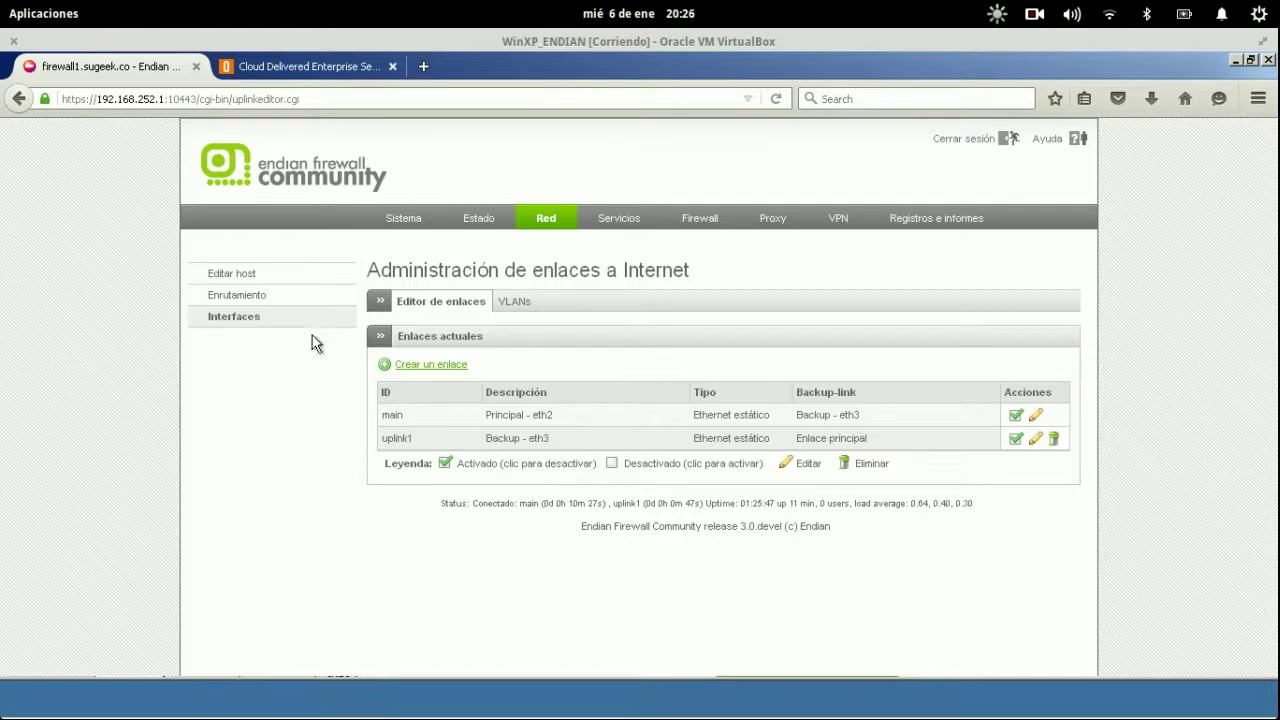
- Start a new static route via Enlace and examine the available route types, uplinks and source and destination network fields
left_click(290, 301)
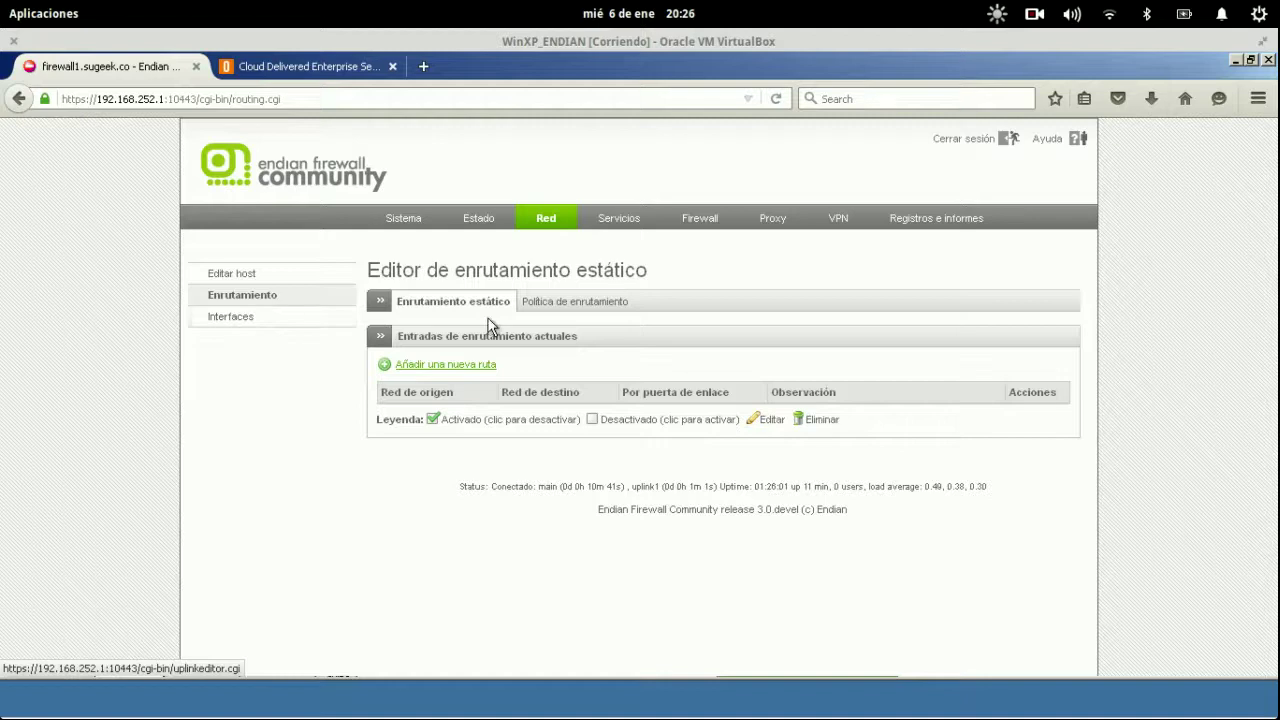
left_click(466, 364)
left_click(500, 498)
left_click(482, 522)
left_click(665, 500)
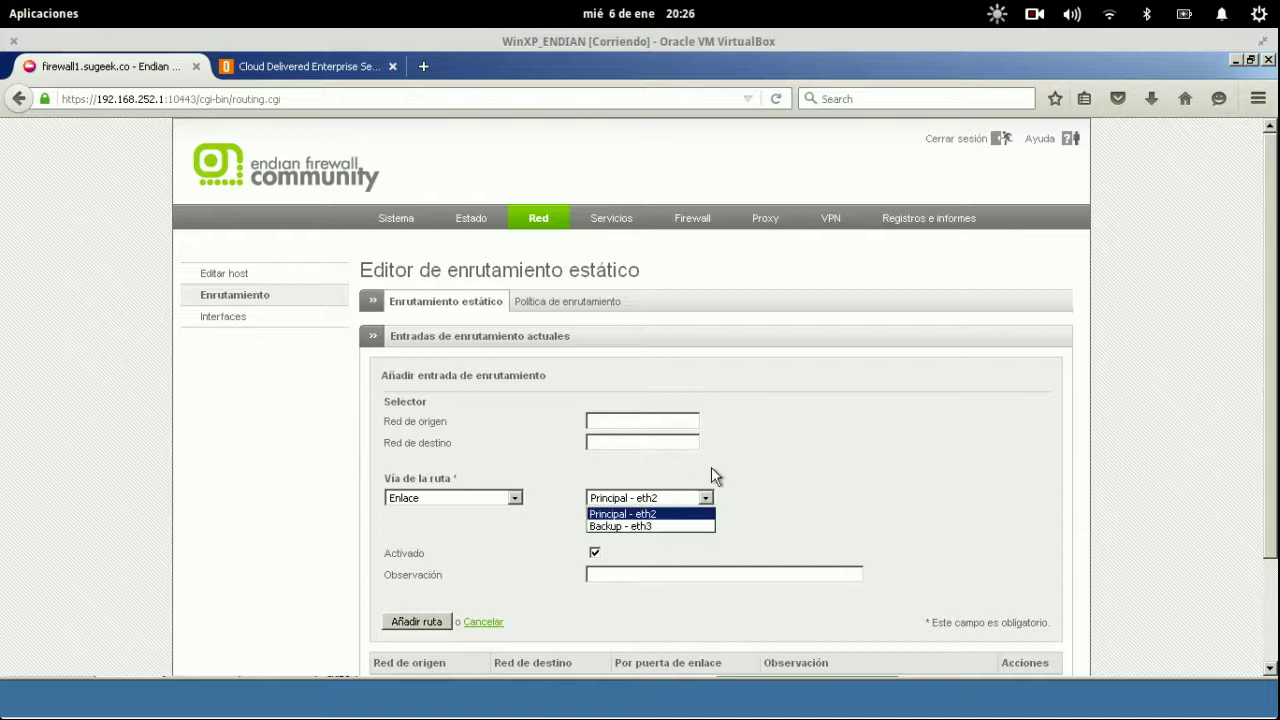
left_click(777, 468)
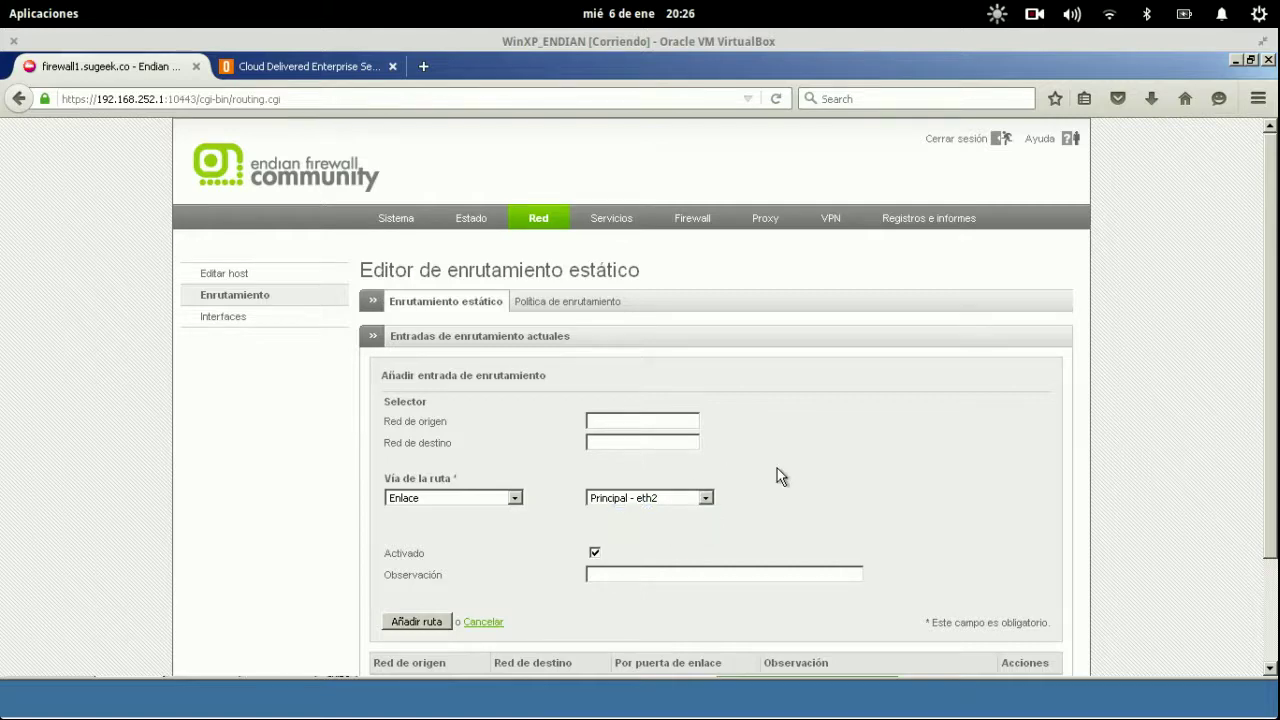
left_click(518, 499)
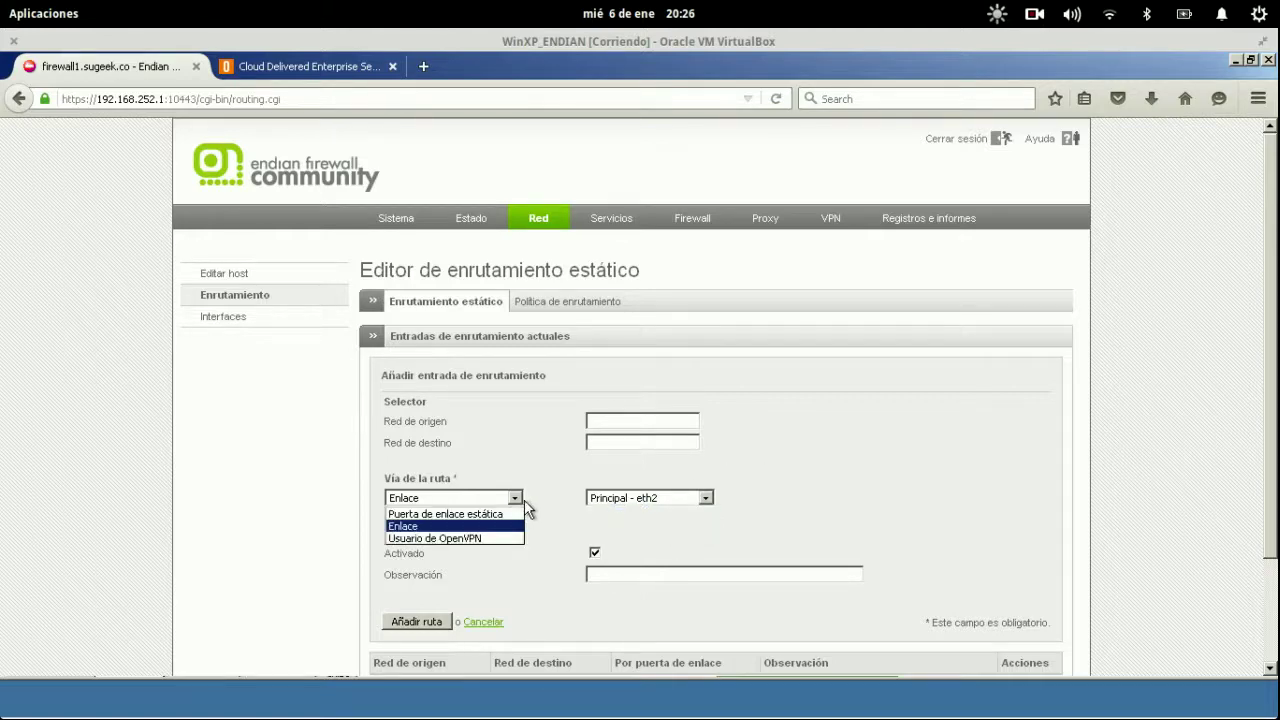
left_click(632, 435)
left_click(631, 423)
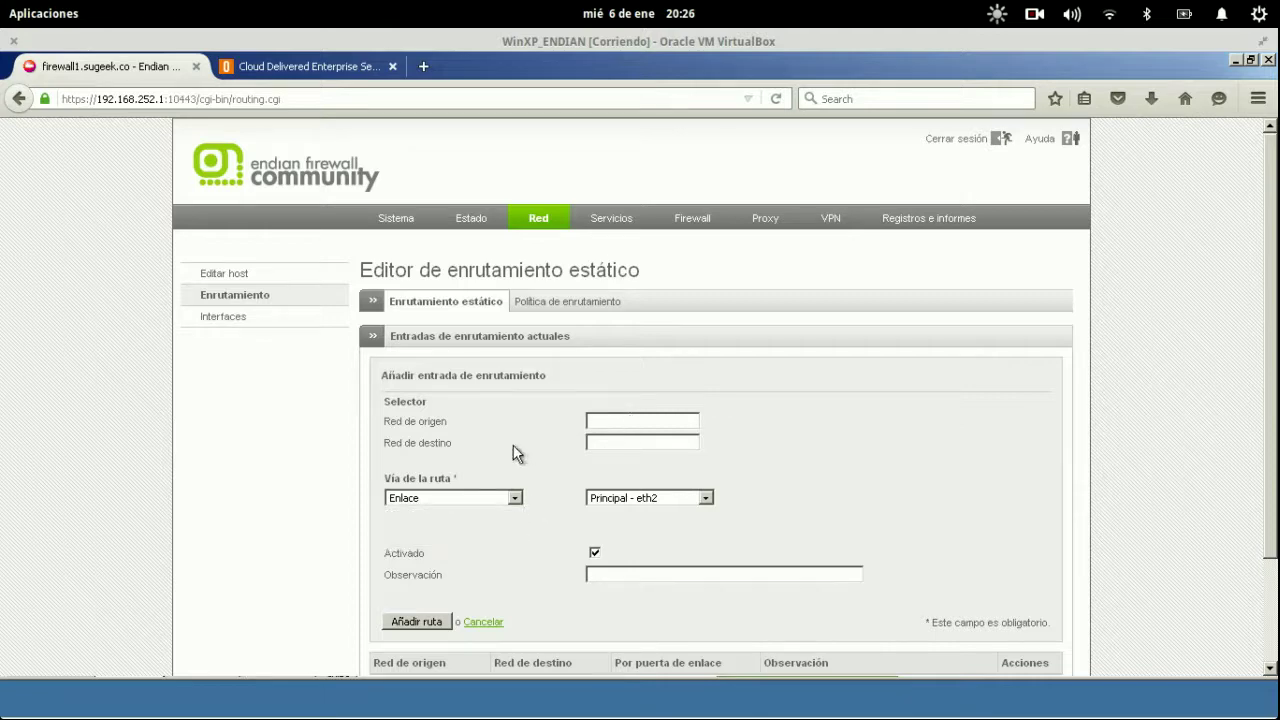
- Try Backup - eth3 as the static route's uplink, switch back to Principal - eth2 and discard the new route
left_click(676, 503)
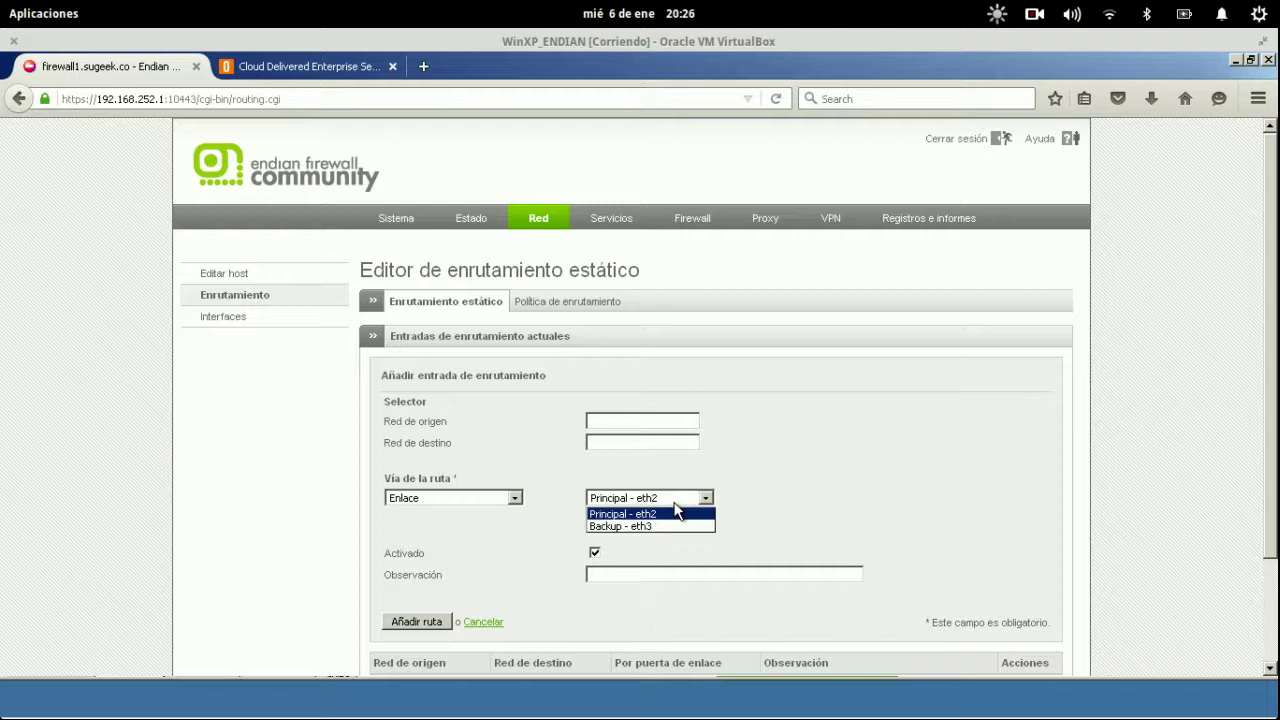
left_click(621, 526)
left_click(632, 499)
left_click(632, 514)
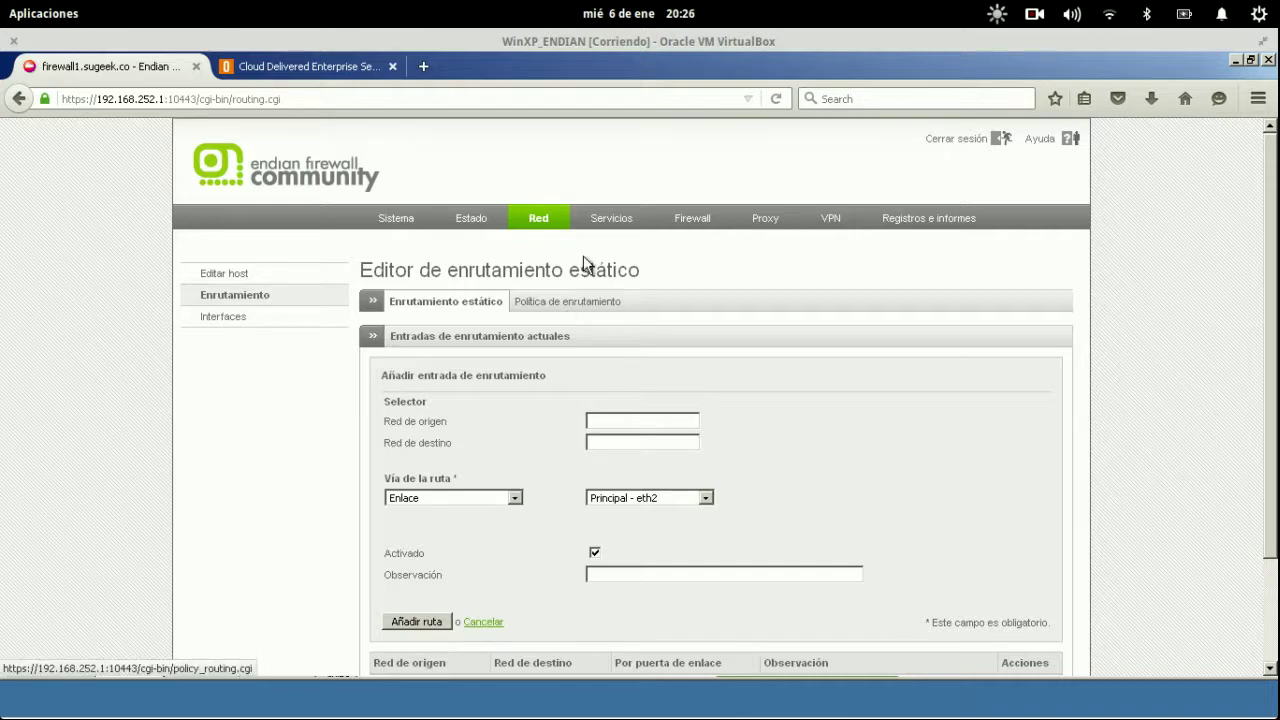
left_click(272, 301)
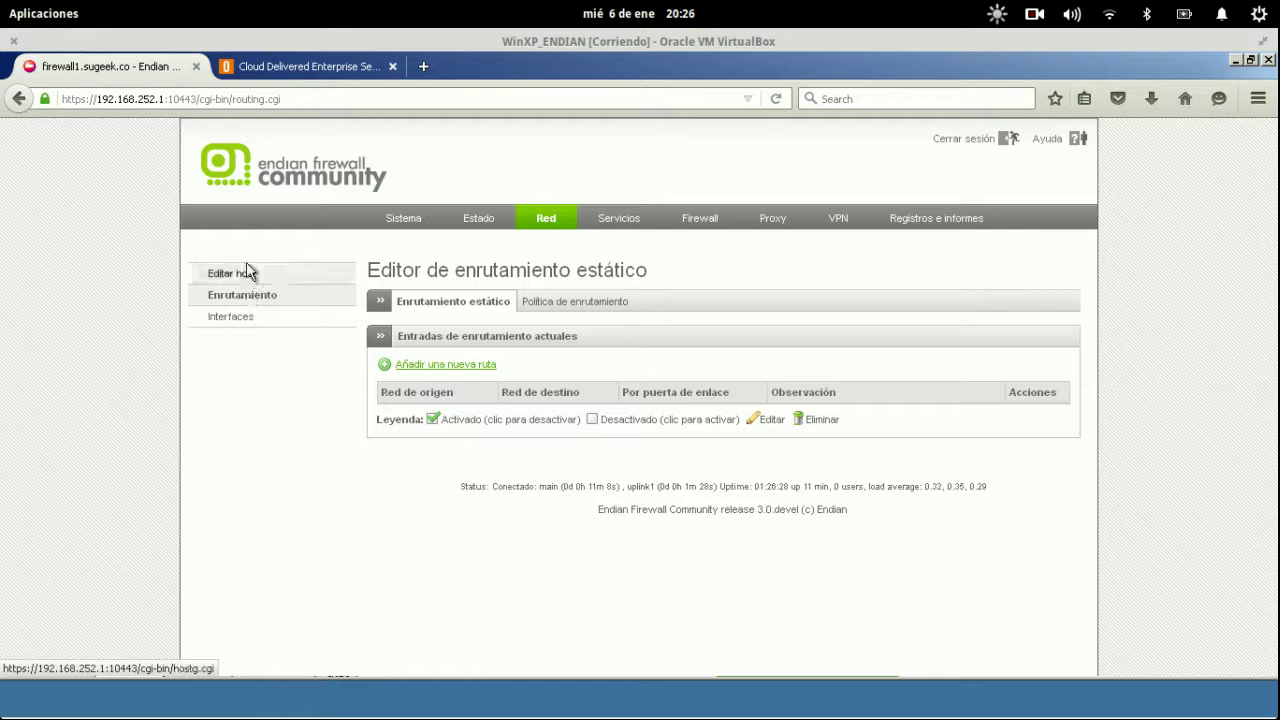
- Start a new policy routing rule and examine its type-of-service and position options
left_click(572, 311)
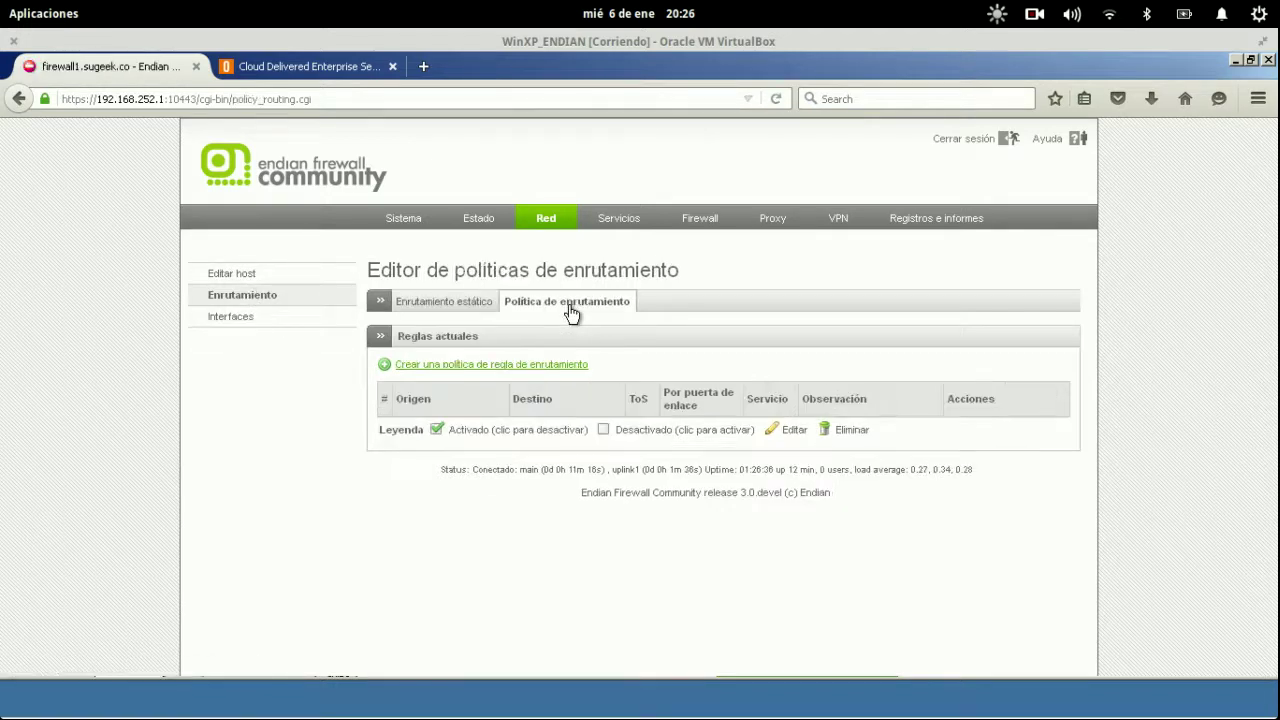
left_click(470, 306)
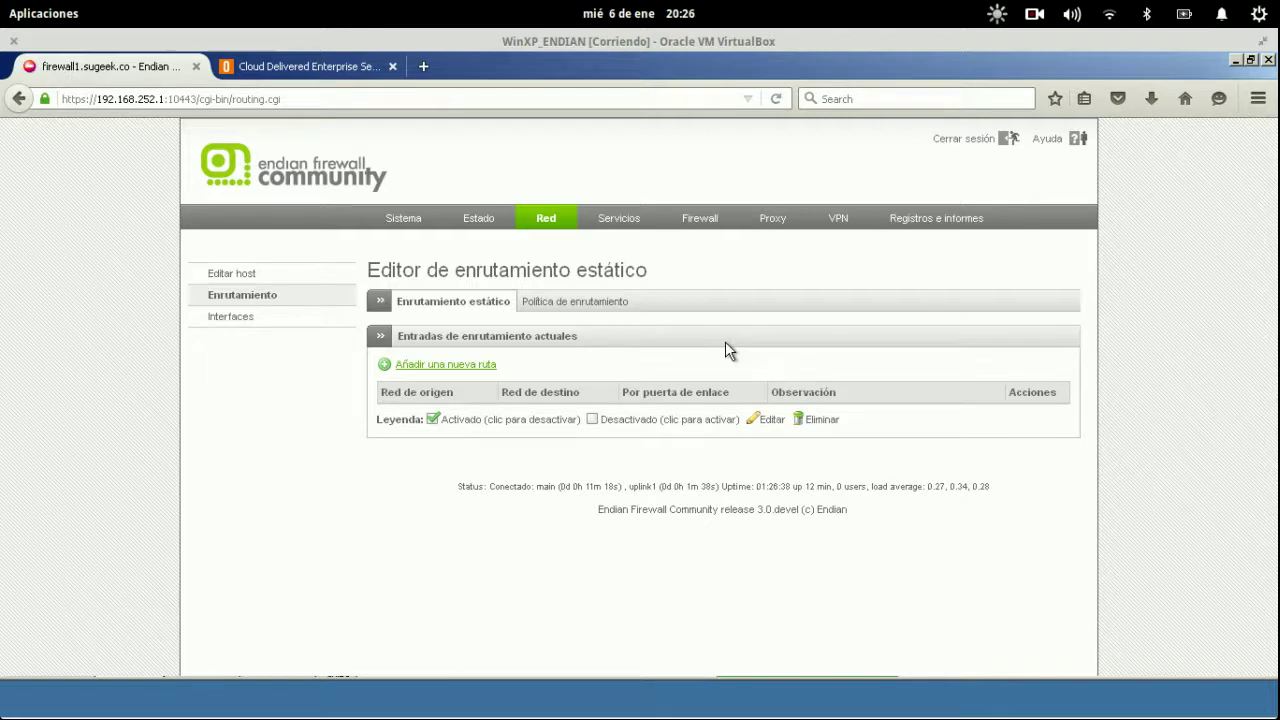
left_click(612, 306)
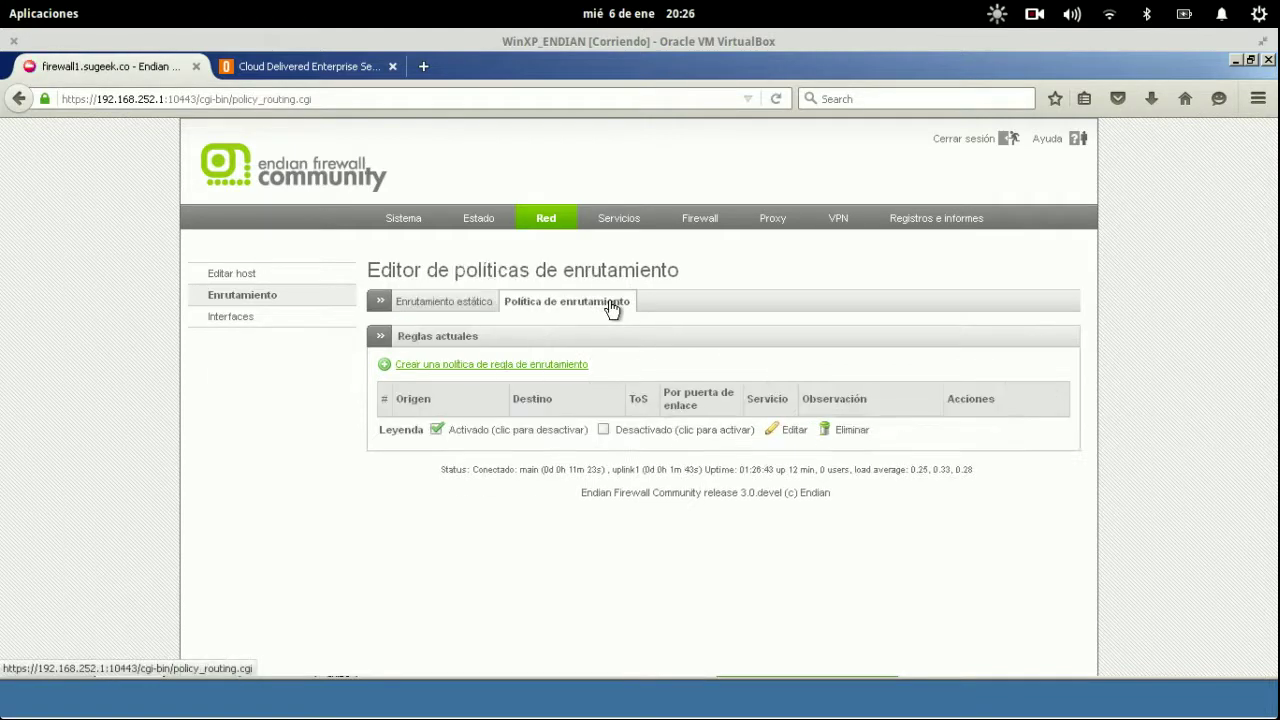
left_click(563, 366)
scroll(705, 454, "down", 5)
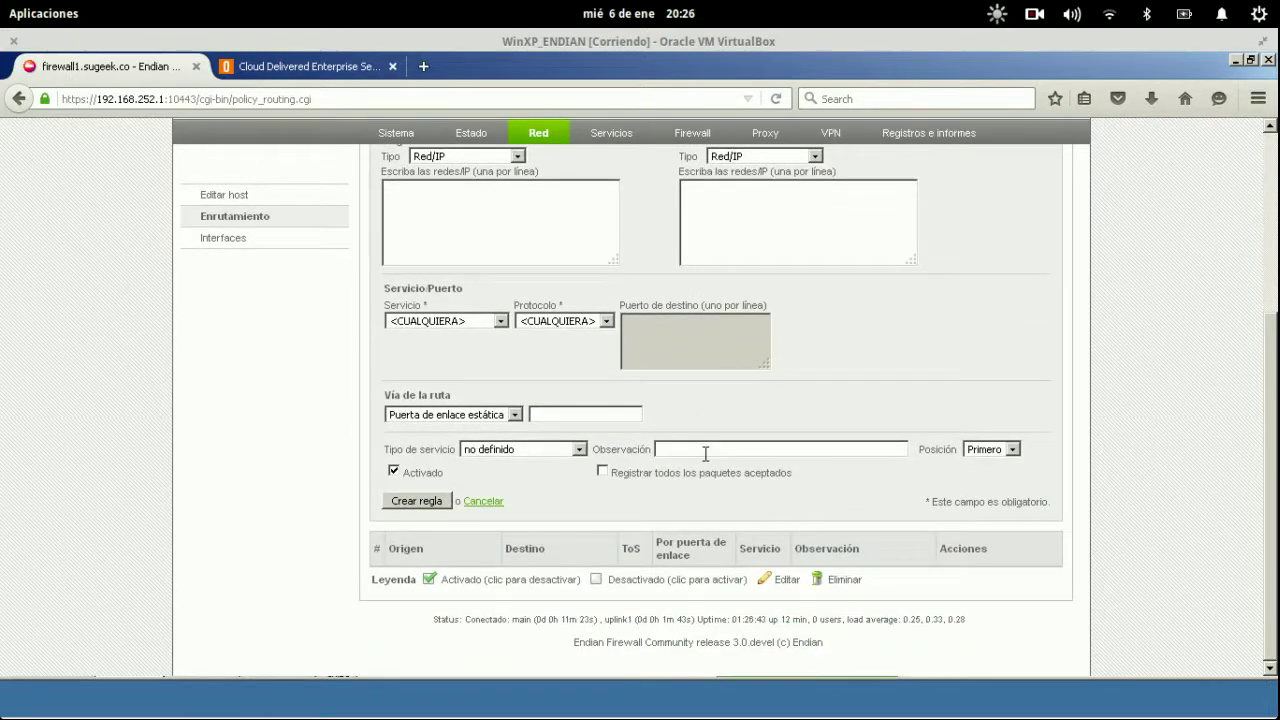
left_click(558, 451)
left_click(582, 465)
left_click(1012, 450)
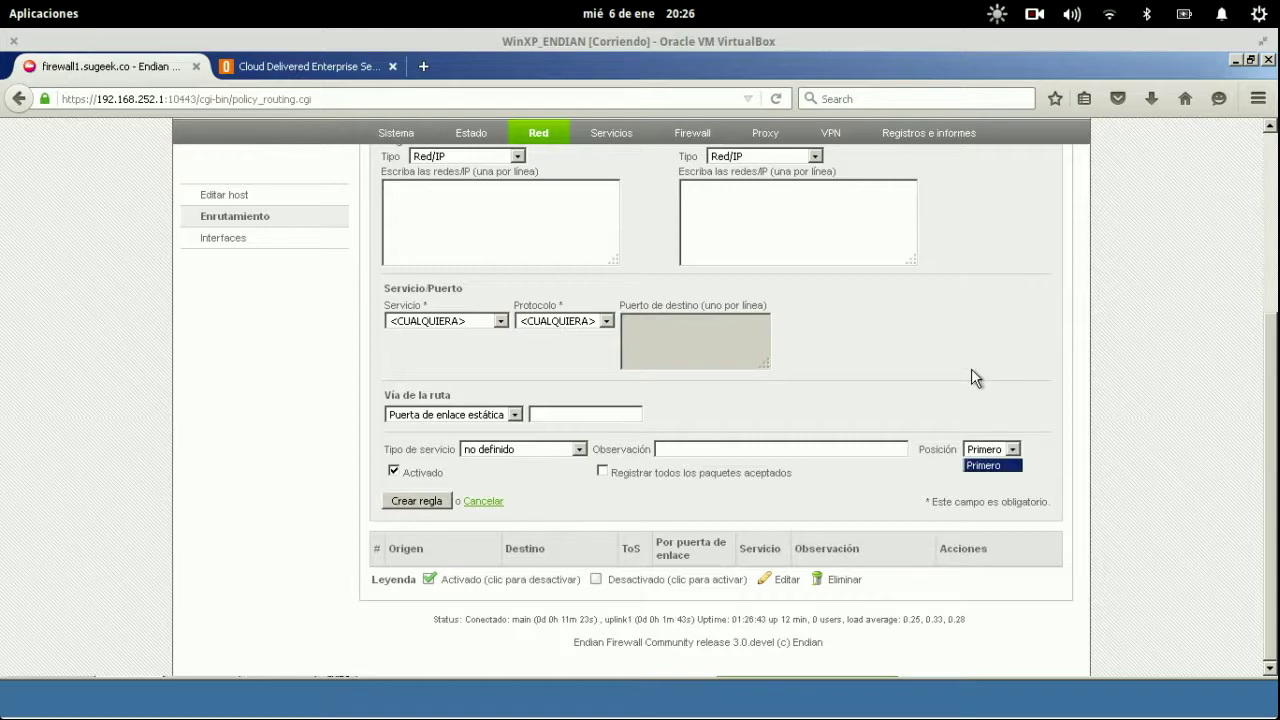
- Set the rule's source type to Zona/Interfaz and try the interfaces LOCAL, VERDE, Interfaz 1 and IPSEC
scroll(971, 370, "up", 4)
left_click(455, 370)
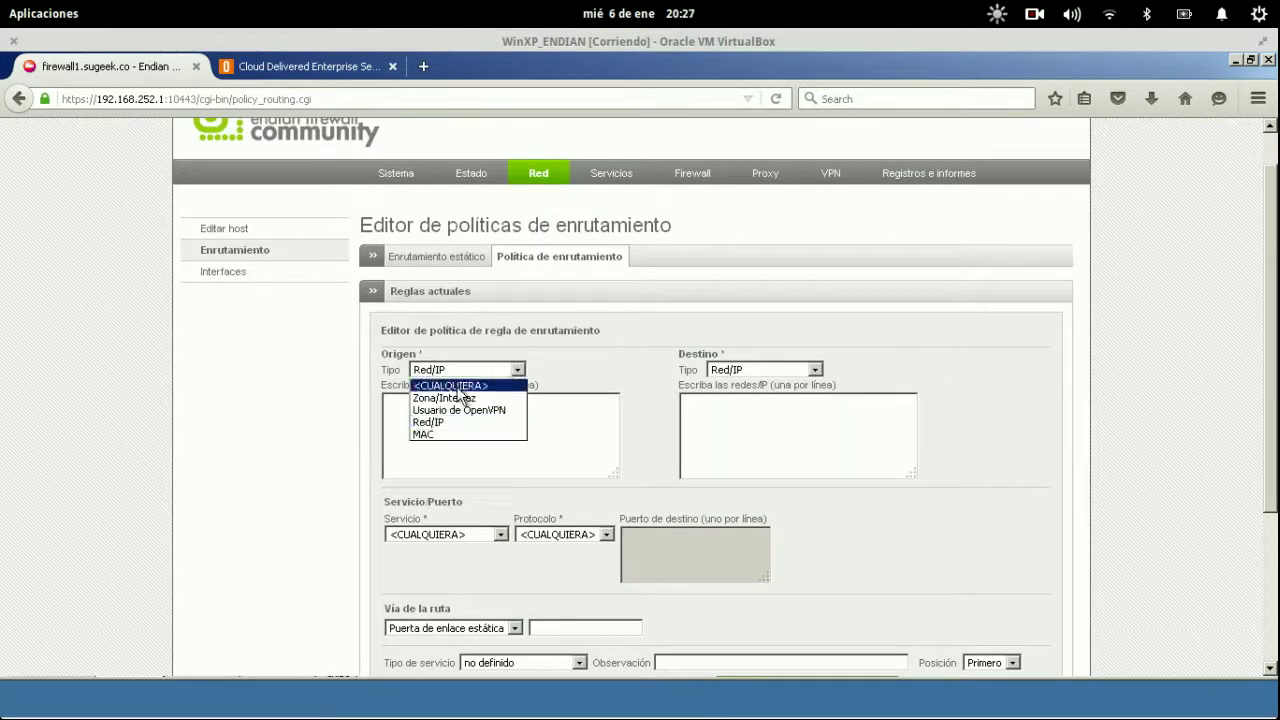
left_click(450, 385)
left_click(455, 370)
left_click(460, 398)
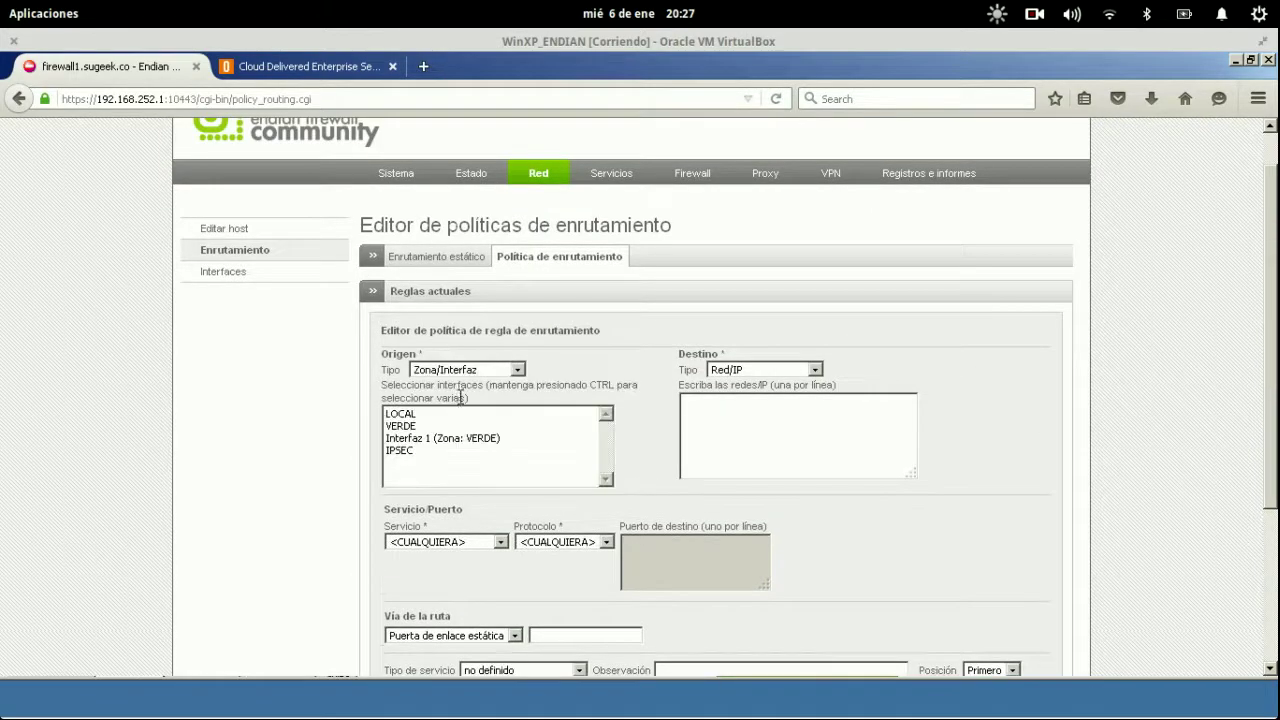
left_click(403, 413)
left_click(405, 426)
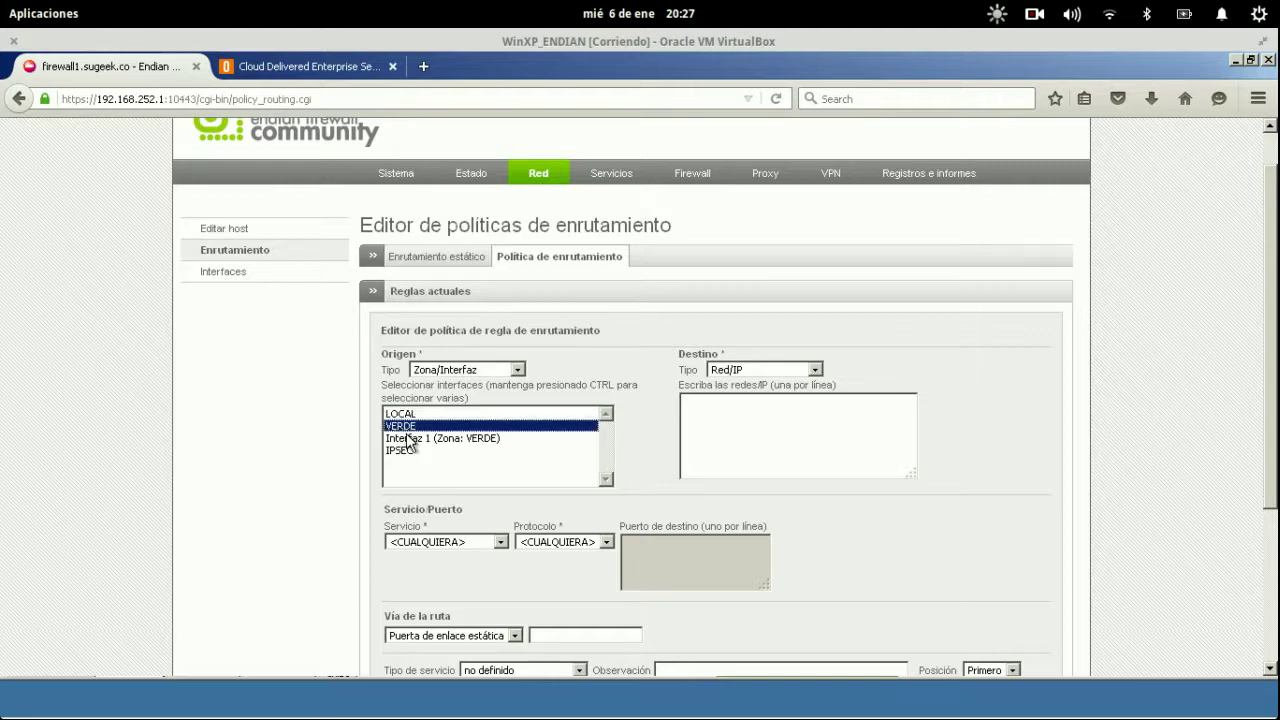
left_click(406, 438)
left_click(410, 451)
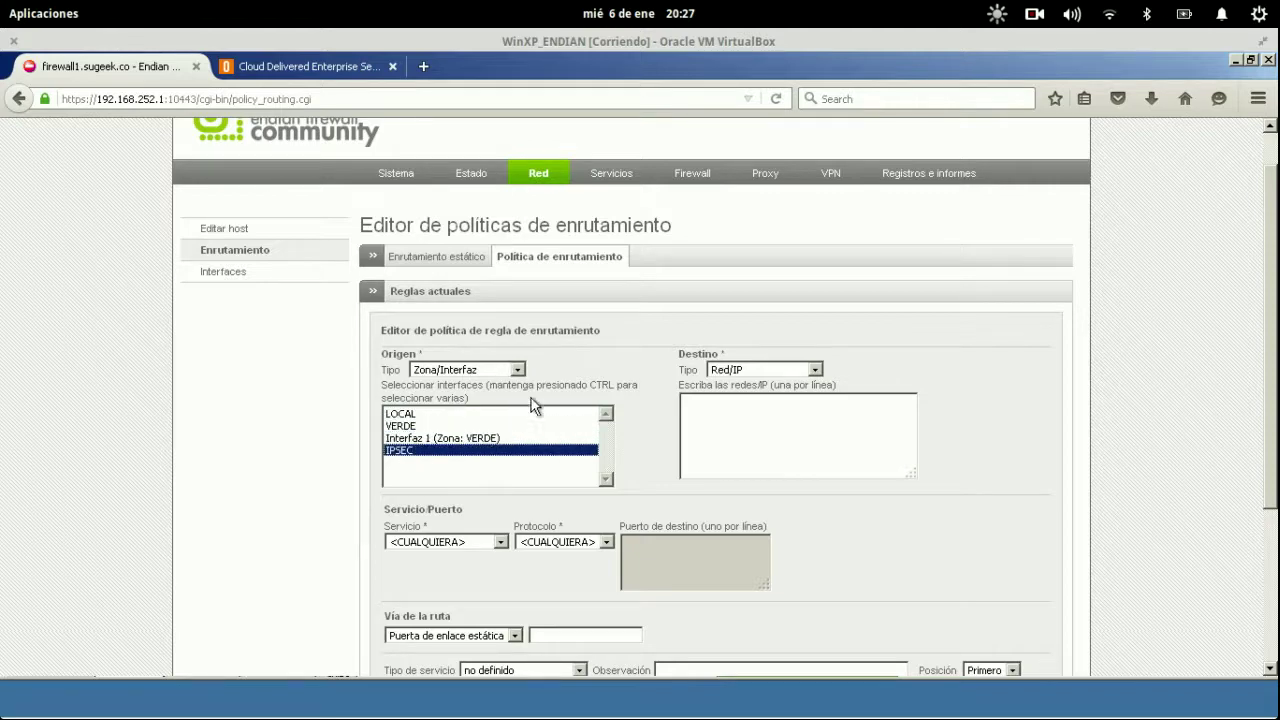
- Set the rule's destination type to <CUALQUIERA> and select VERDE as its source zone
left_click(517, 370)
left_click(749, 370)
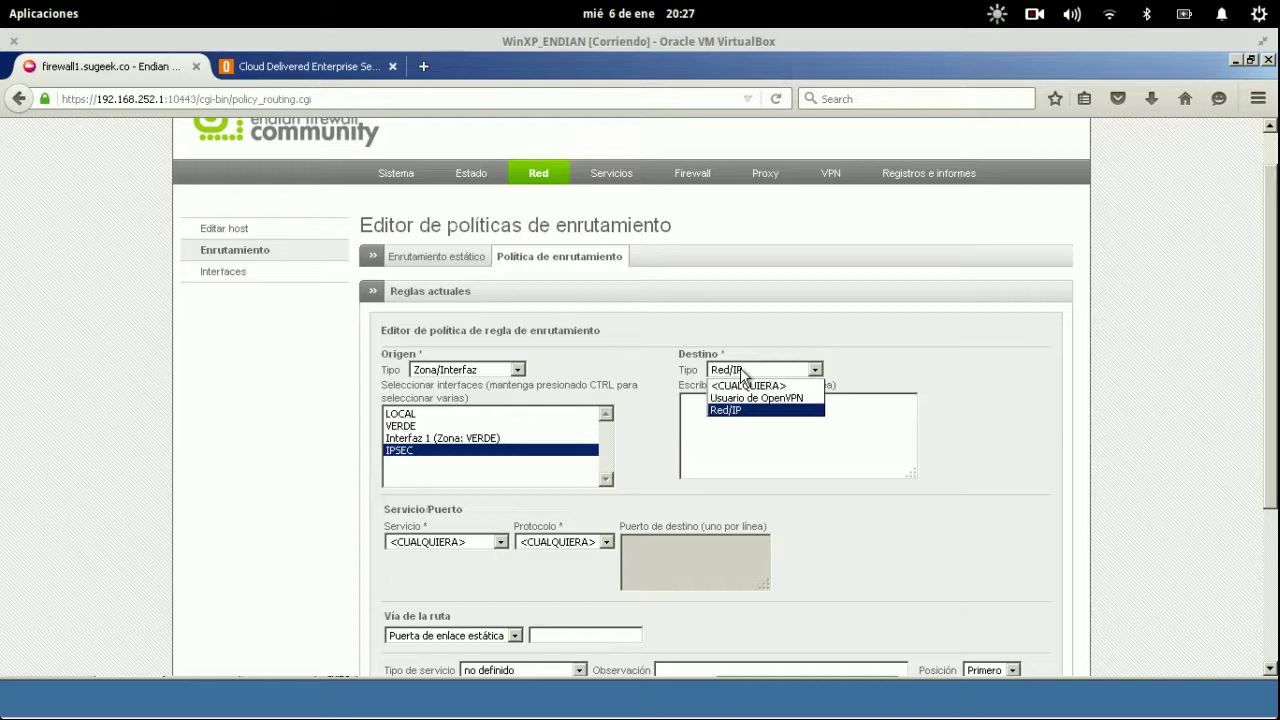
left_click(742, 386)
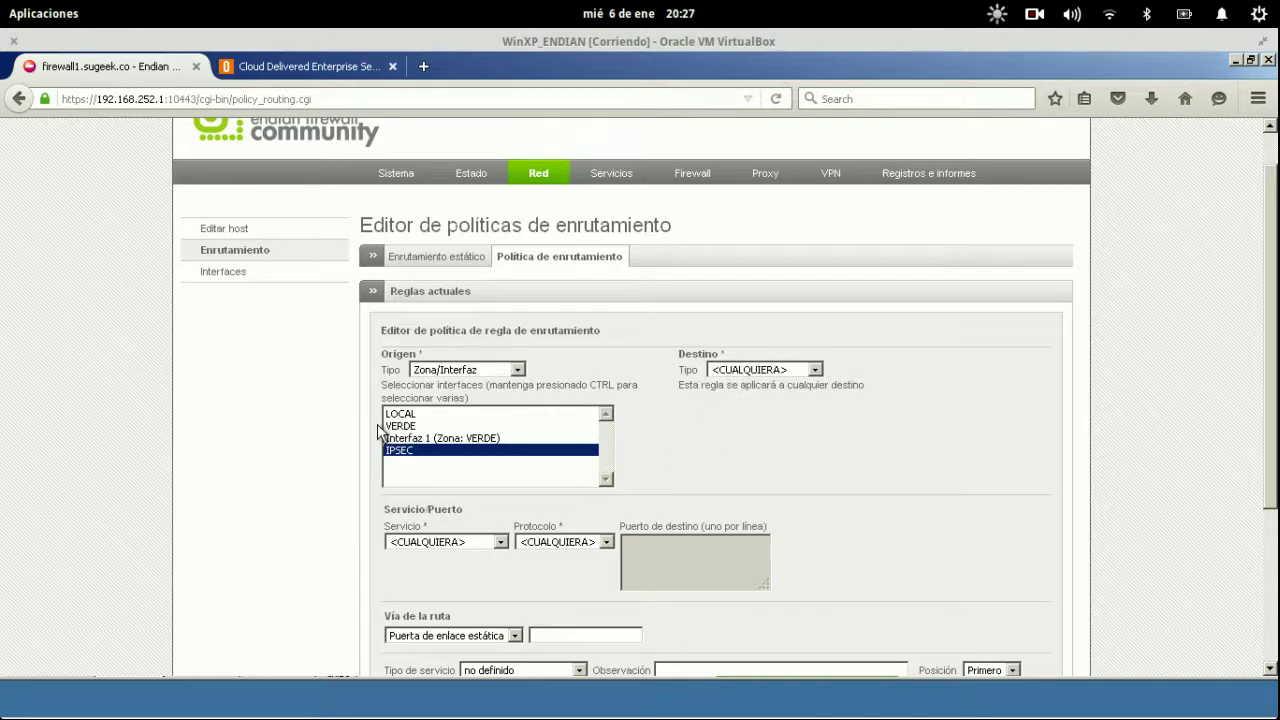
left_click(410, 427)
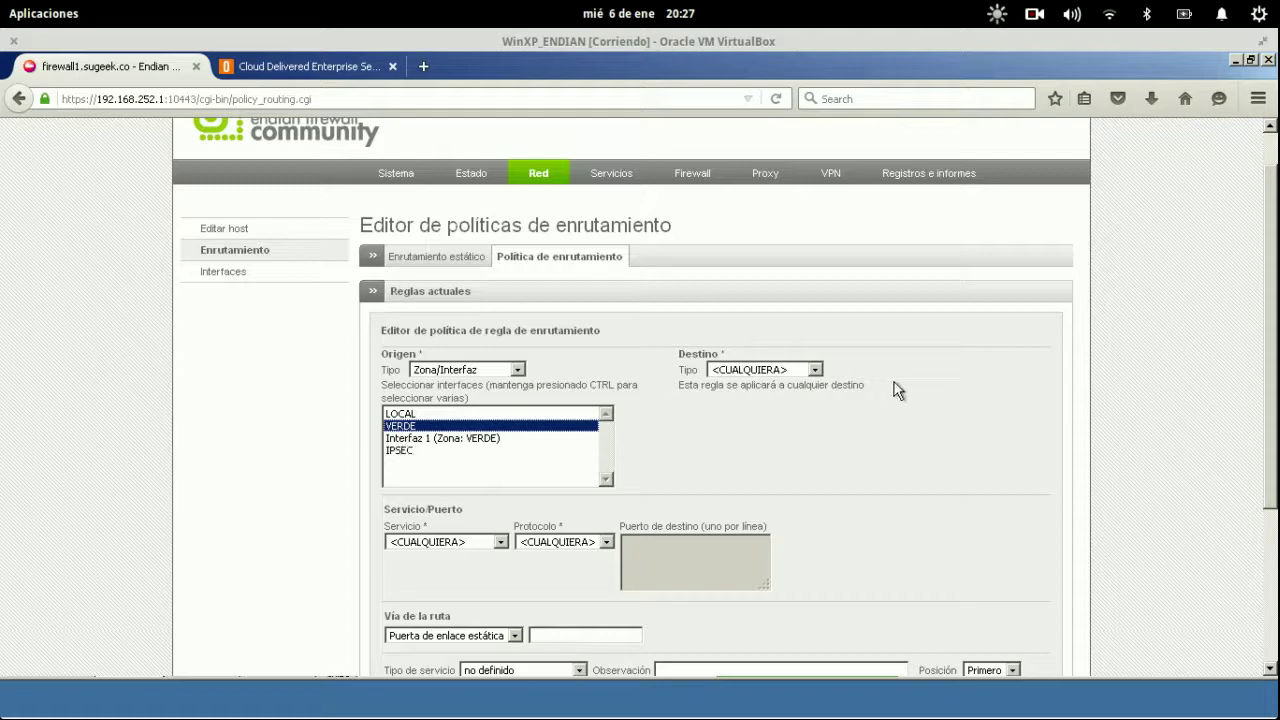
- Set the rule's service to Definido por el usuario with protocol TCP + UDP and destination port 80
scroll(747, 495, "down", 4)
left_click(452, 320)
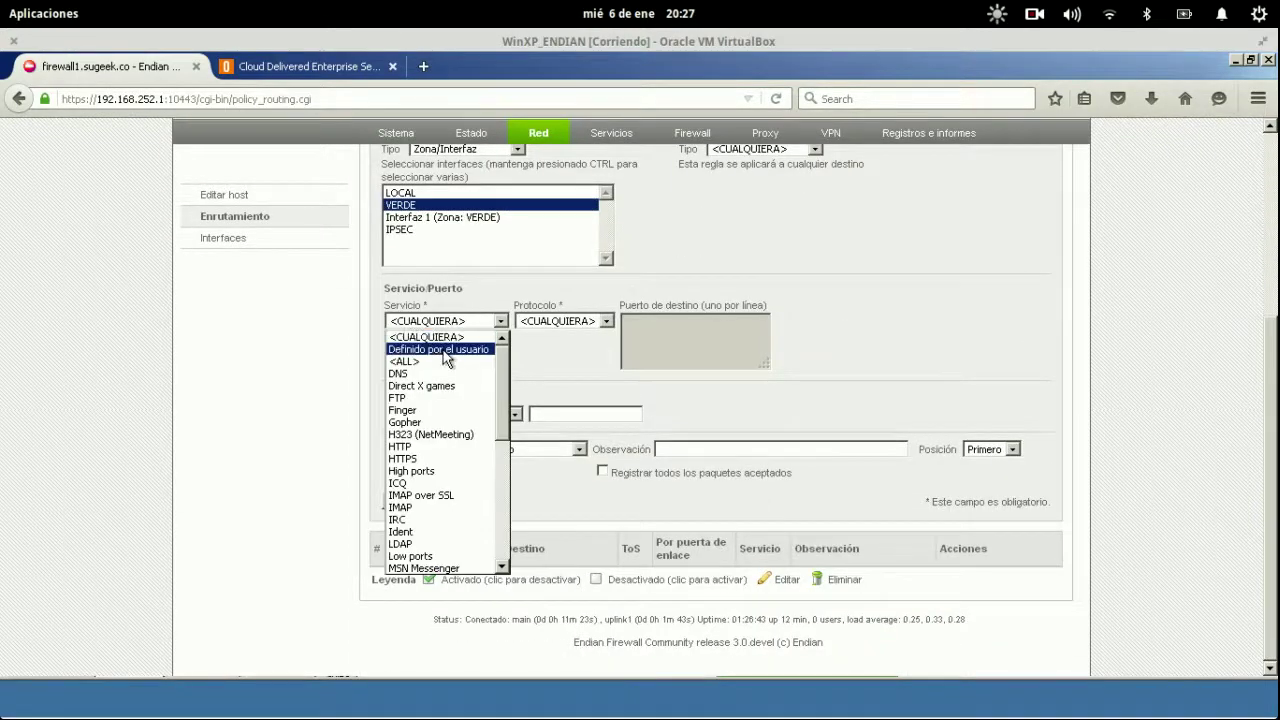
left_click(455, 345)
type("80")
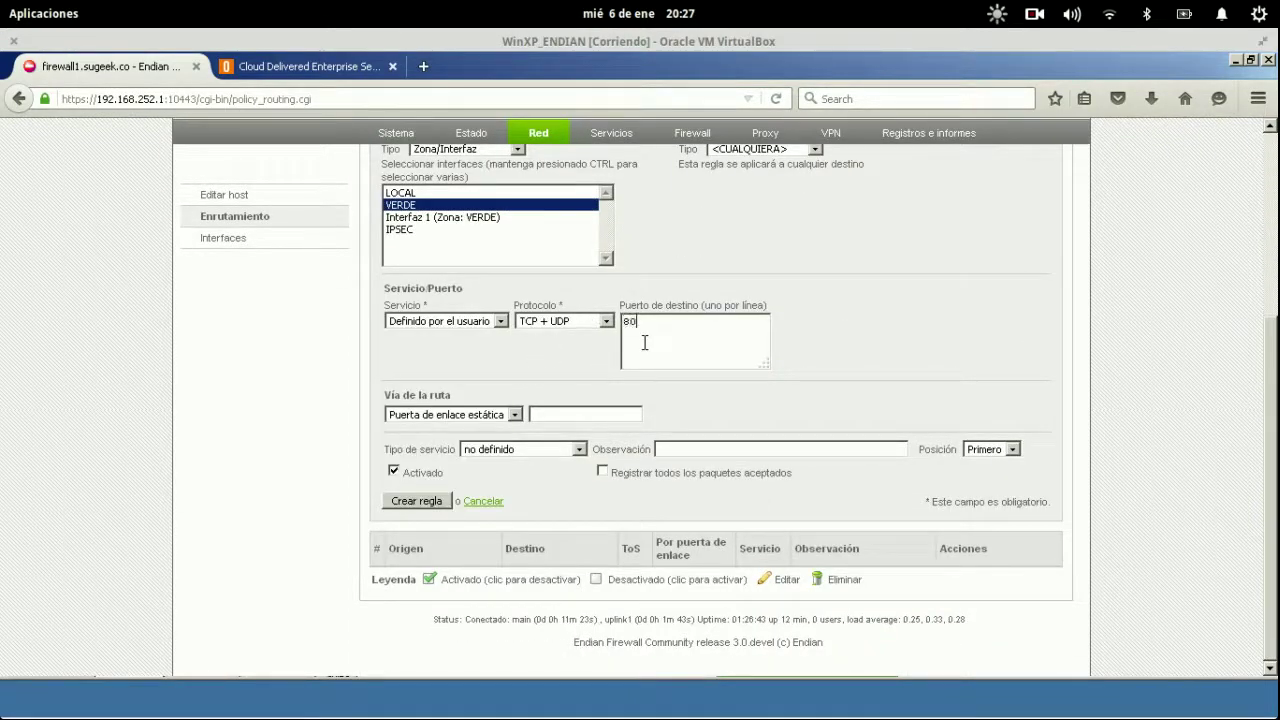
- Route the rule via Enlace Backup - eth3, using the backup link if the active one fails
left_click(484, 414)
left_click(462, 441)
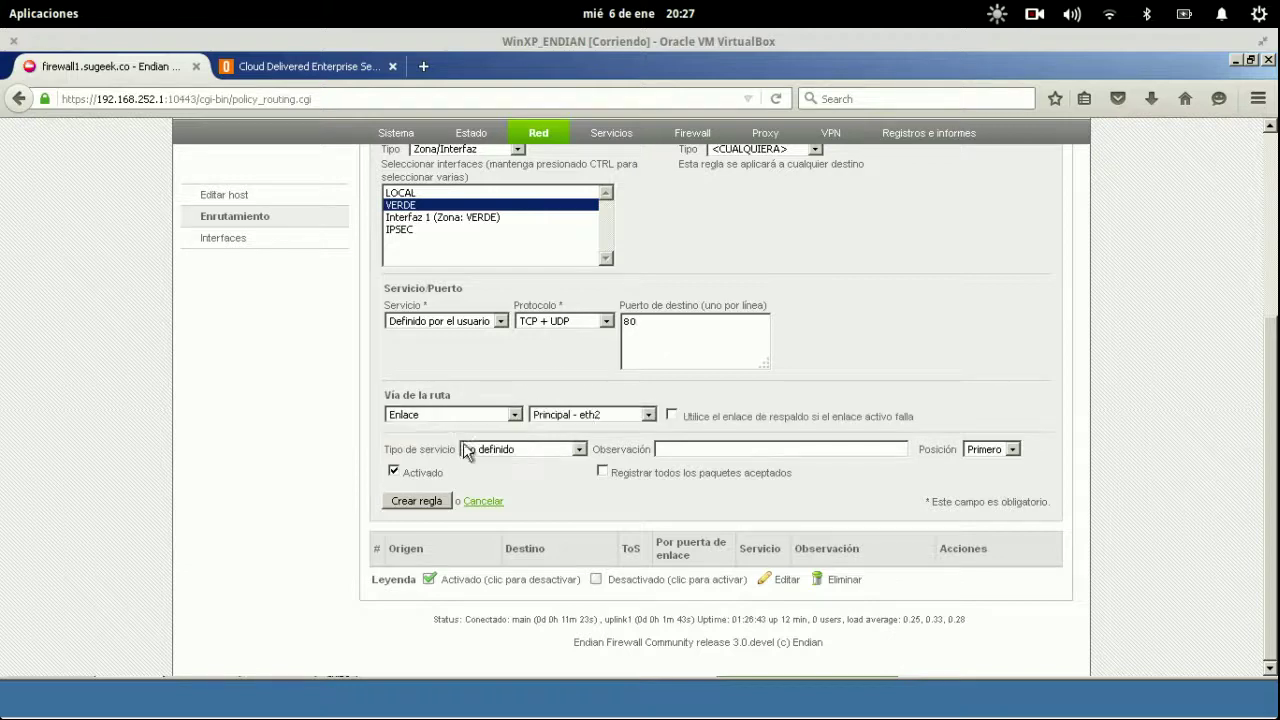
left_click(603, 414)
left_click(594, 442)
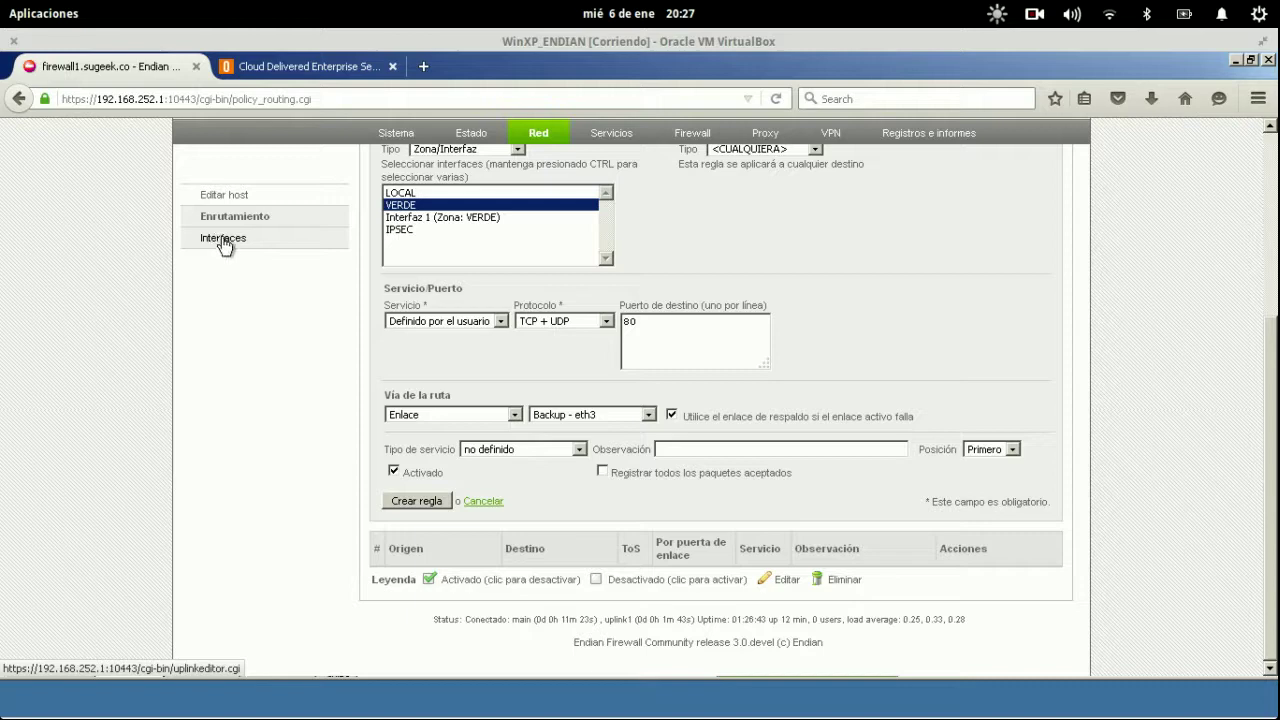
- Set the type of service to default - 0x00, the remark to Navegacion, and enable logging of all accepted packets
left_click(578, 449)
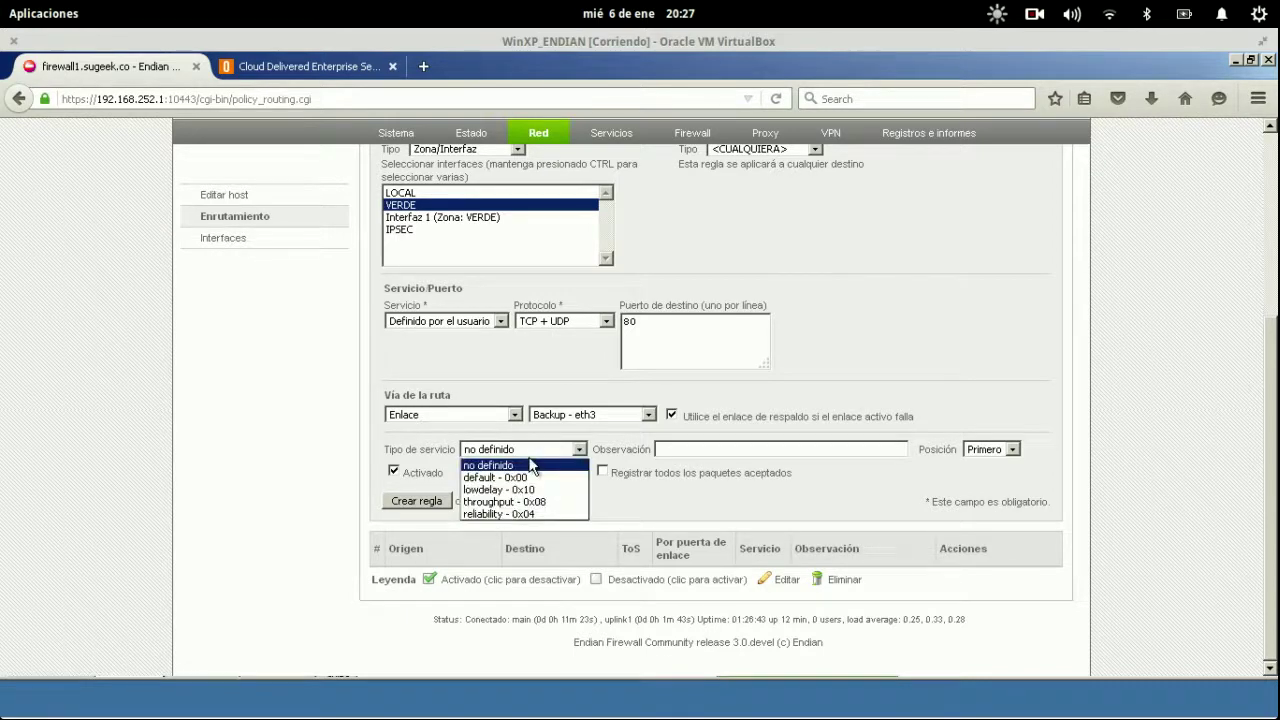
left_click(570, 513)
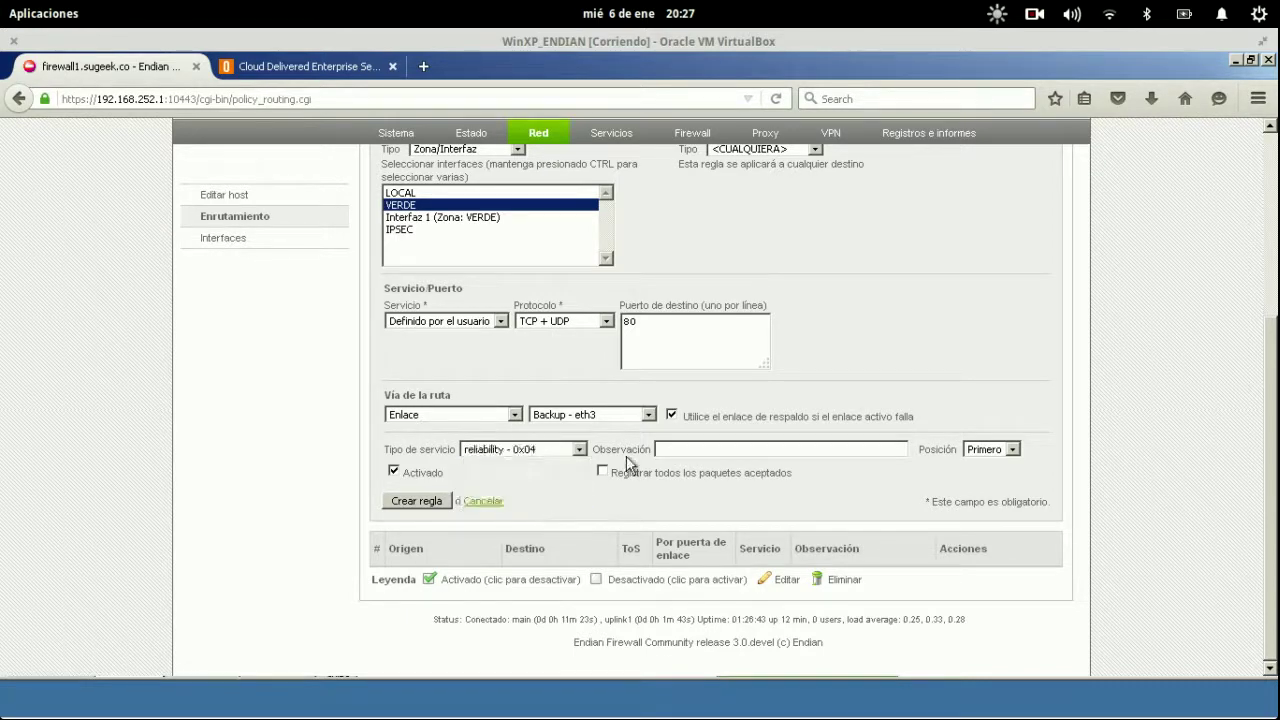
left_click(675, 447)
type("Navegacion")
left_click(566, 450)
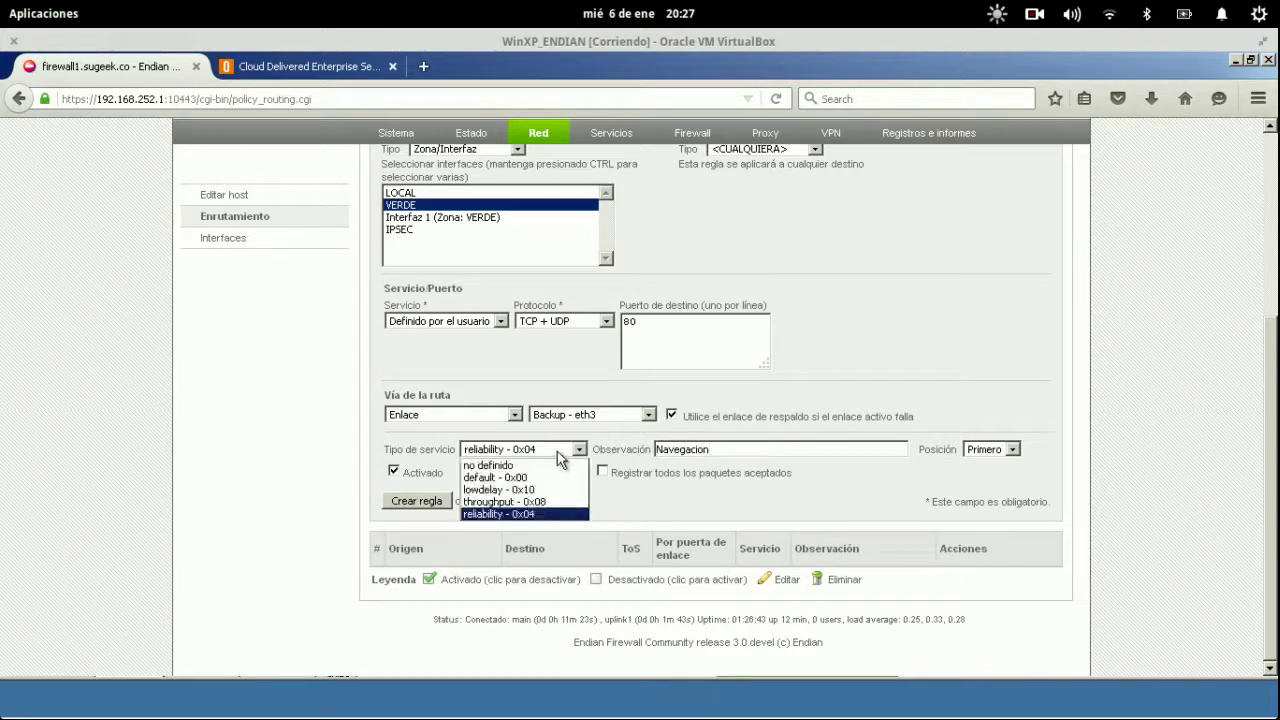
left_click(533, 458)
left_click(533, 458)
left_click(530, 474)
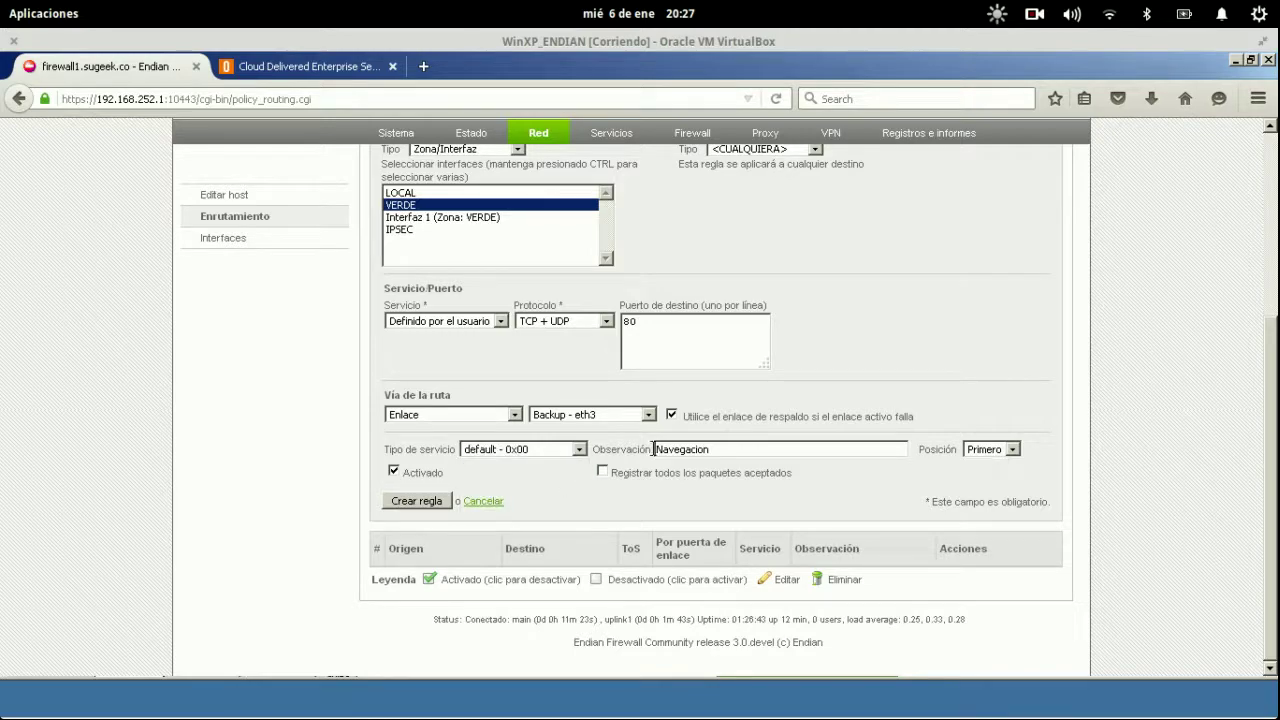
left_click(602, 470)
- Review the rule's settings, create the policy rule and apply the routing changes
scroll(880, 408, "up", 4)
scroll(880, 408, "down", 2)
scroll(880, 408, "down", 2)
scroll(880, 408, "up", 2)
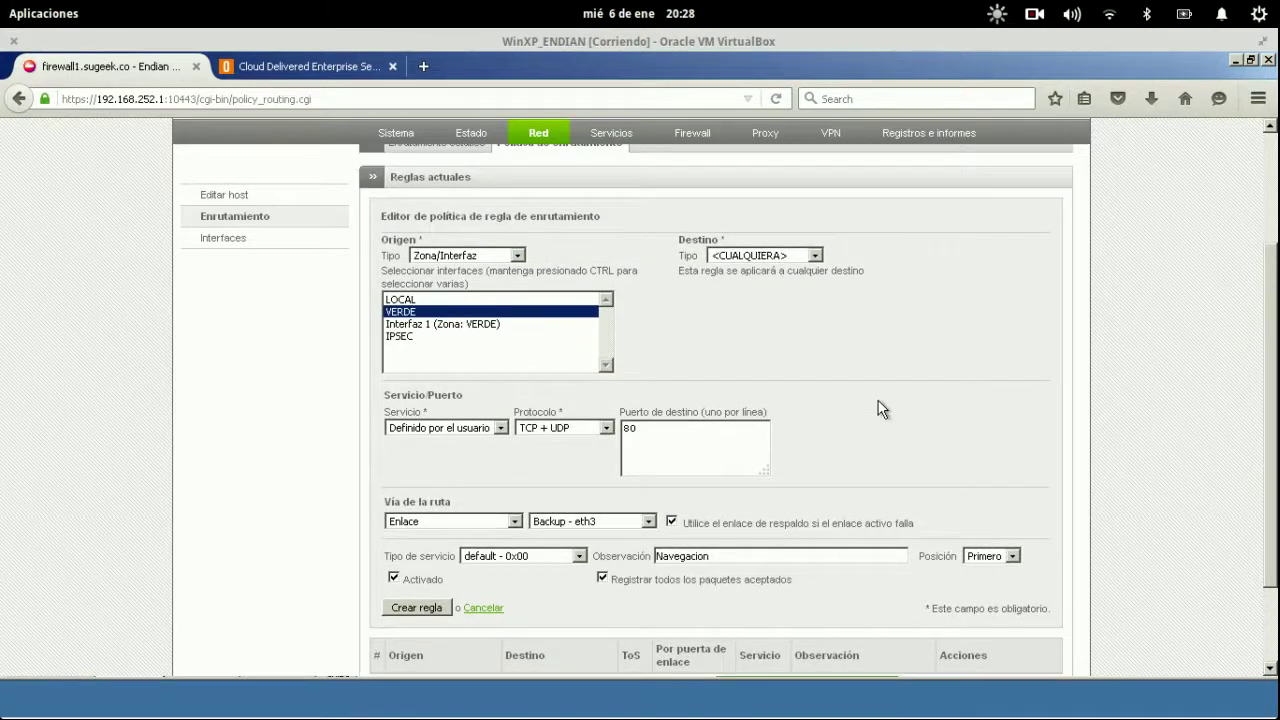
left_click_drag(679, 432, 630, 429)
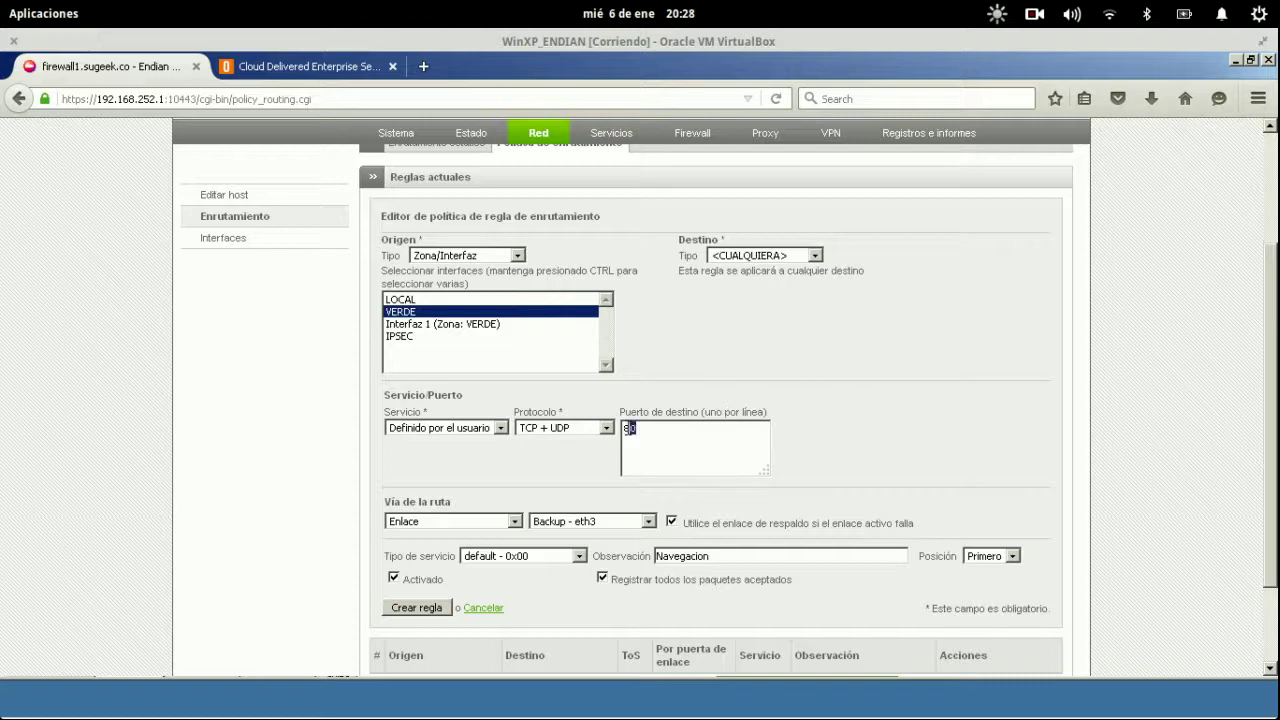
left_click(612, 525)
left_click(613, 527)
left_click(430, 608)
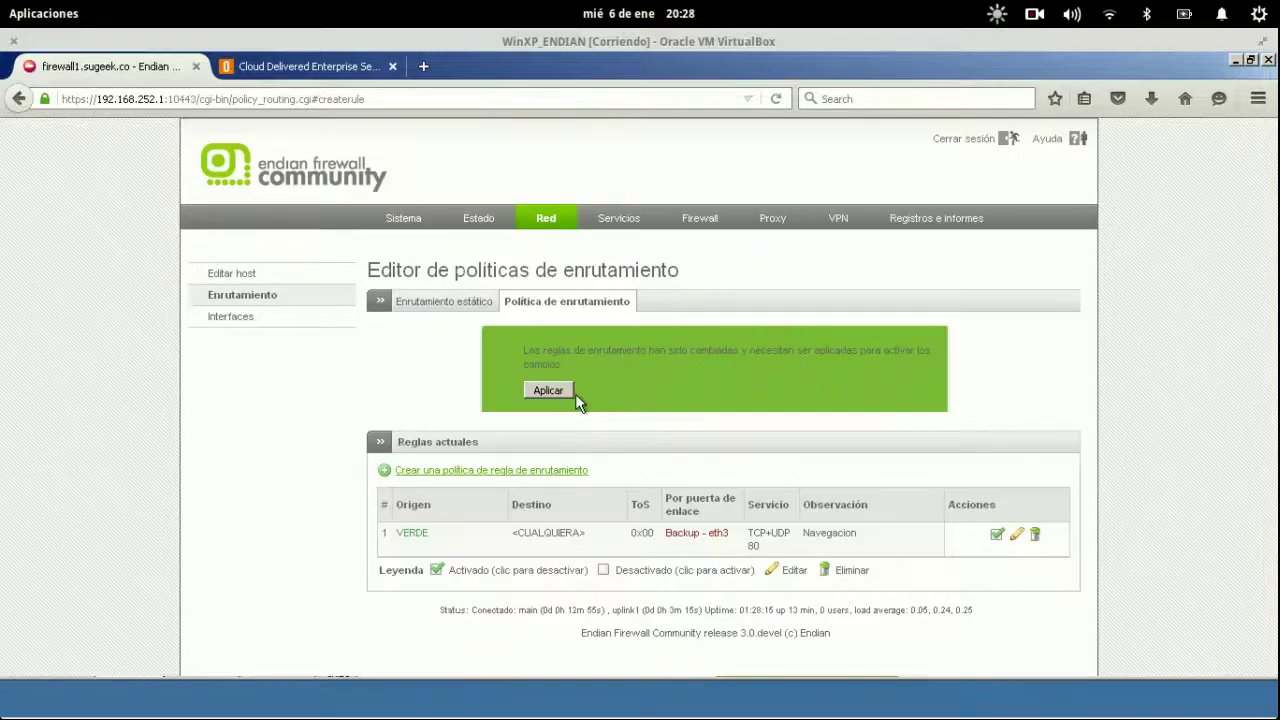
left_click(549, 390)
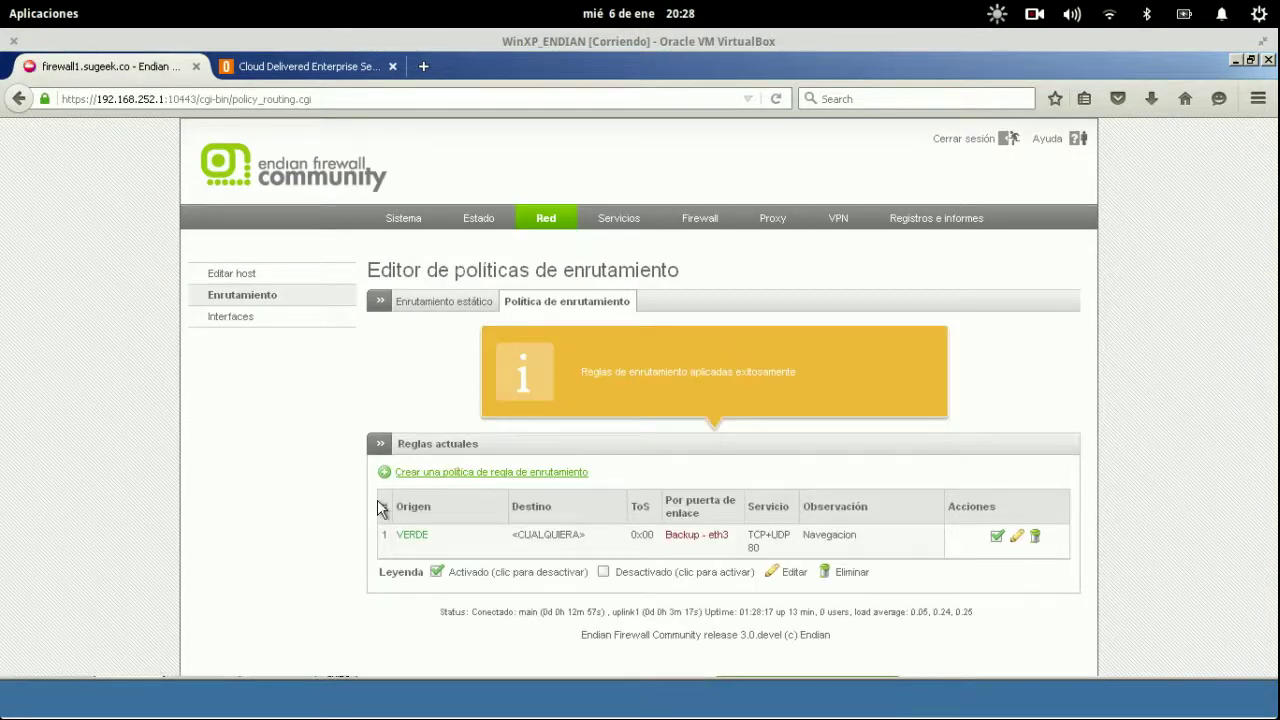
- Open the Navegacion rule for editing, look over its destination types and settings, and cancel
left_click(1017, 540)
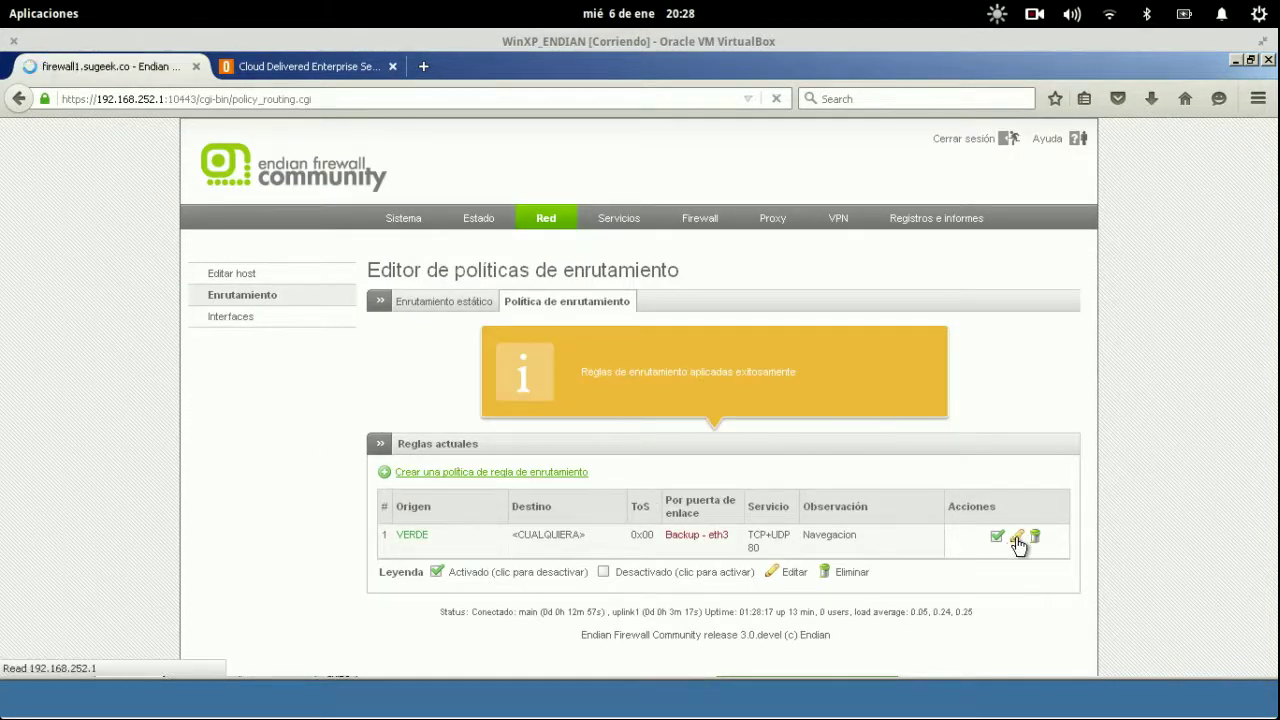
left_click(768, 414)
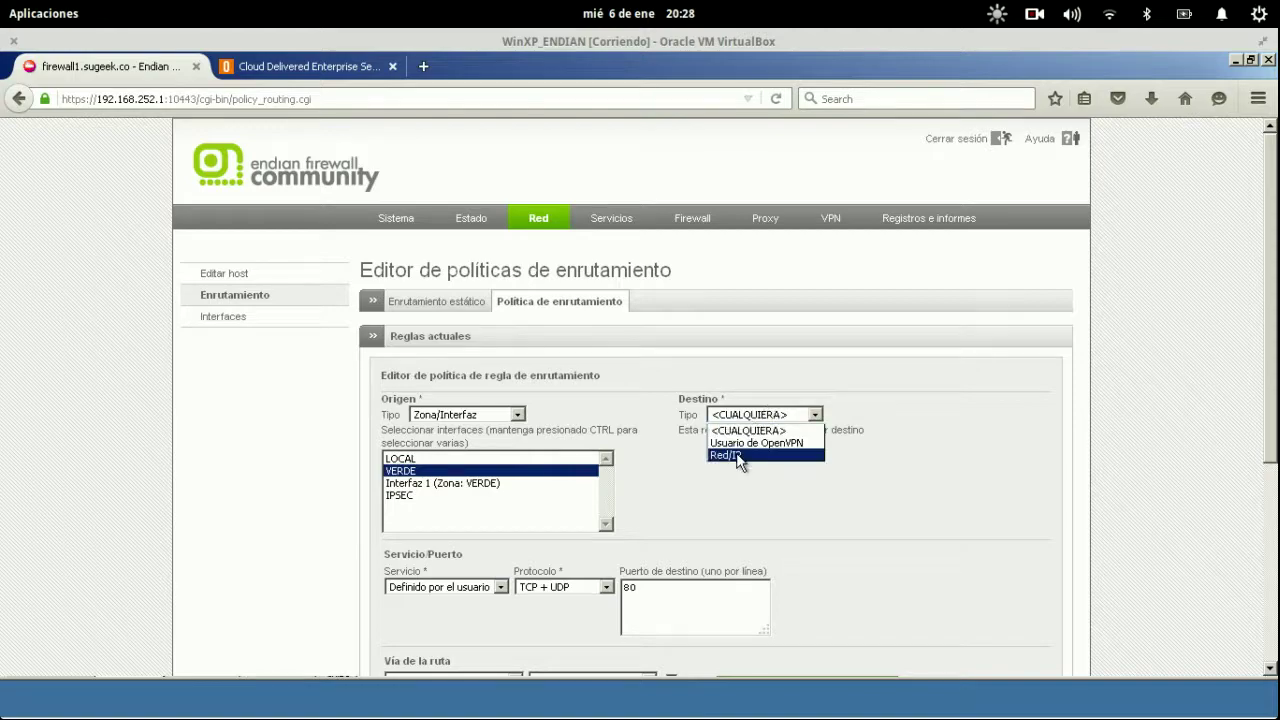
left_click(891, 410)
scroll(587, 439, "down", 5)
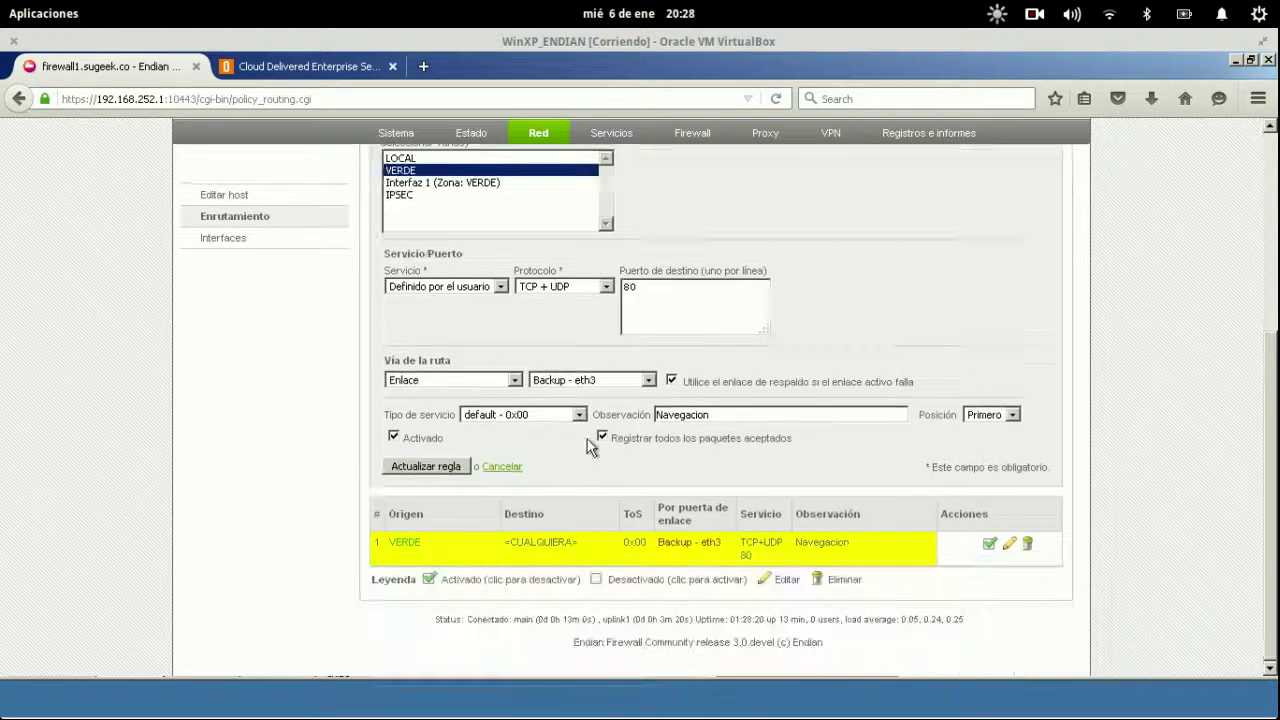
left_click(500, 467)
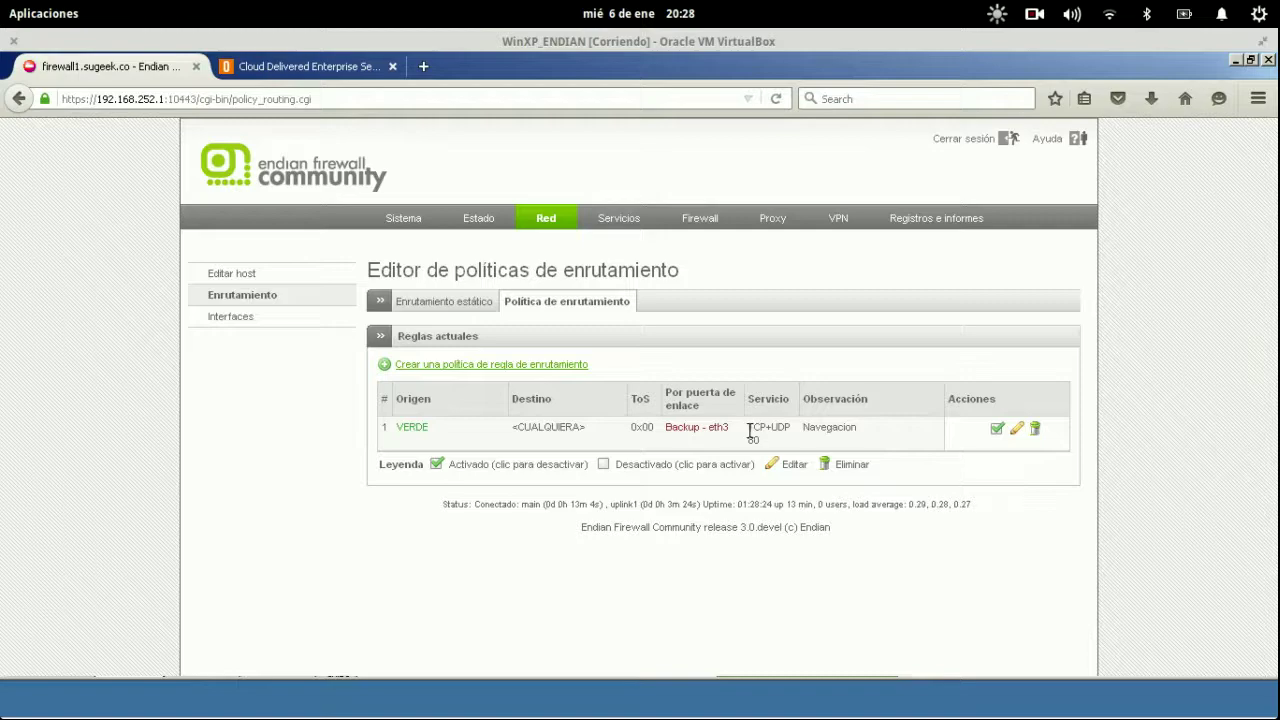
- Look over a blank policy rule form, cancel it and check the Navegacion rule's gateway
left_click(450, 366)
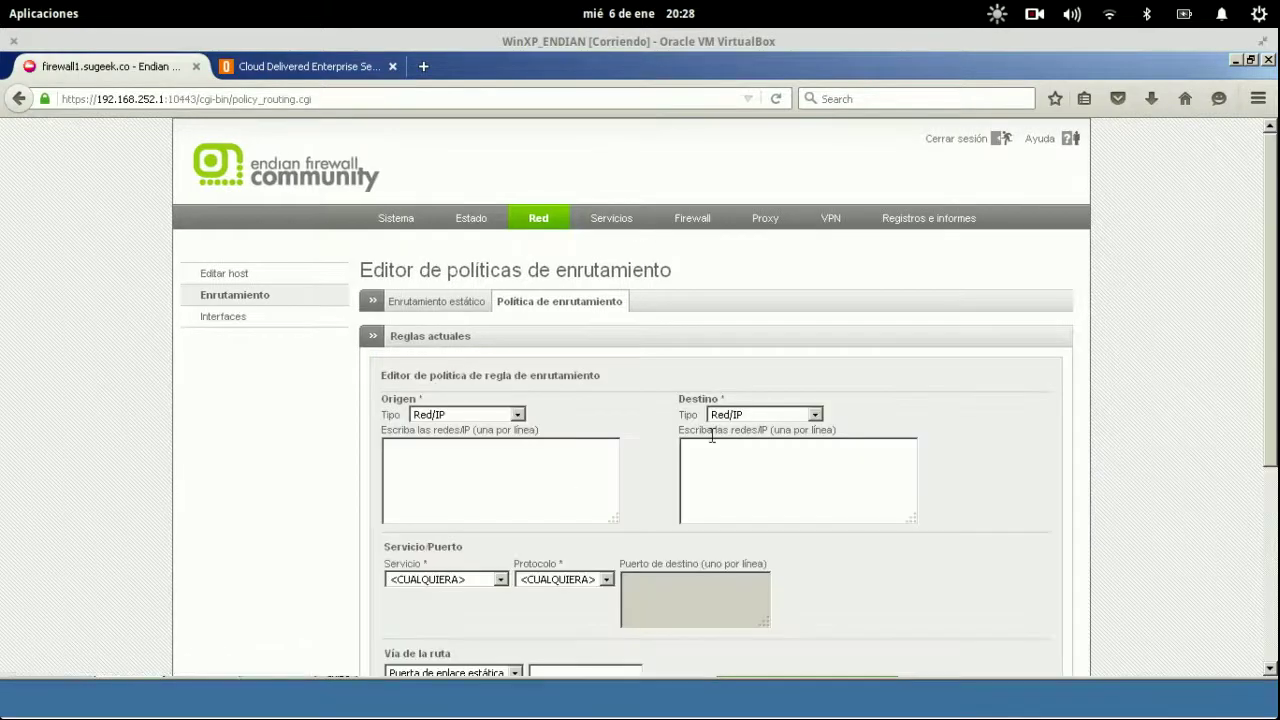
scroll(818, 487, "down", 5)
left_click(487, 467)
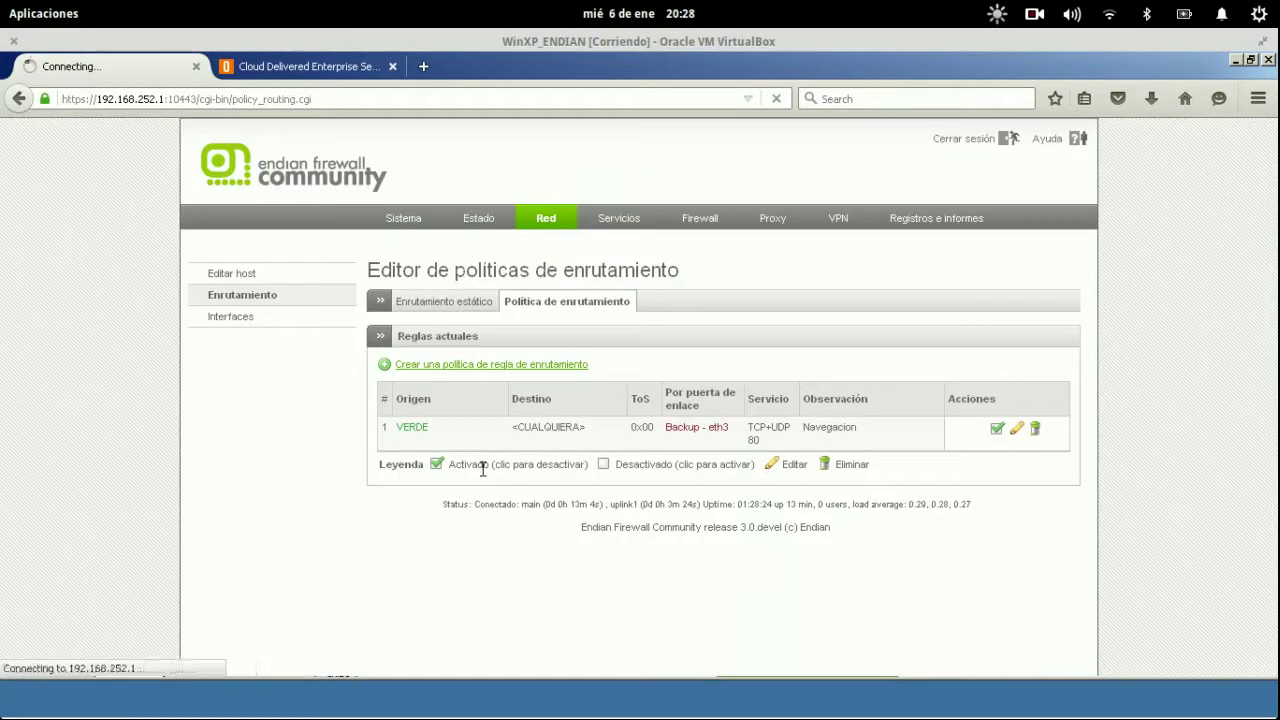
left_click_drag(668, 428, 726, 430)
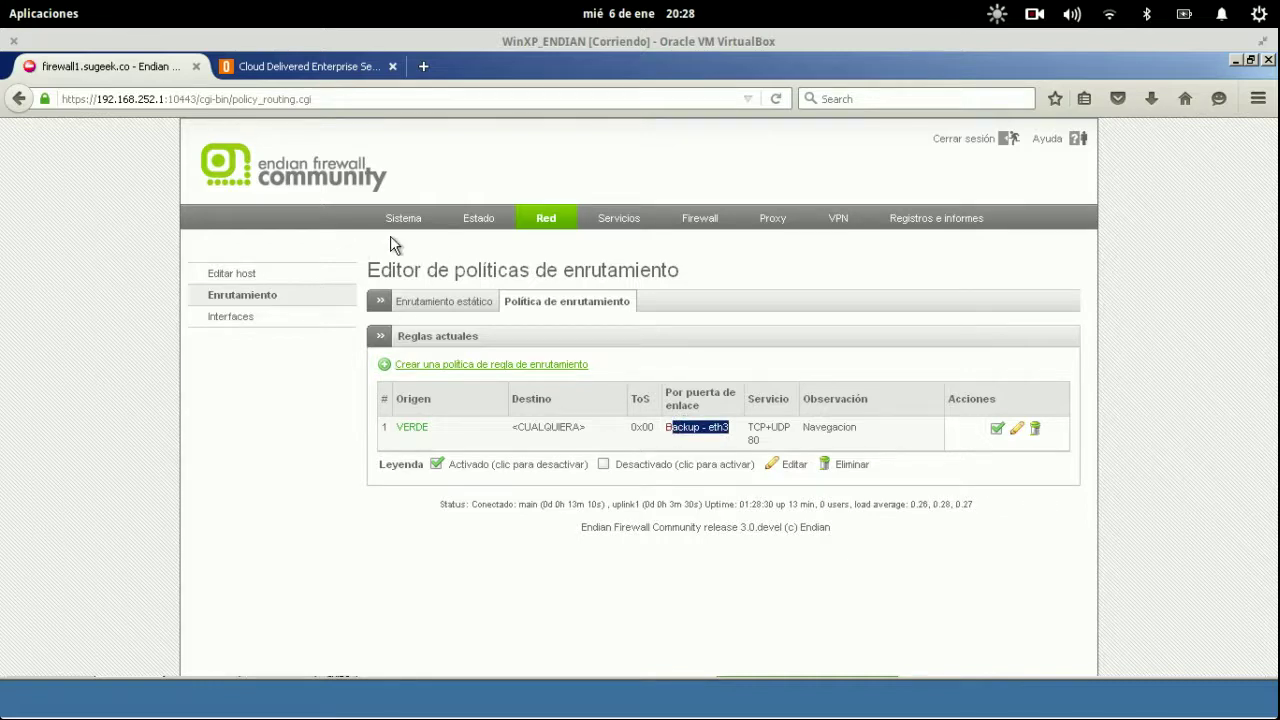
left_click(701, 412)
left_click(332, 68)
left_click(208, 98)
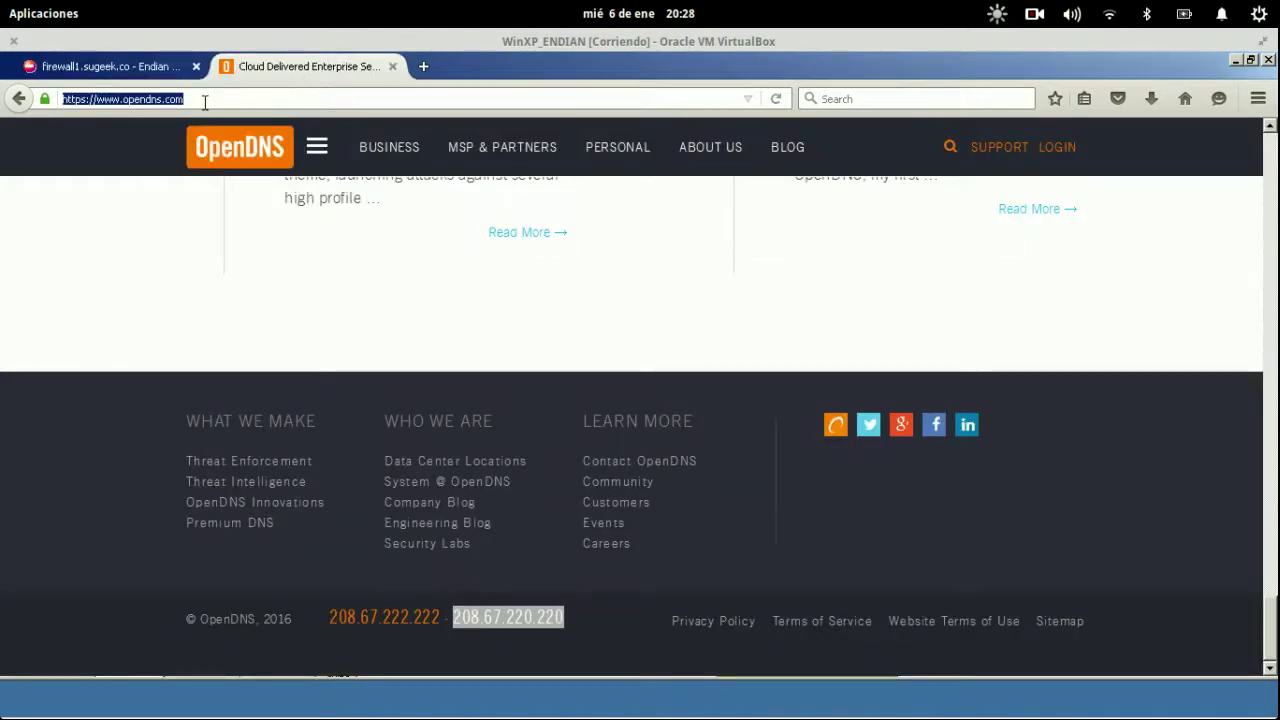
key("Return")
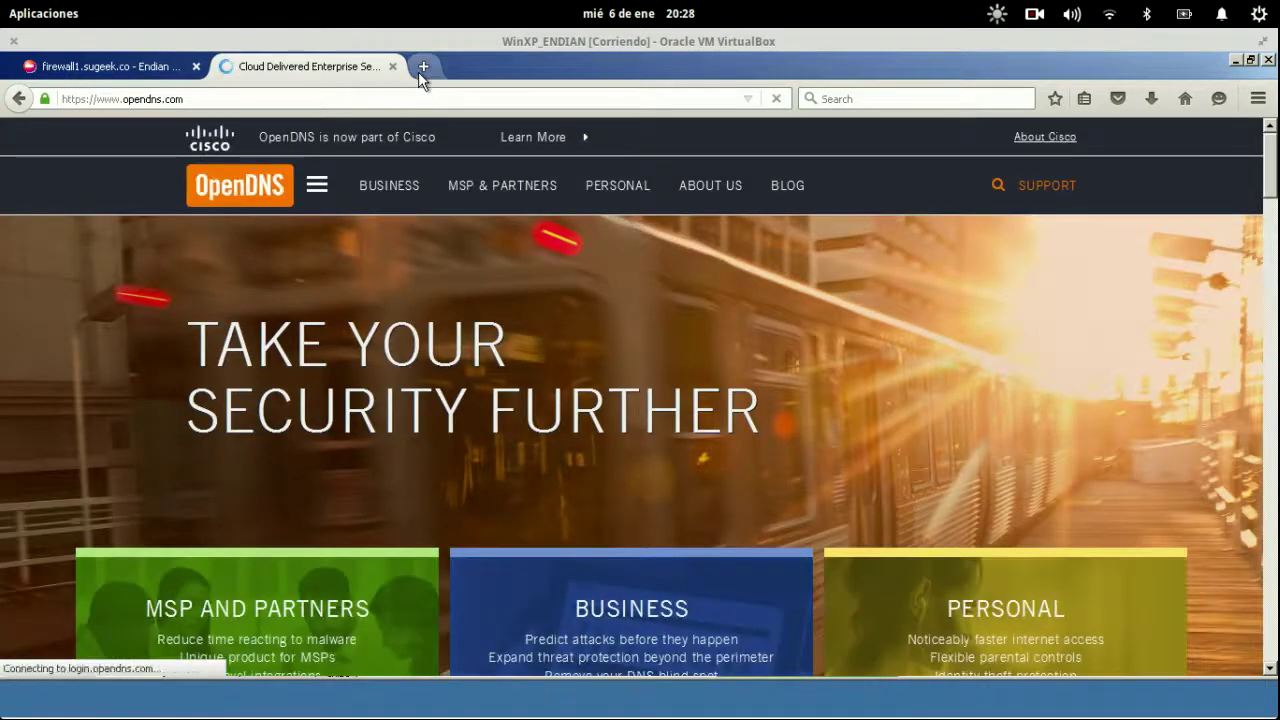
- Open cualesmiip.com in a new tab to check the public IP address in use
left_click(418, 71)
type("cualesmiip.com")
key("Return")
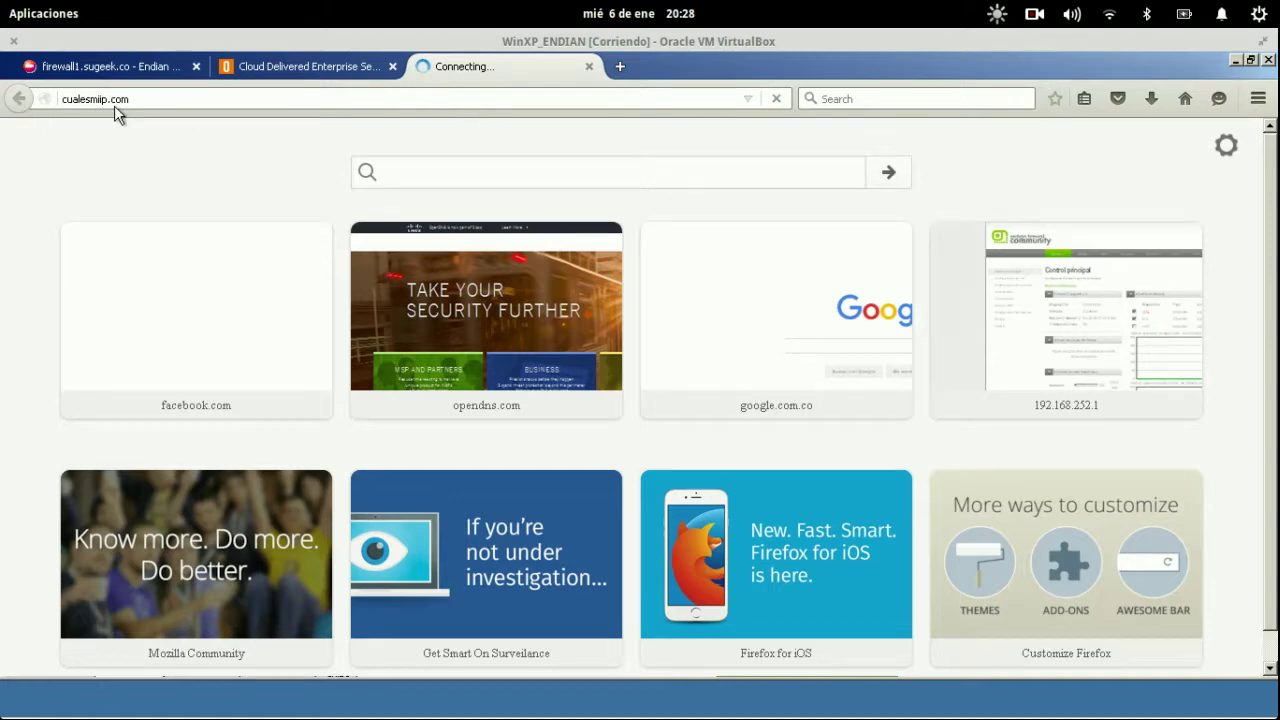
left_click_drag(153, 100, 55, 99)
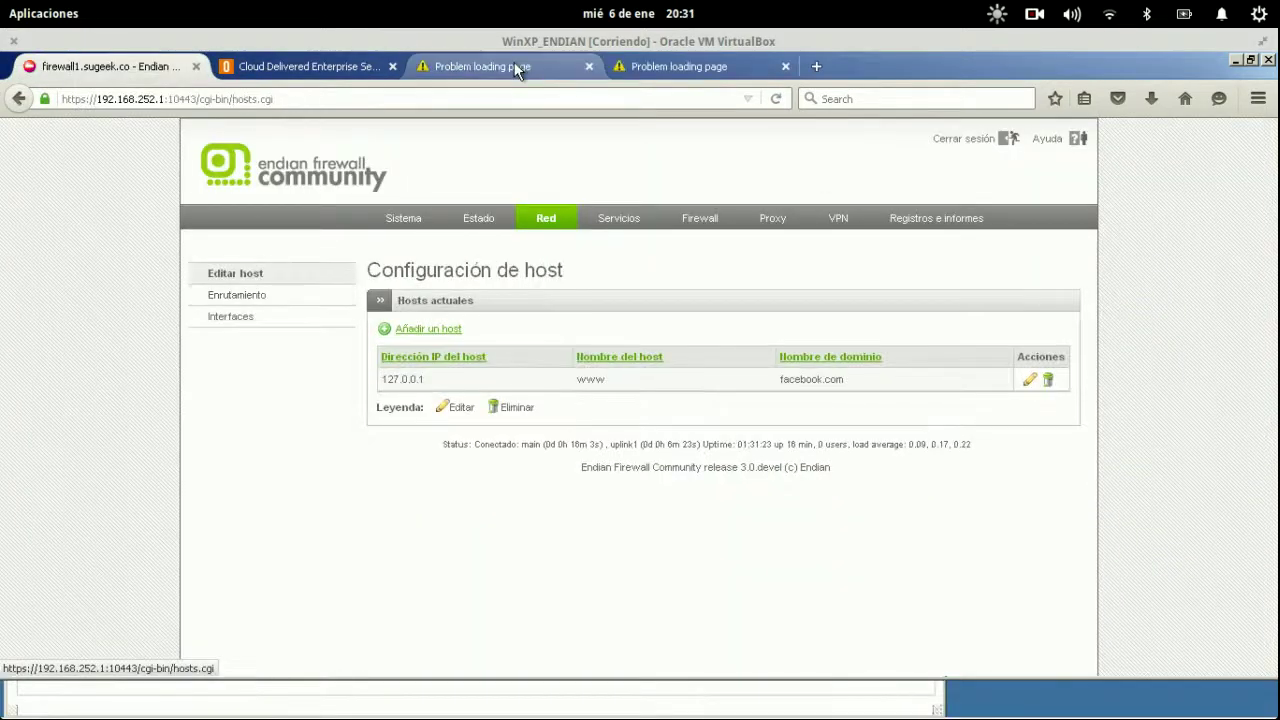
left_click(460, 65)
left_click(457, 97)
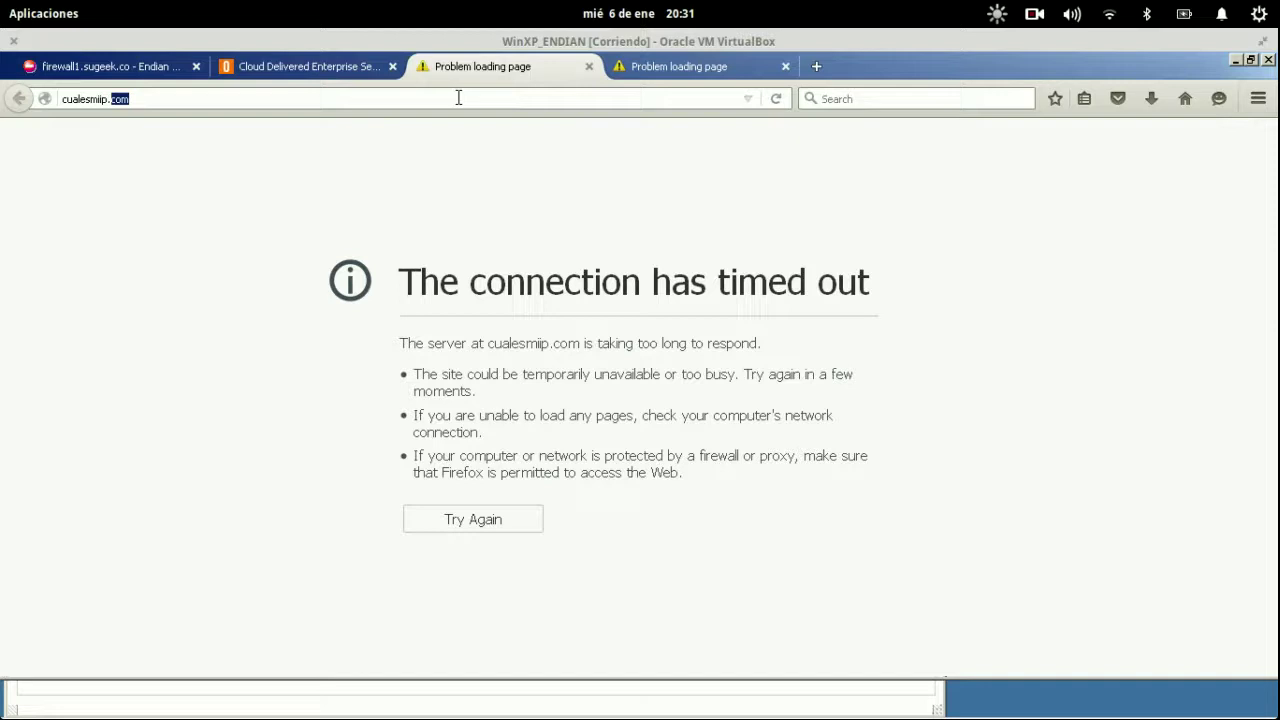
type("https://facebook.com/")
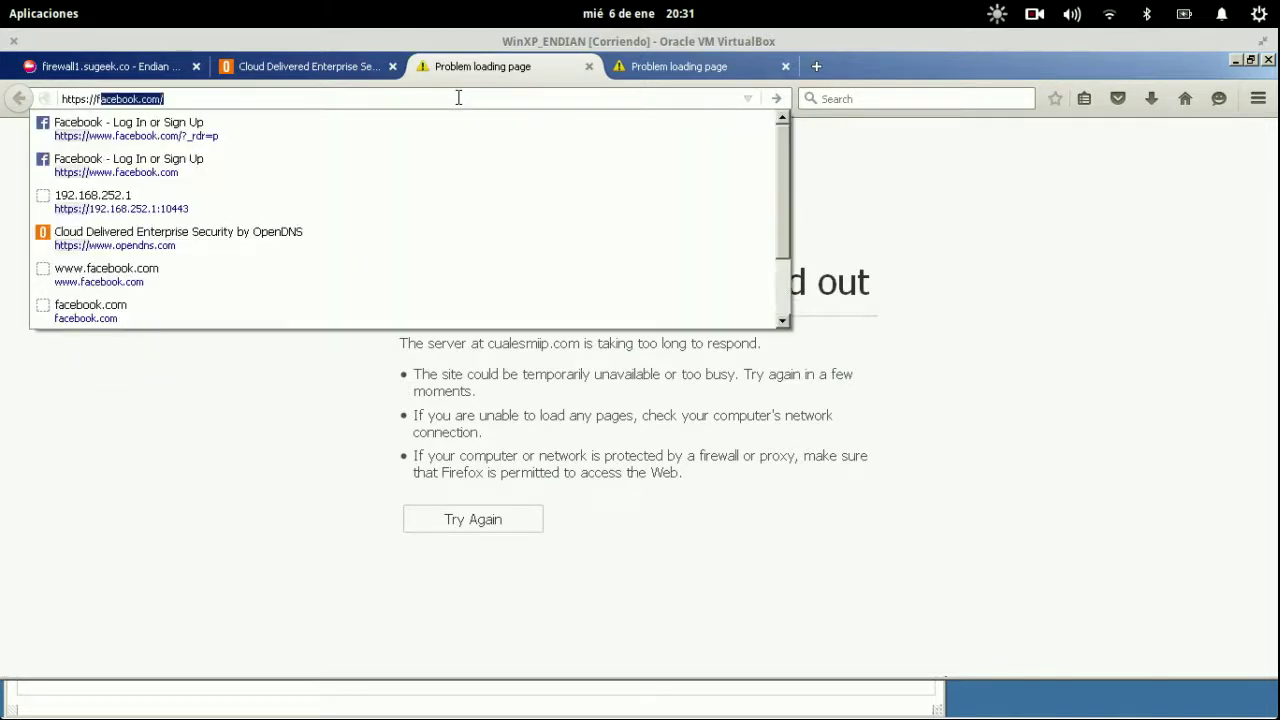
key("Return")
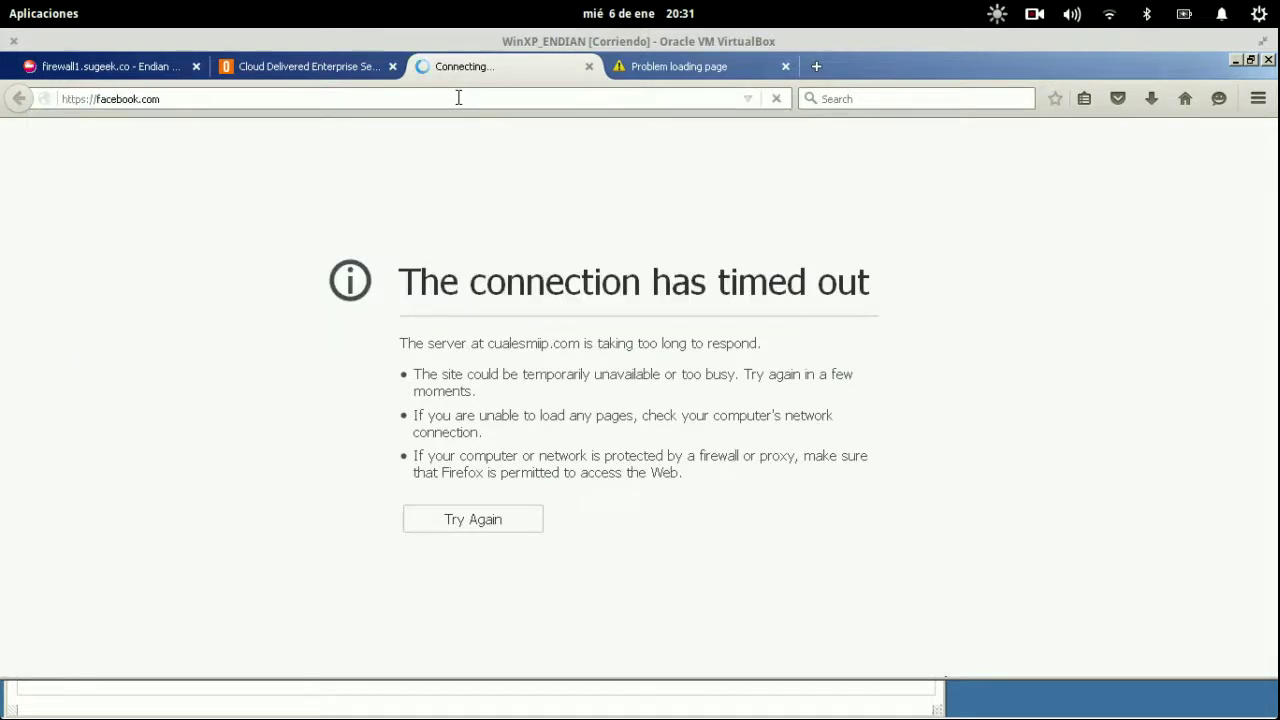
left_click(688, 56)
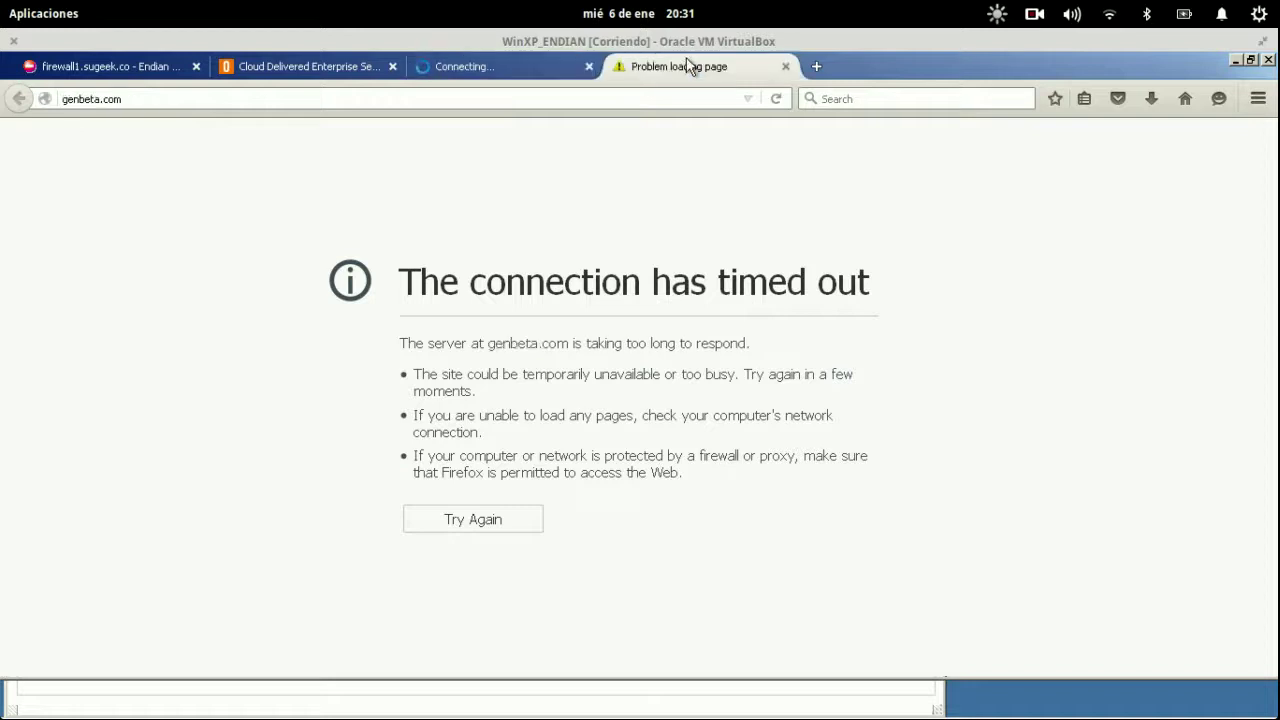
left_click(474, 99)
type("h")
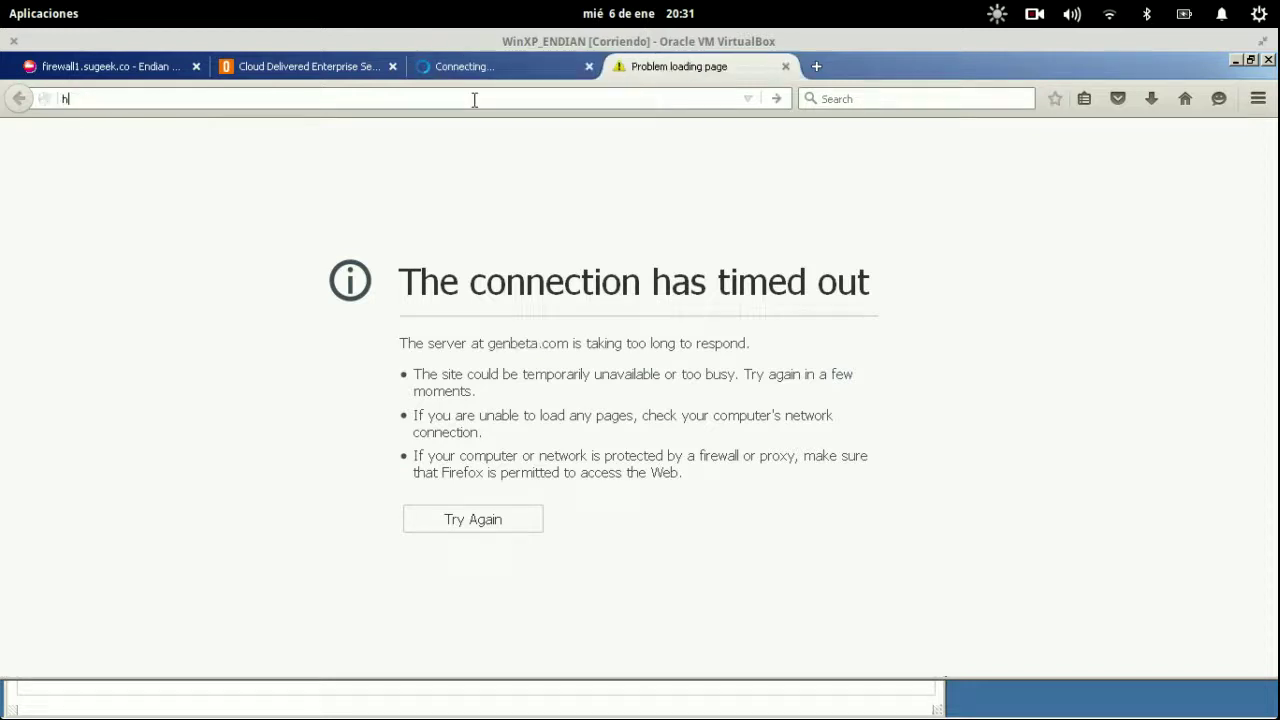
type("ttps://go")
type("oogle.com.co/")
key("Return")
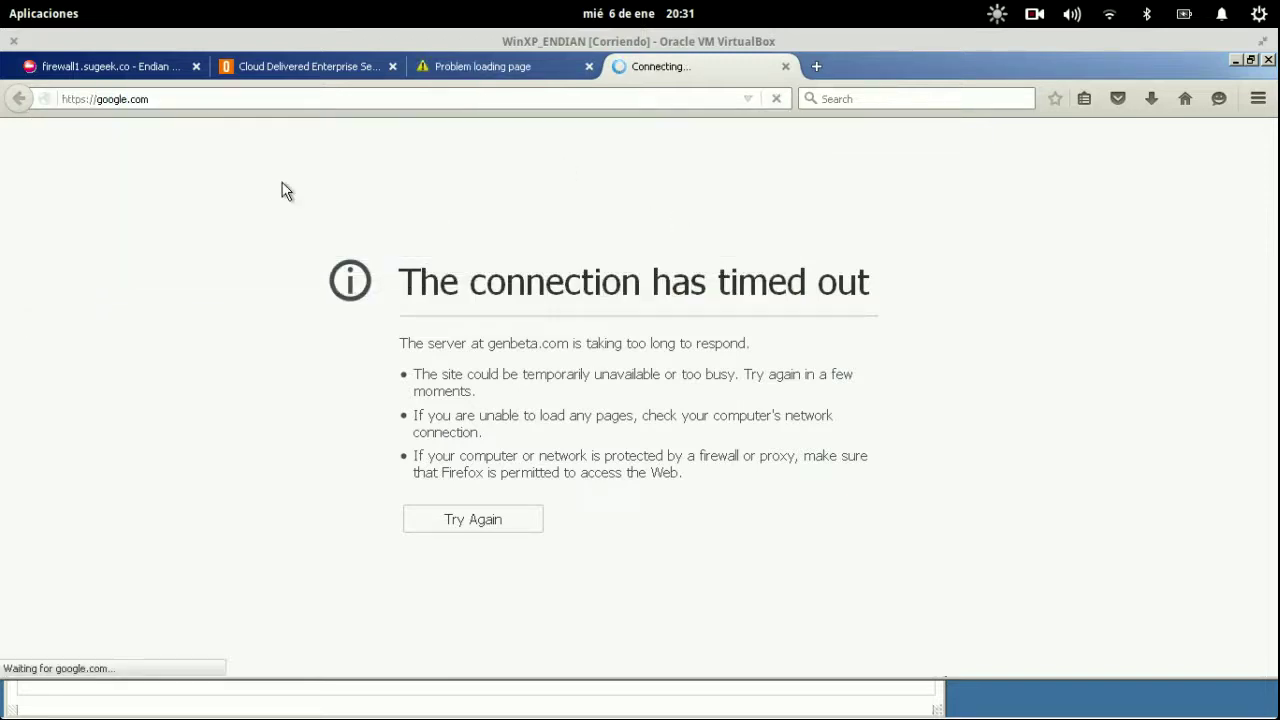
- Return to the firewall administration page and review the policy routing rules and the current Internet uplinks
left_click(157, 62)
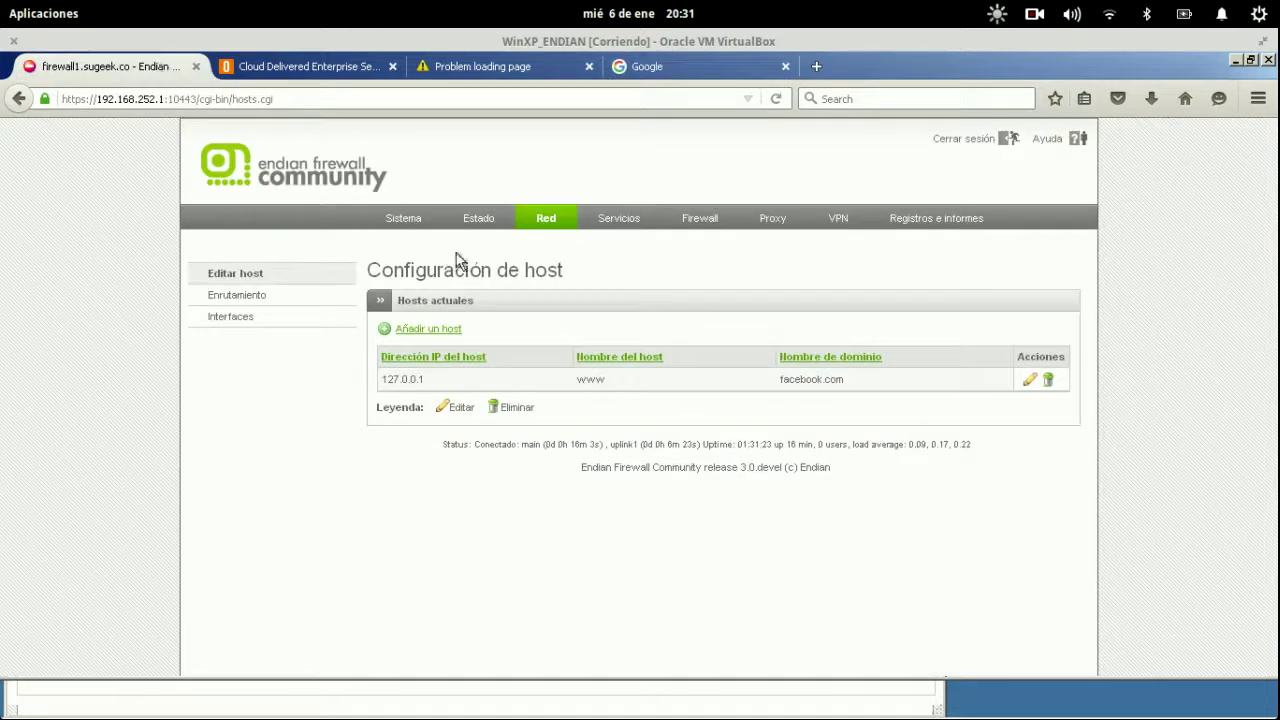
left_click(248, 296)
left_click(598, 303)
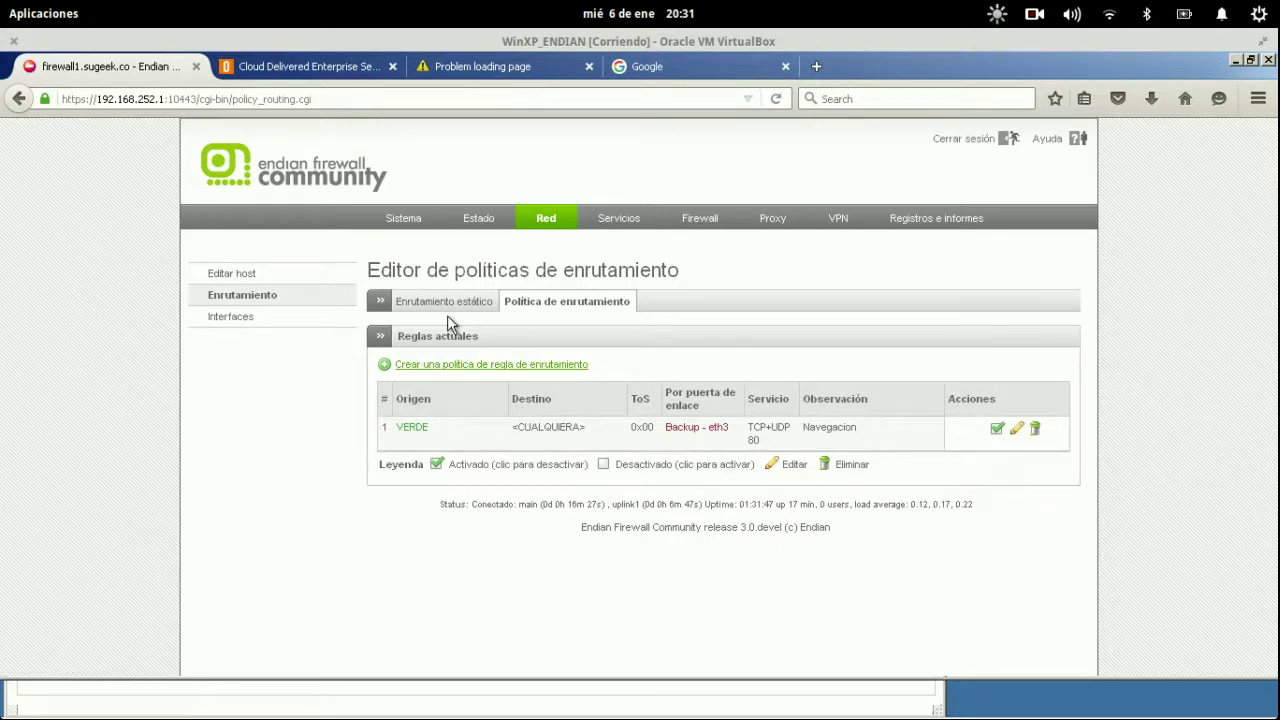
left_click(294, 320)
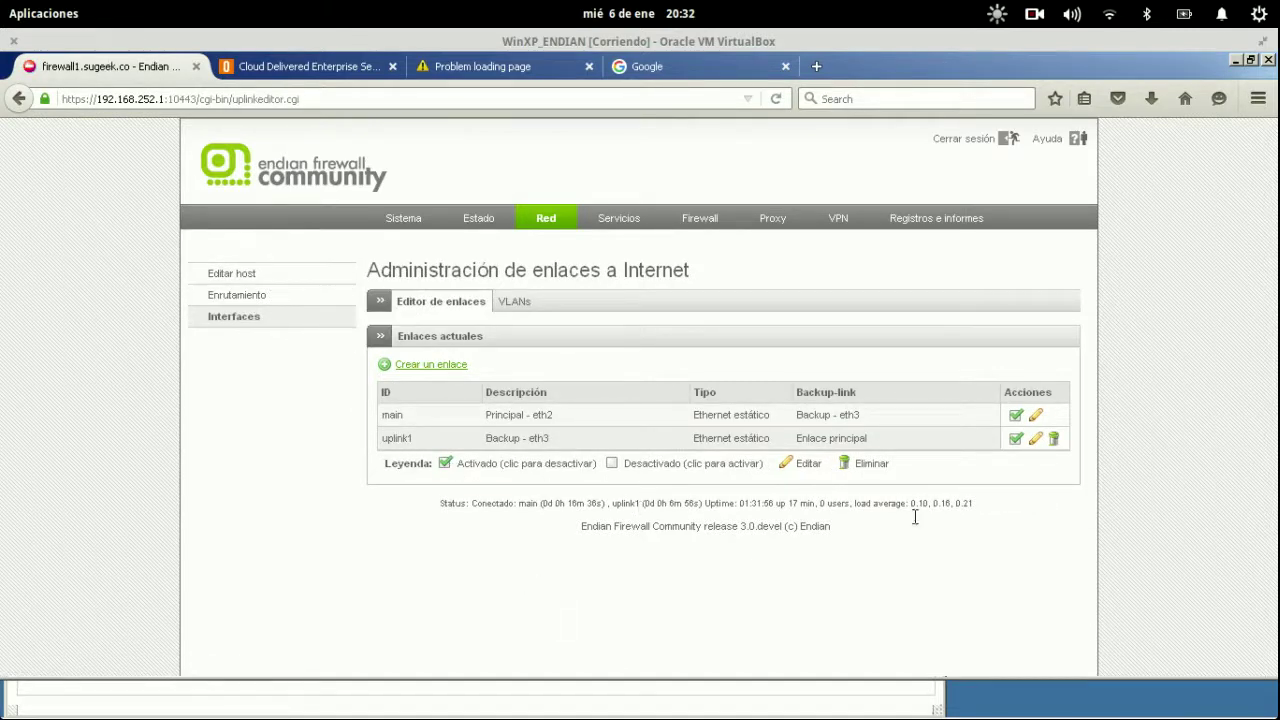
- Examine the interface, VLAN ID and zone options of the new VLAN form and cancel it
left_click(519, 300)
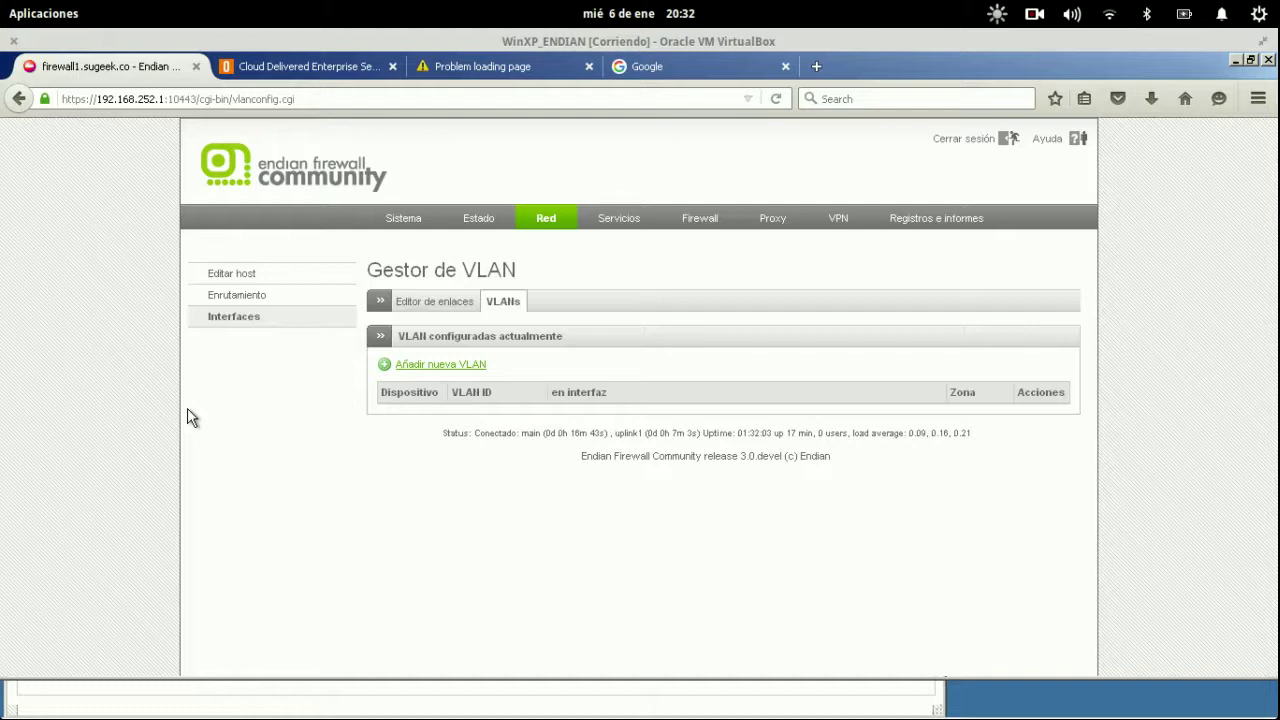
left_click(481, 367)
left_click(511, 405)
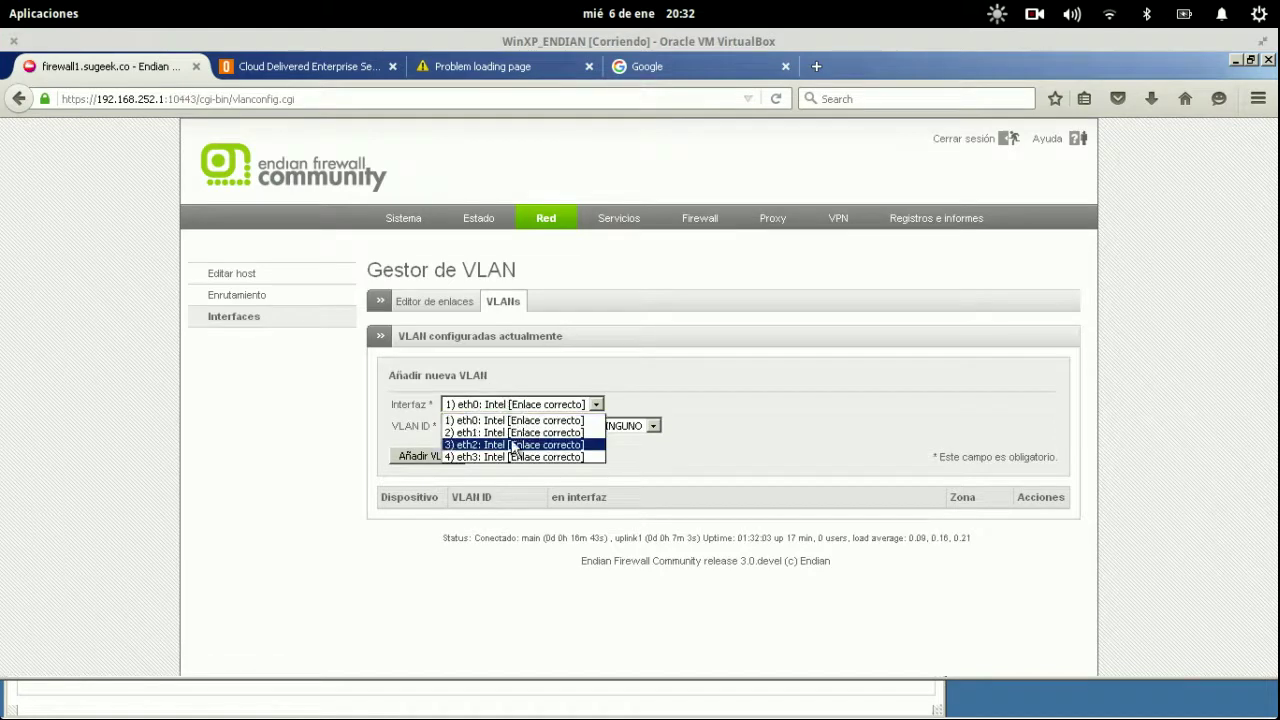
left_click(516, 420)
left_click(525, 425)
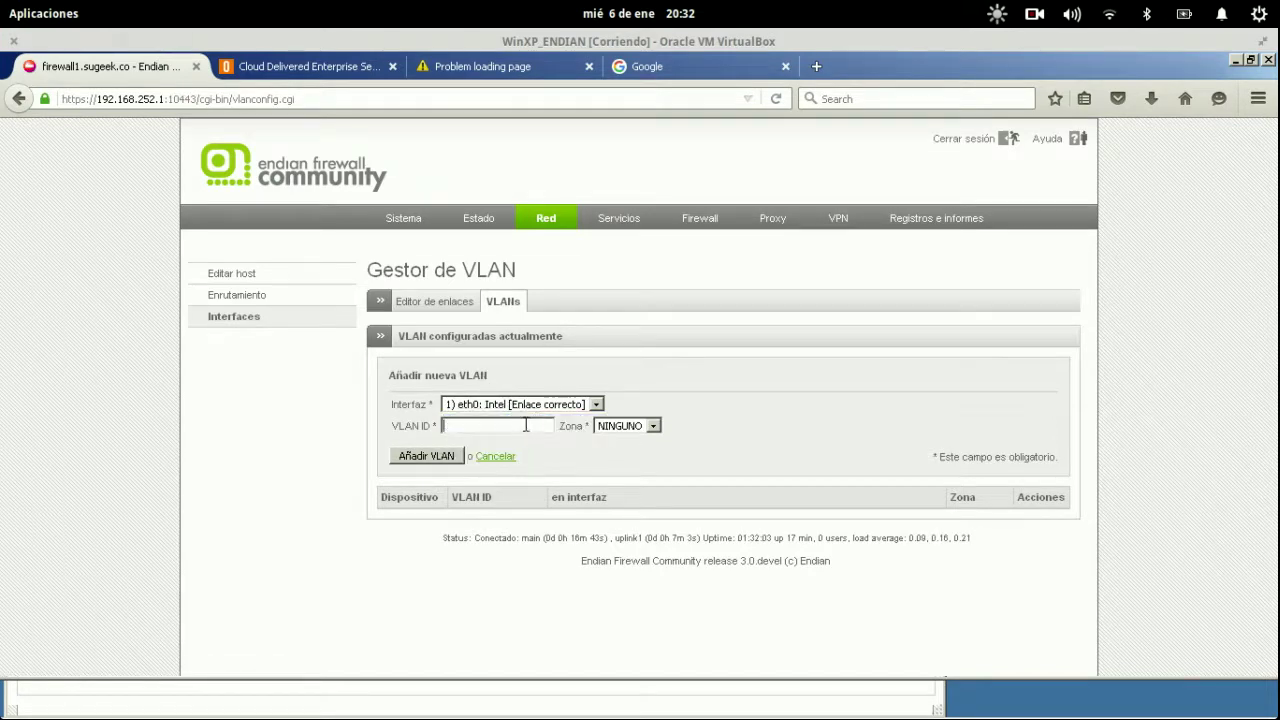
left_click(628, 426)
left_click(628, 455)
left_click(530, 425)
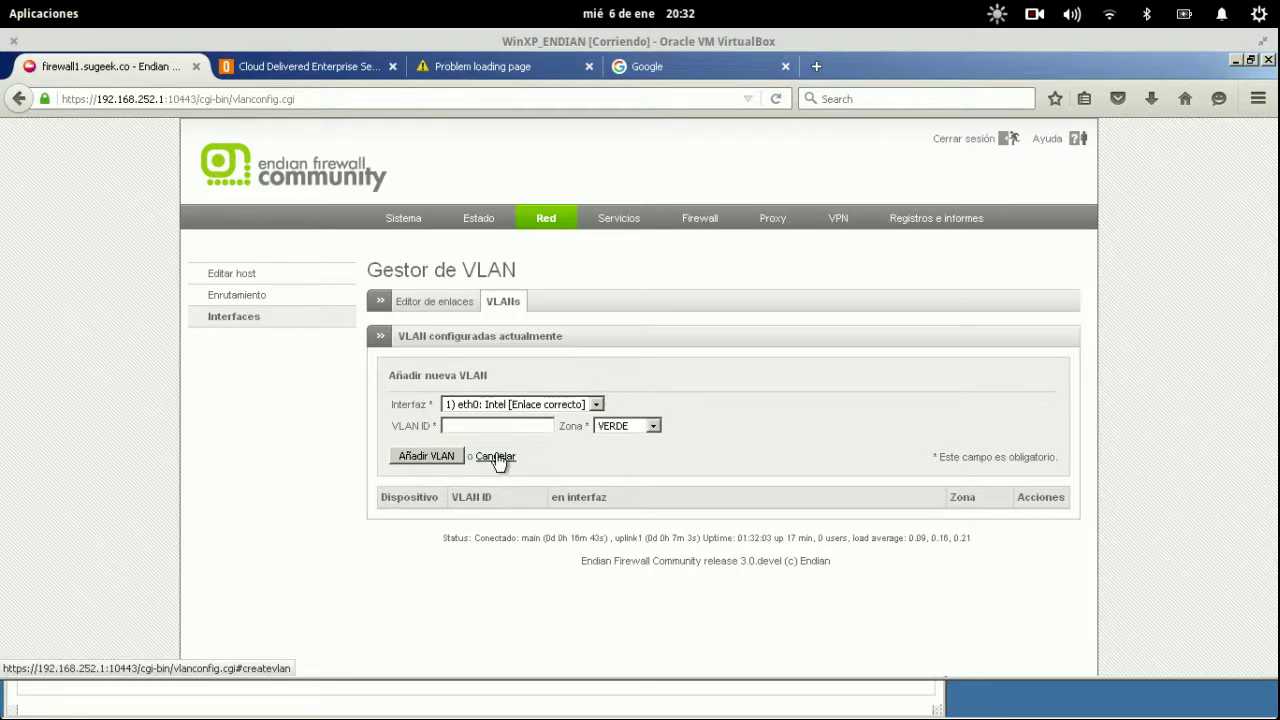
left_click(495, 457)
key("super")
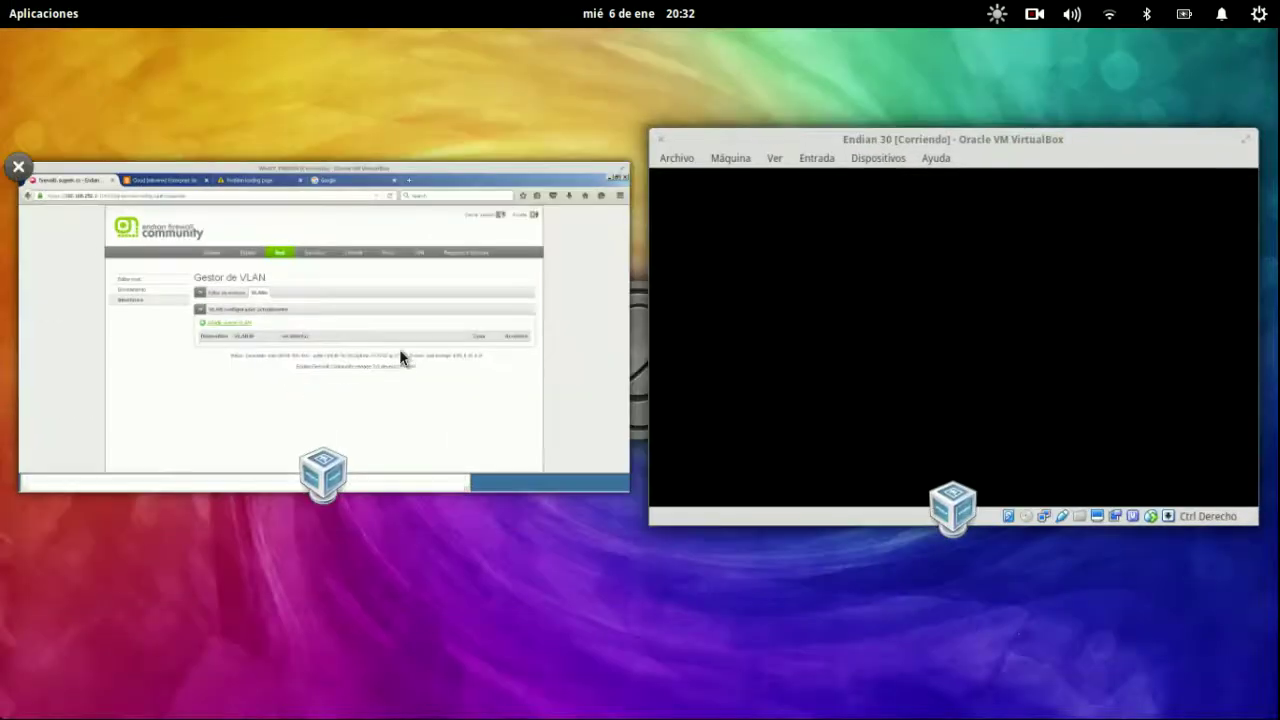
left_click(399, 349)
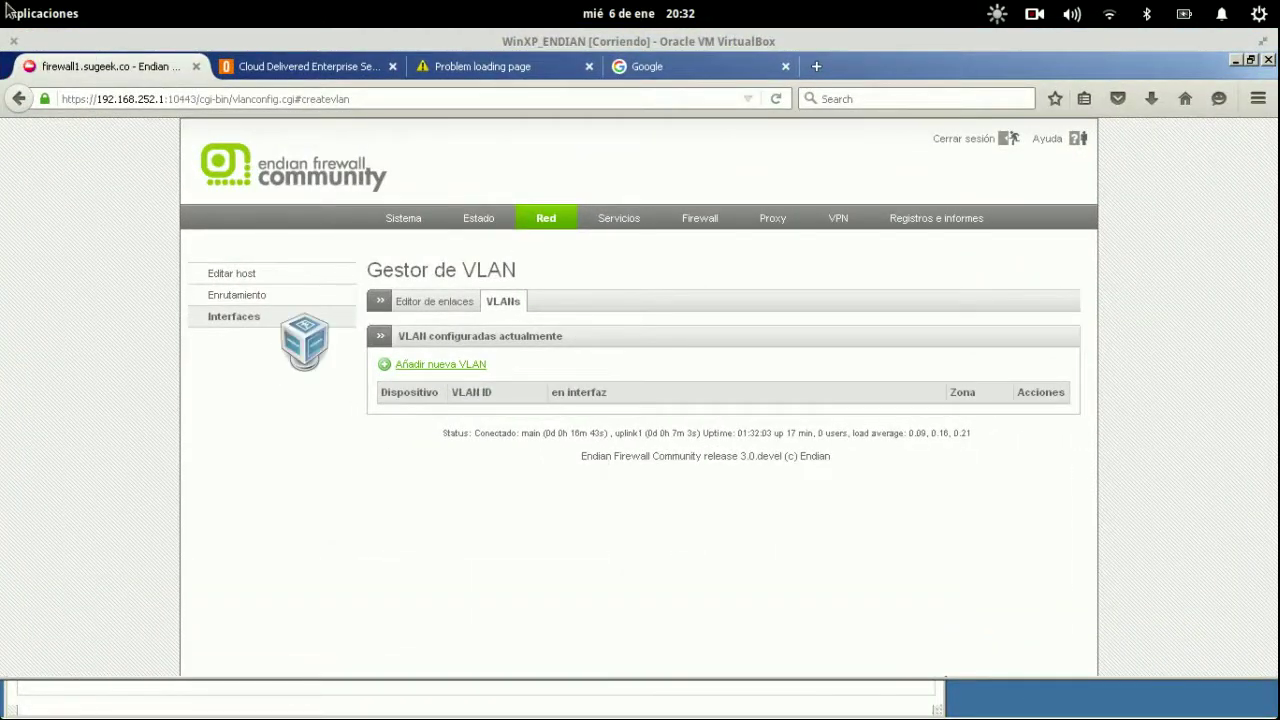
mouse_move(5, 5)
left_click(440, 355)
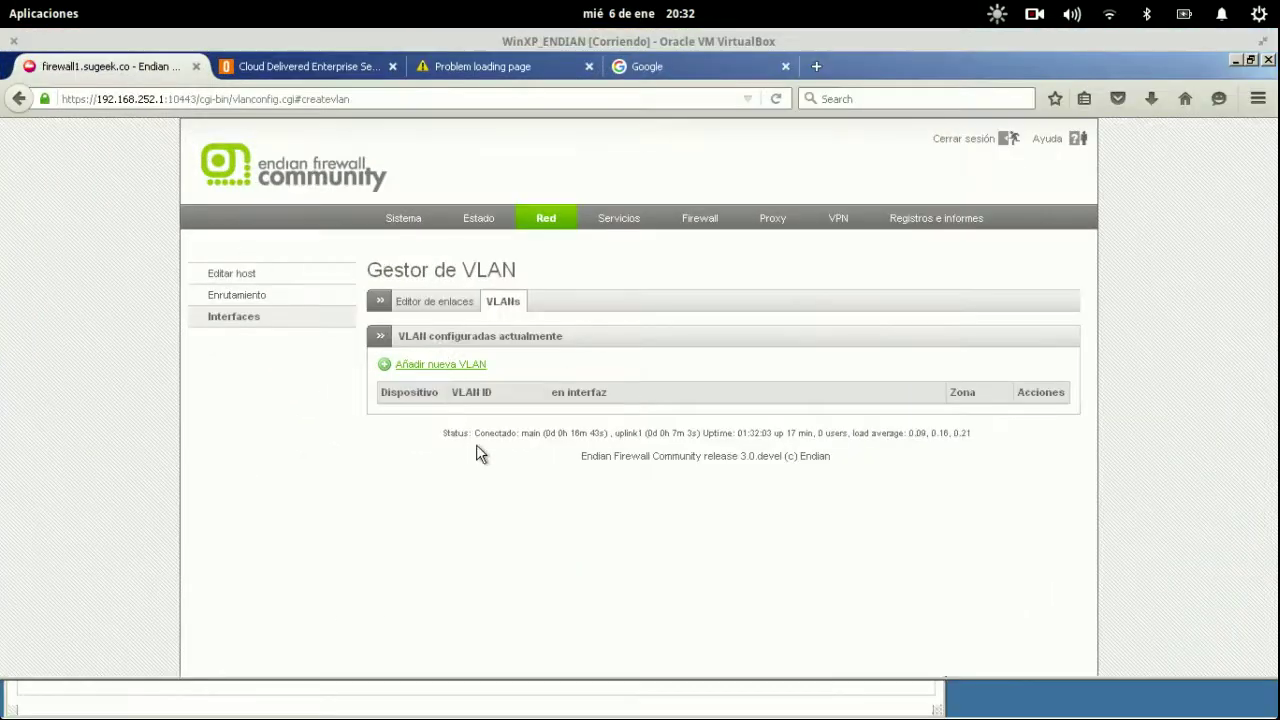
- Switch to the Chromium window with the other Endian firewall and look through its policy routing rules
mouse_move(568, 714)
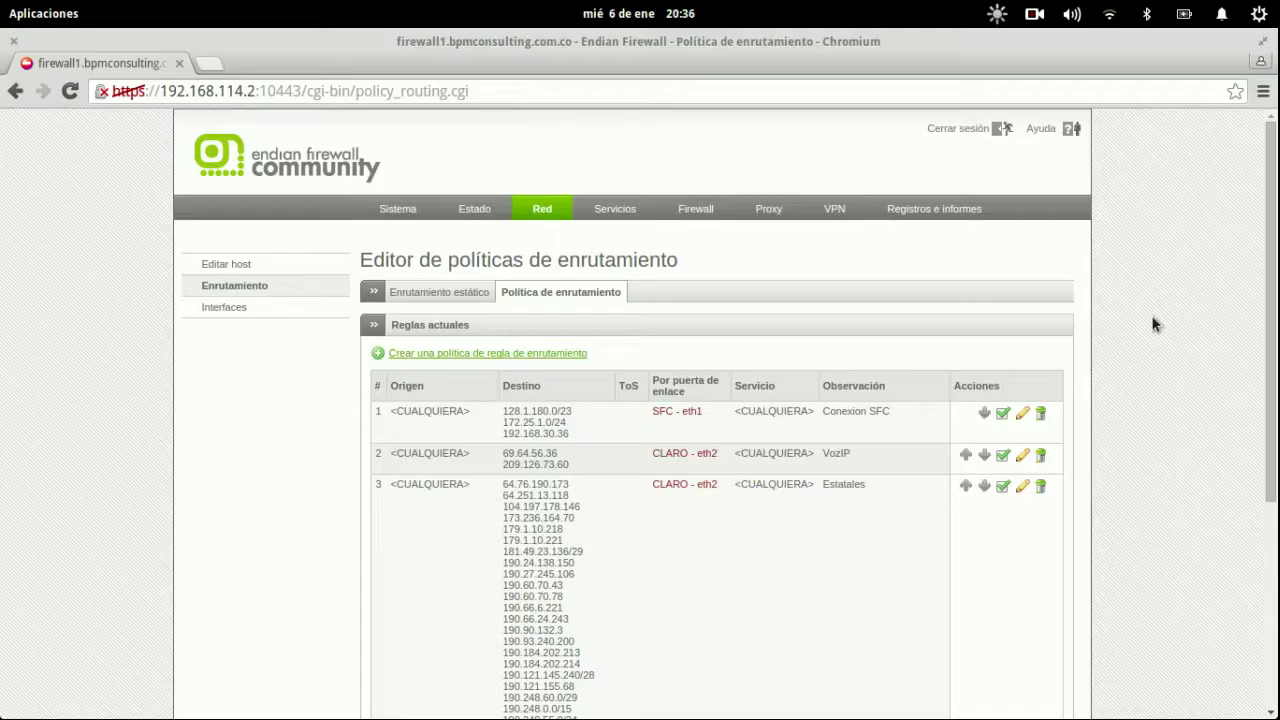
scroll(1152, 323, "down", 2)
scroll(1152, 323, "down", 2)
scroll(1152, 323, "up", 3)
scroll(1152, 323, "down", 1)
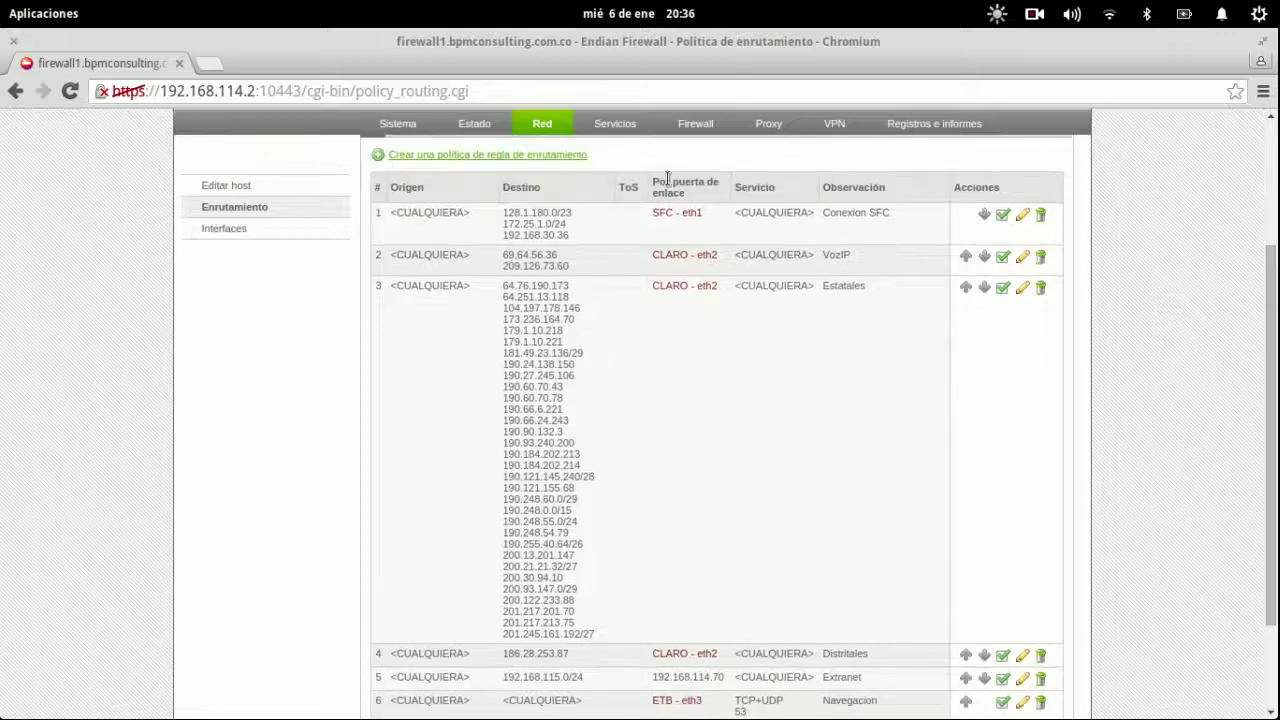
scroll(515, 293, "up", 2)
scroll(515, 293, "down", 1)
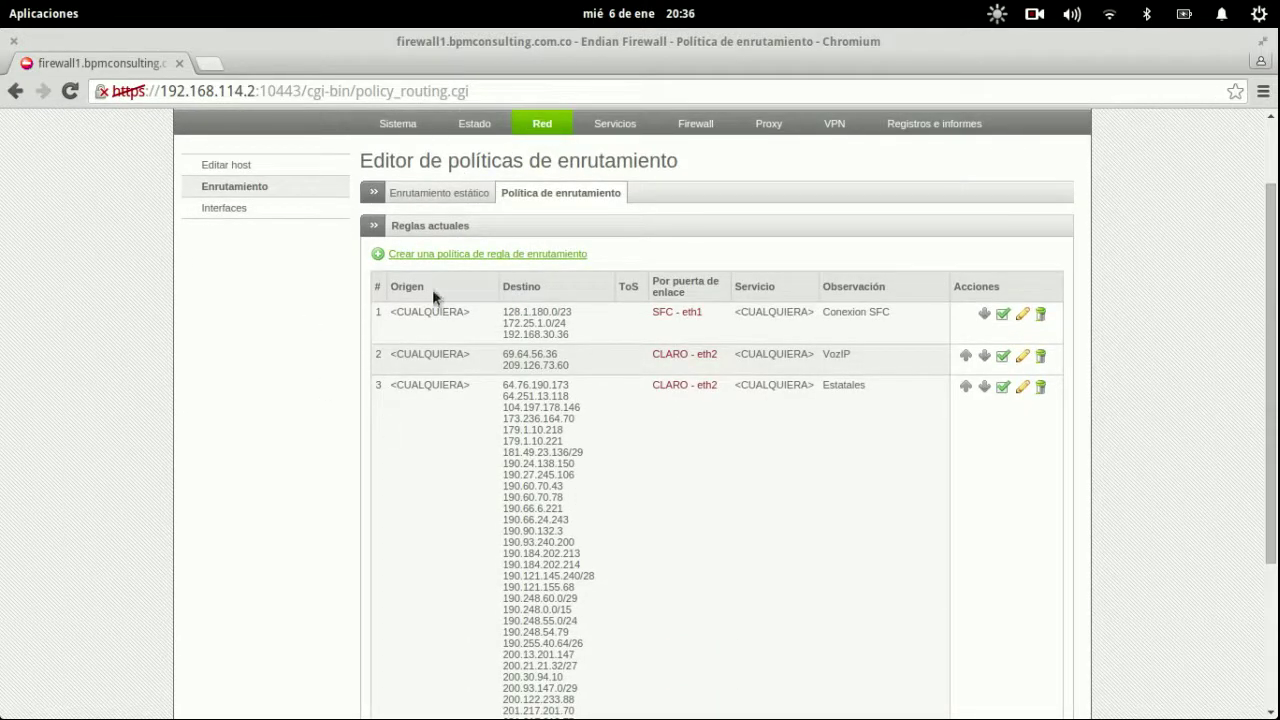
- Examine the destinations, gateways and services of the Conexion SFC and VozIP rules
left_click_drag(395, 313, 566, 335)
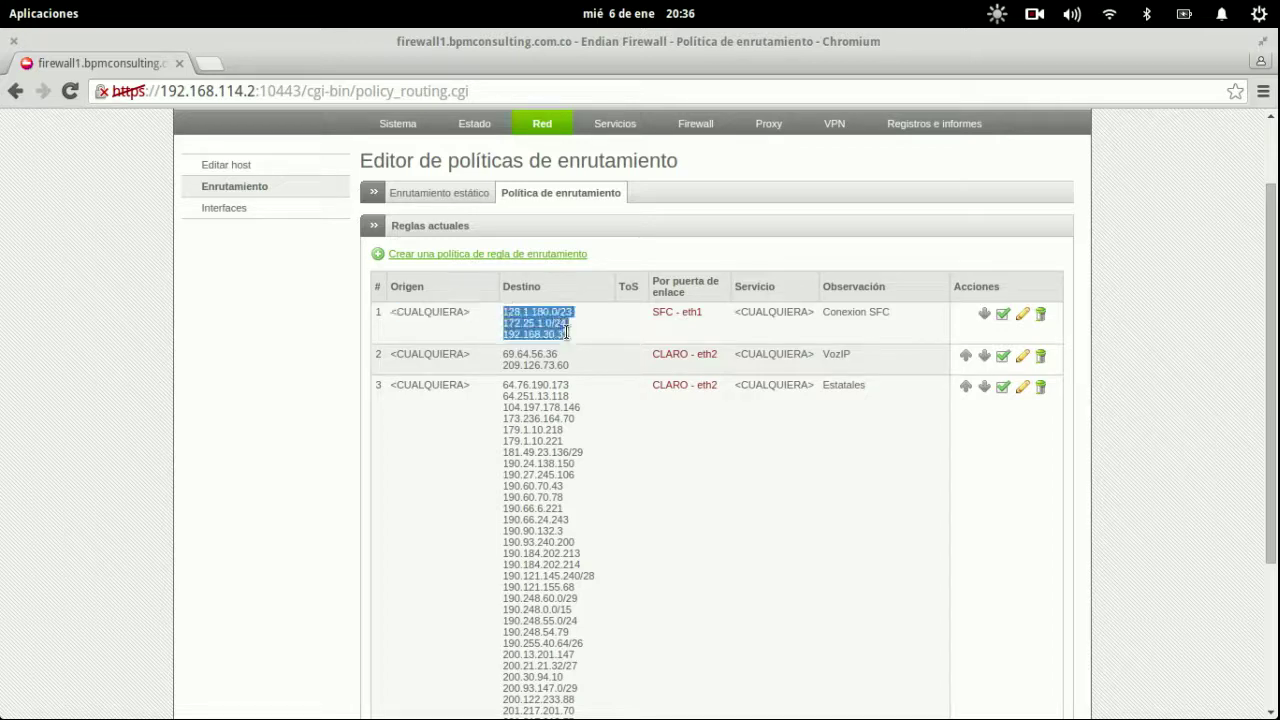
left_click_drag(651, 312, 710, 313)
left_click(752, 311)
double_click(752, 311)
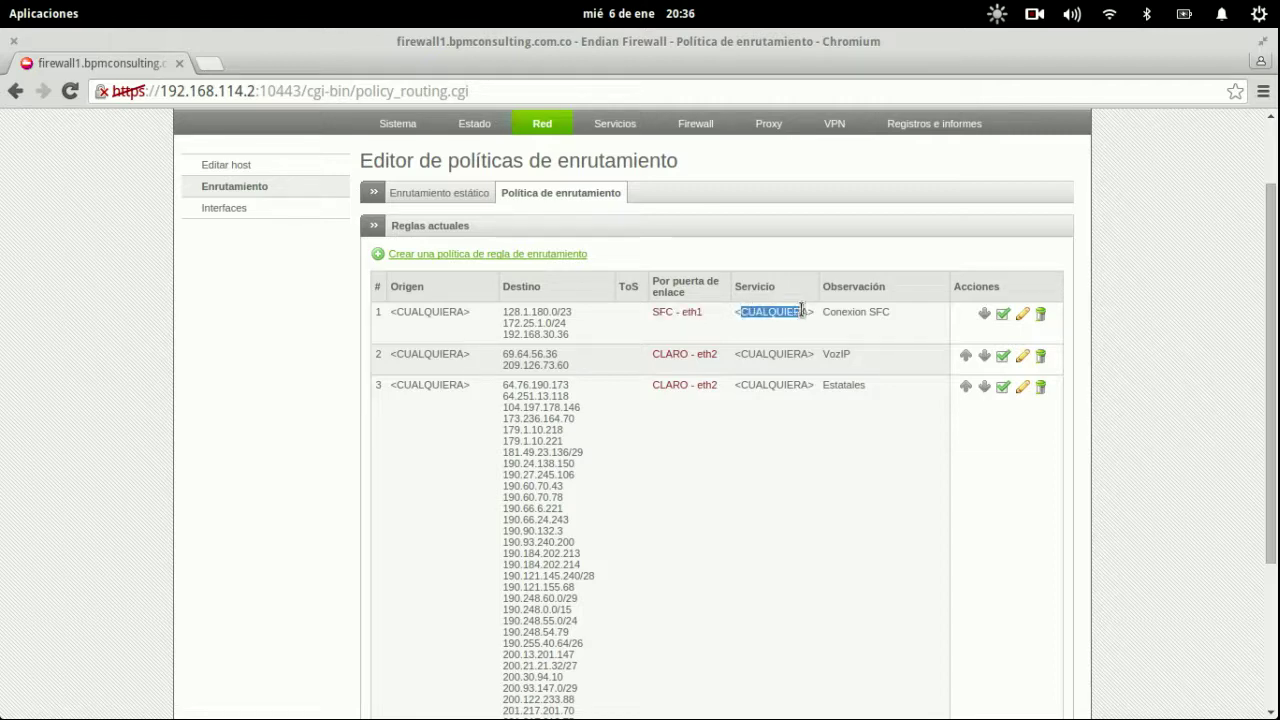
left_click(505, 354)
left_click_drag(505, 354, 576, 368)
left_click_drag(658, 350, 732, 350)
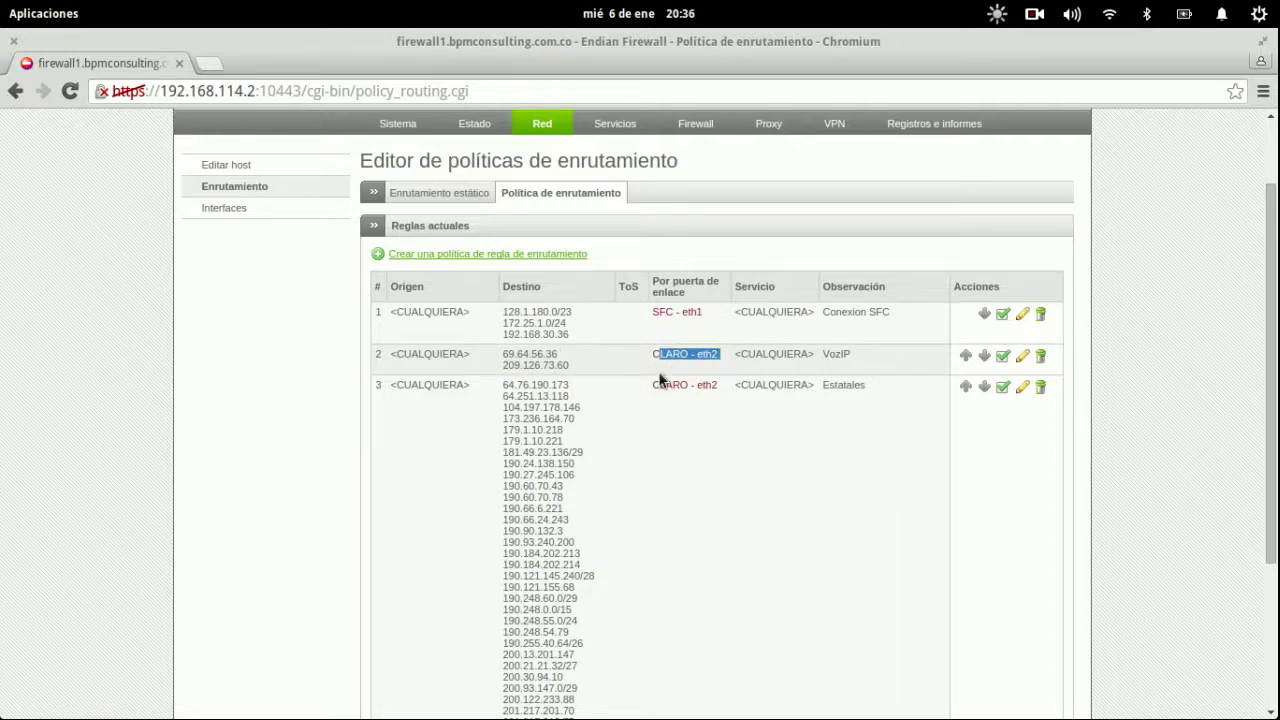
- Examine the destinations and gateways of the Estatales, Distritales and Extranet rules
scroll(660, 380, "down", 1)
left_click_drag(497, 341, 606, 684)
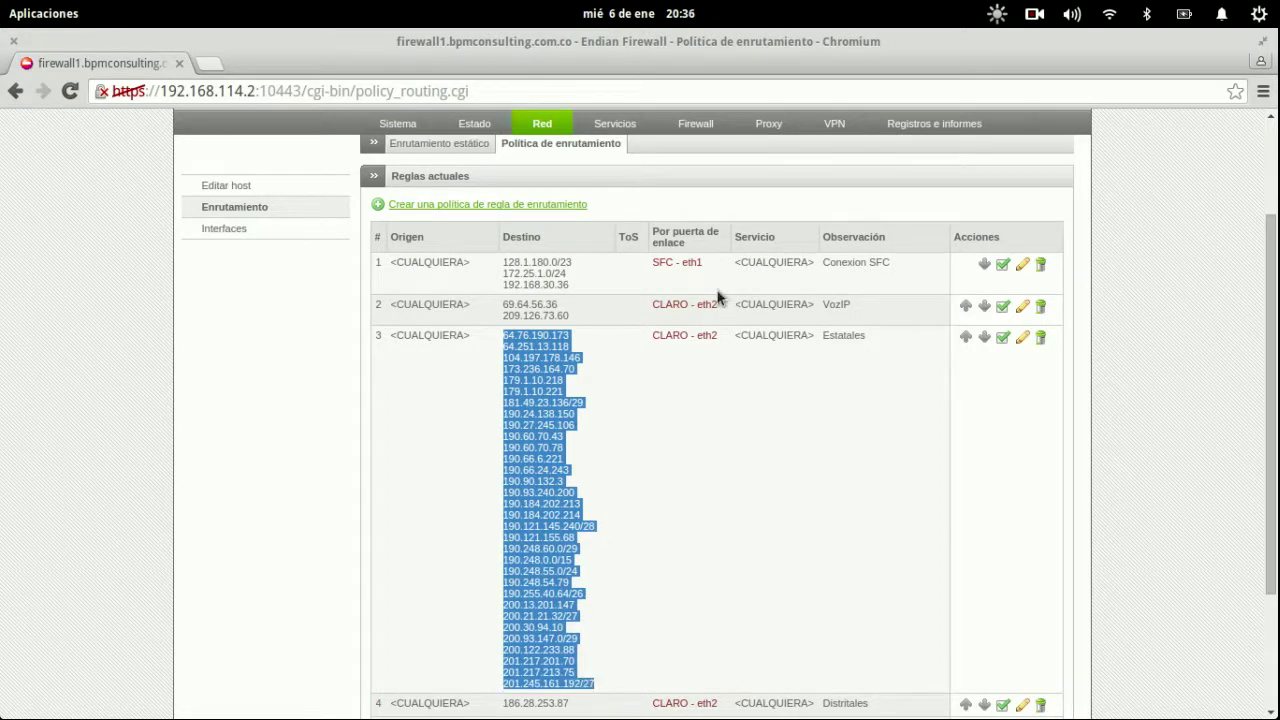
left_click_drag(658, 334, 746, 334)
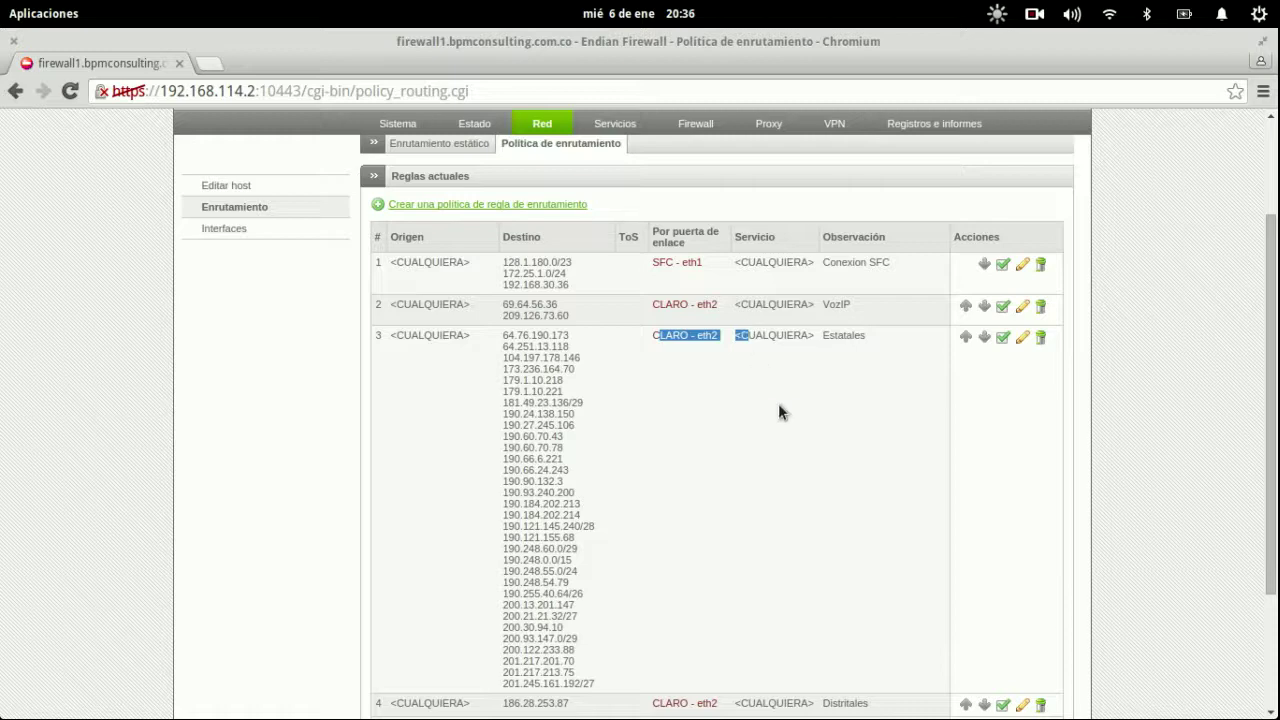
scroll(778, 403, "down", 3)
left_click_drag(513, 558, 568, 557)
left_click_drag(664, 556, 697, 560)
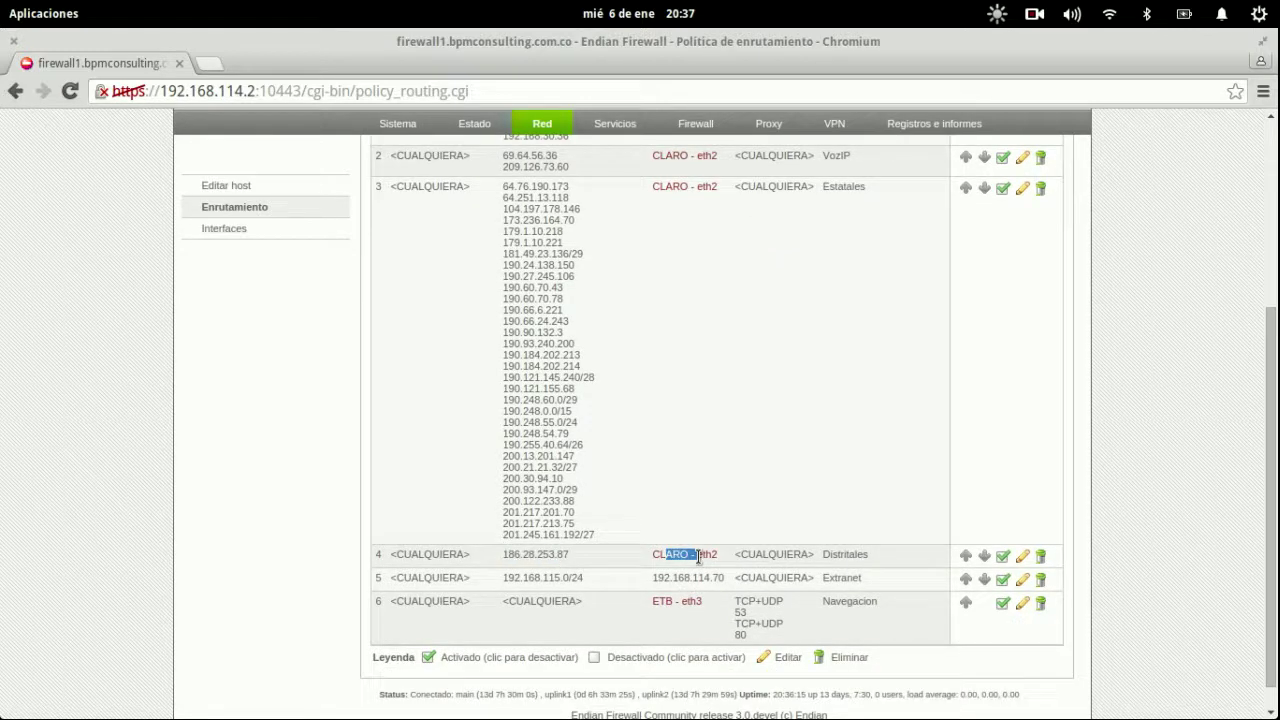
left_click_drag(503, 577, 735, 582)
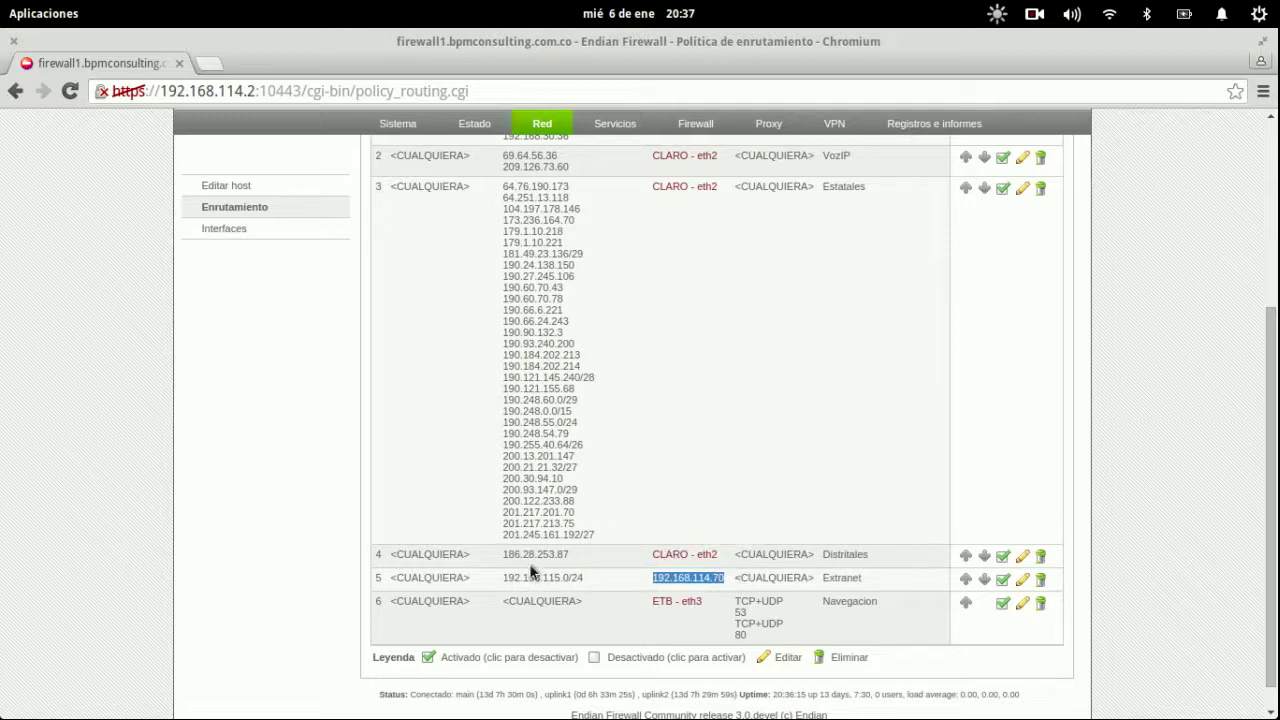
- Examine the Navegacion rule's source, destination, gateway and service ports, comparing it with the rules above it
left_click(420, 600)
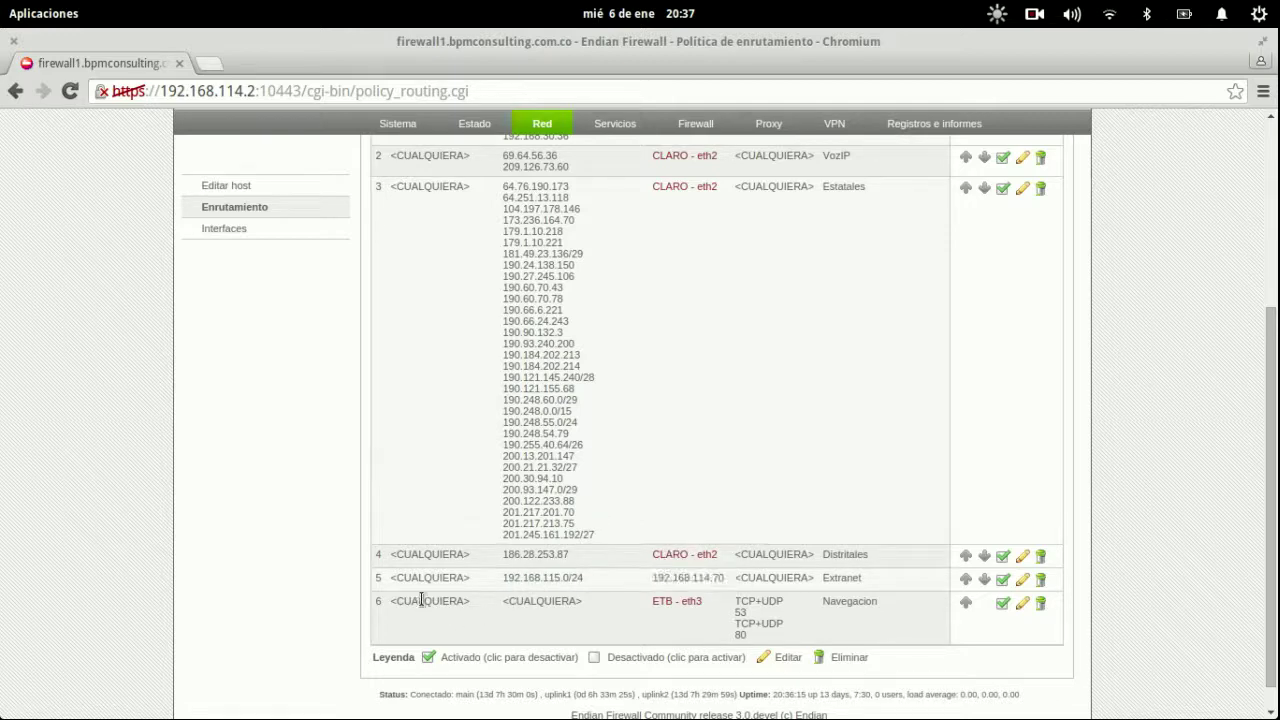
scroll(519, 562, "up", 1)
left_click_drag(549, 676, 543, 656)
scroll(542, 655, "up", 3)
scroll(646, 605, "down", 4)
left_click_drag(653, 600, 703, 602)
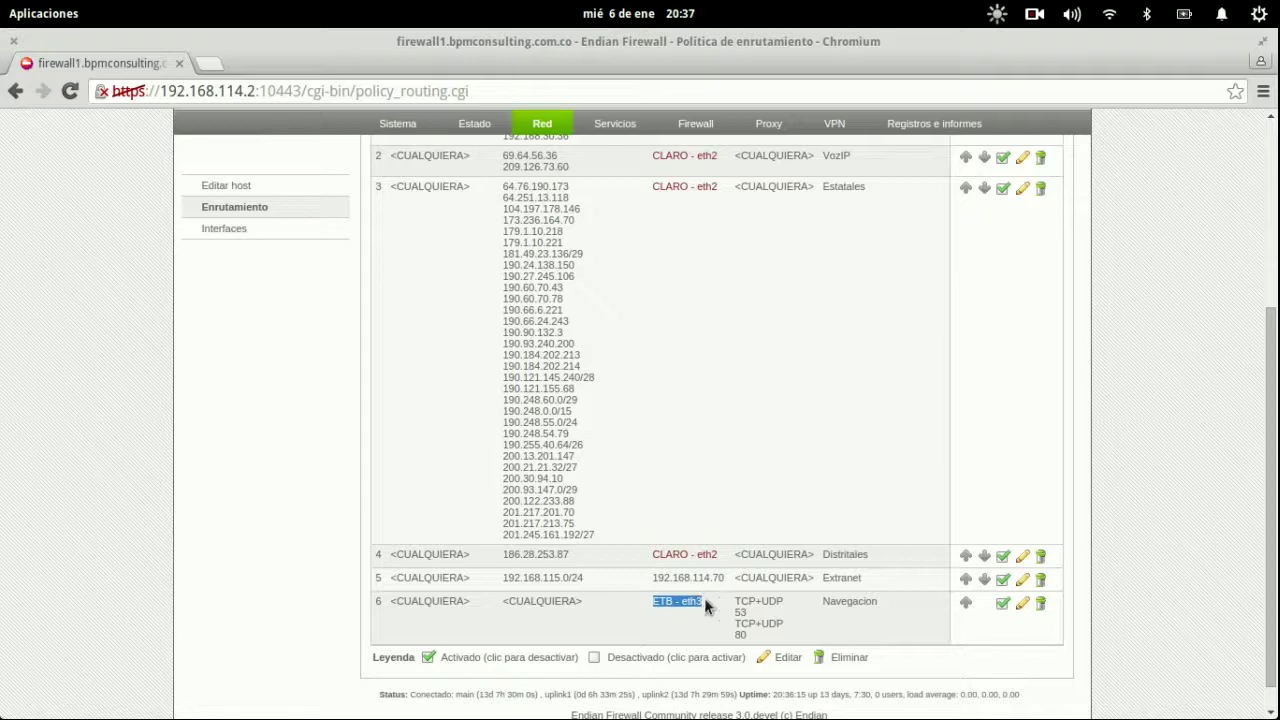
scroll(731, 605, "up", 1)
scroll(733, 604, "down", 1)
double_click(740, 612)
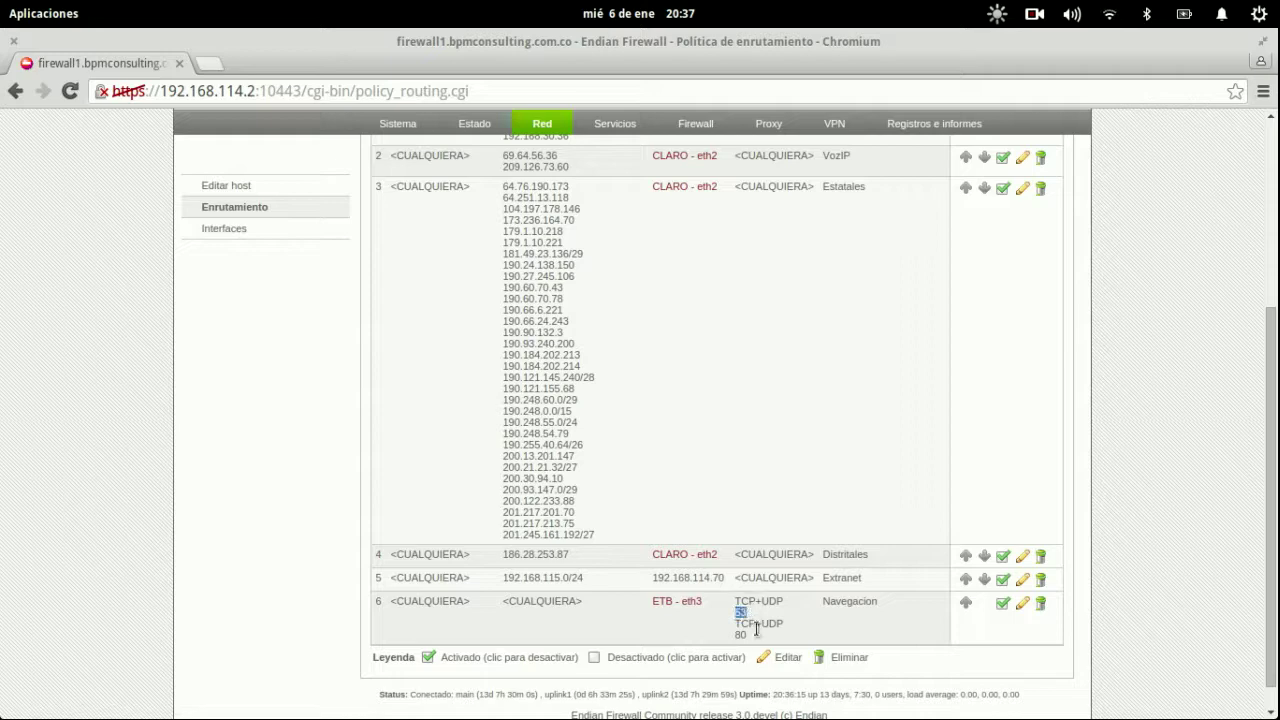
left_click_drag(737, 634, 740, 612)
left_click(740, 636)
double_click(740, 636)
- Review the full policy routing list again, from the Conexion SFC rule down to the Navegacion rule
scroll(700, 461, "up", 2)
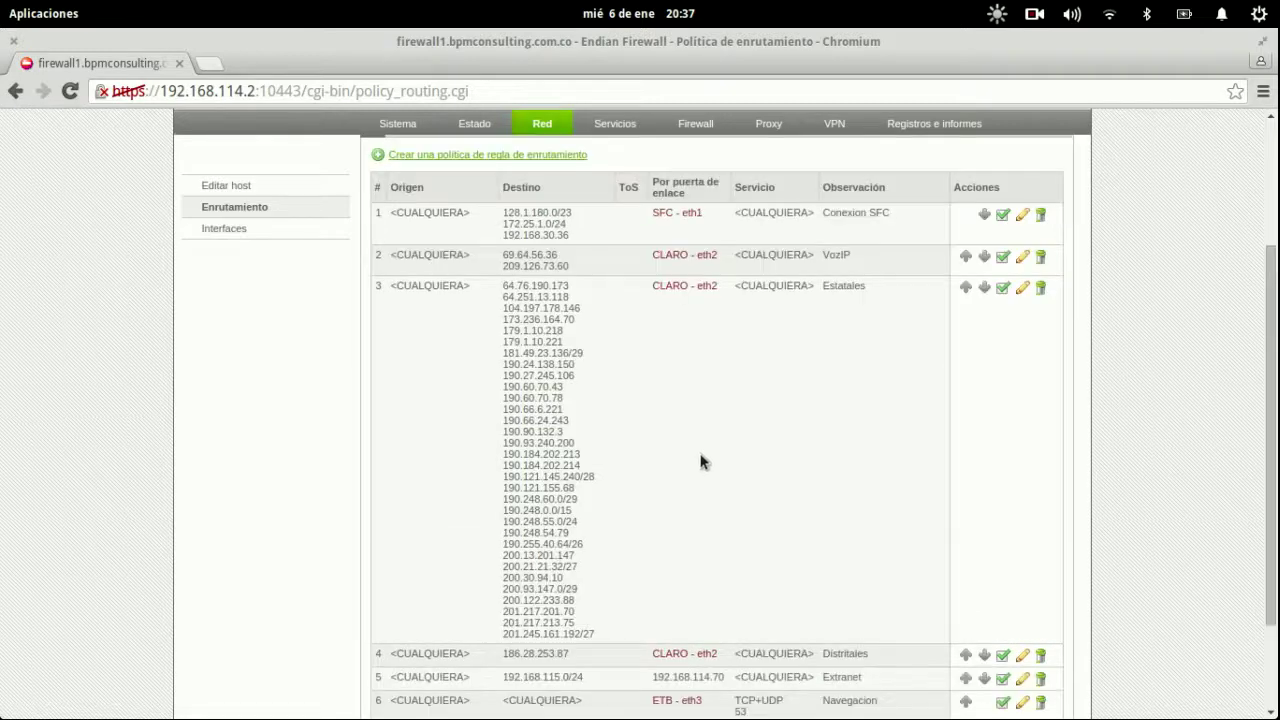
scroll(700, 461, "down", 3)
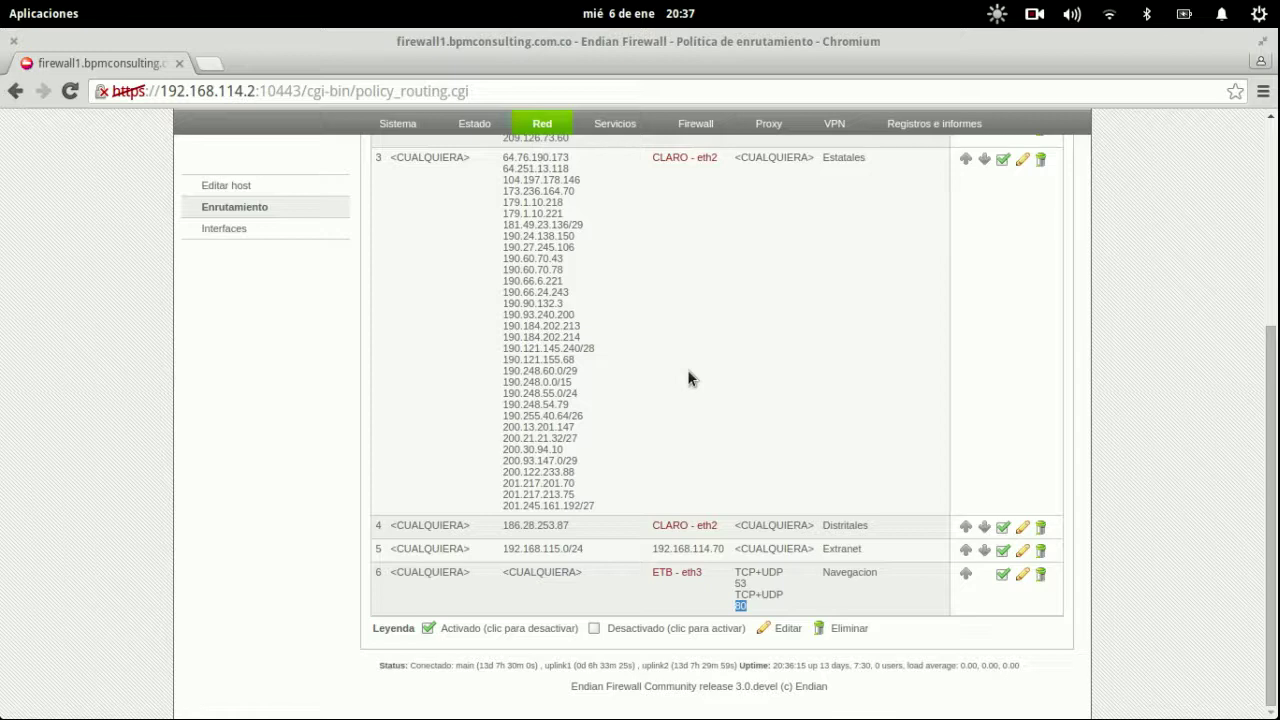
scroll(700, 378, "up", 5)
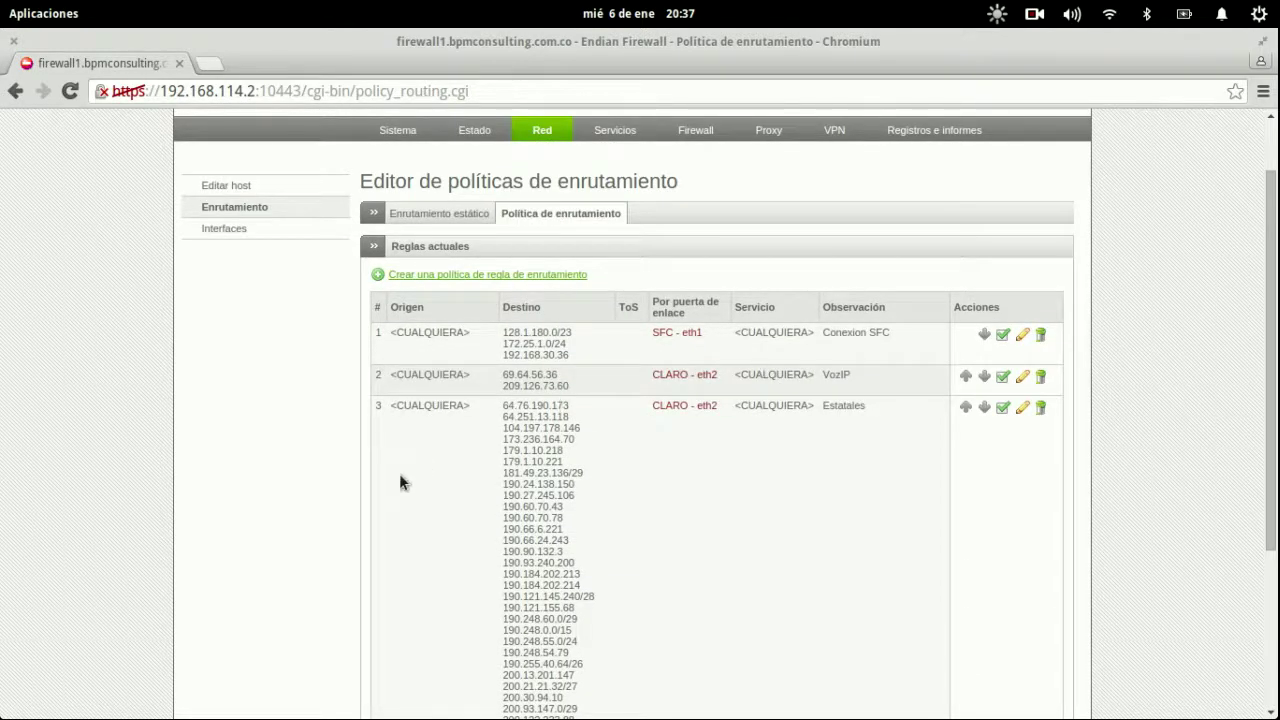
scroll(419, 465, "down", 1)
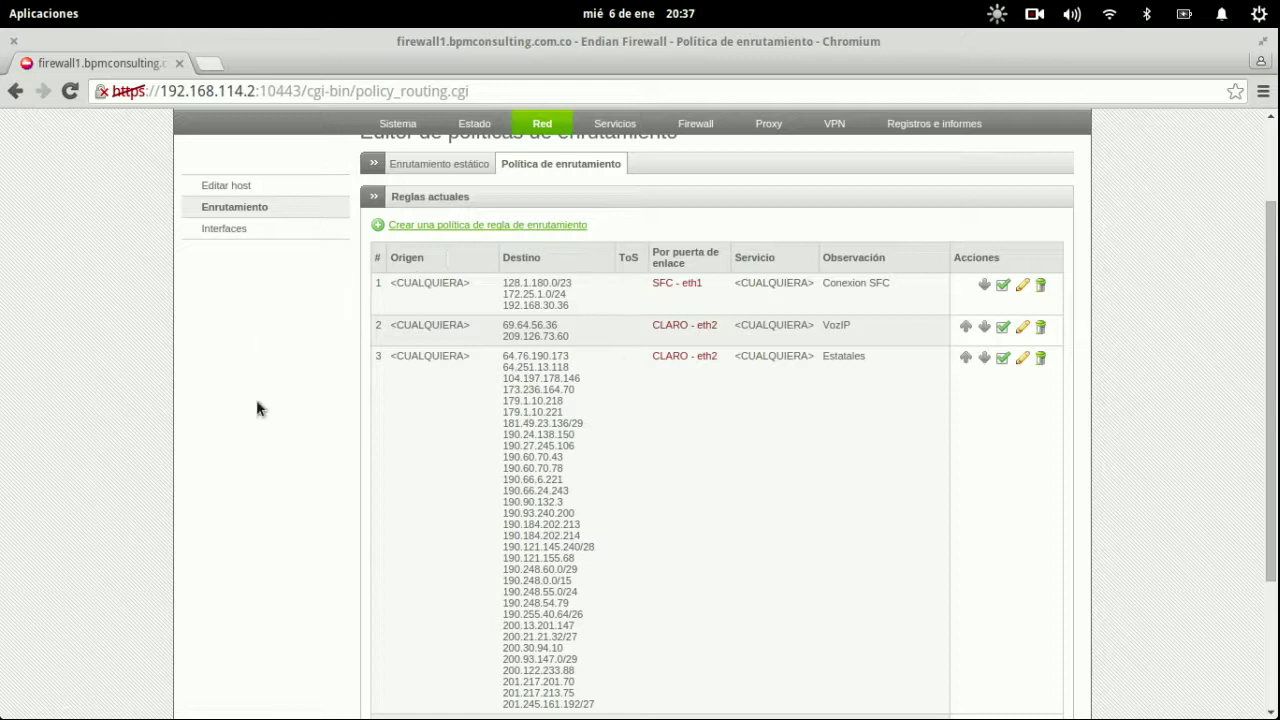
scroll(545, 440, "down", 4)
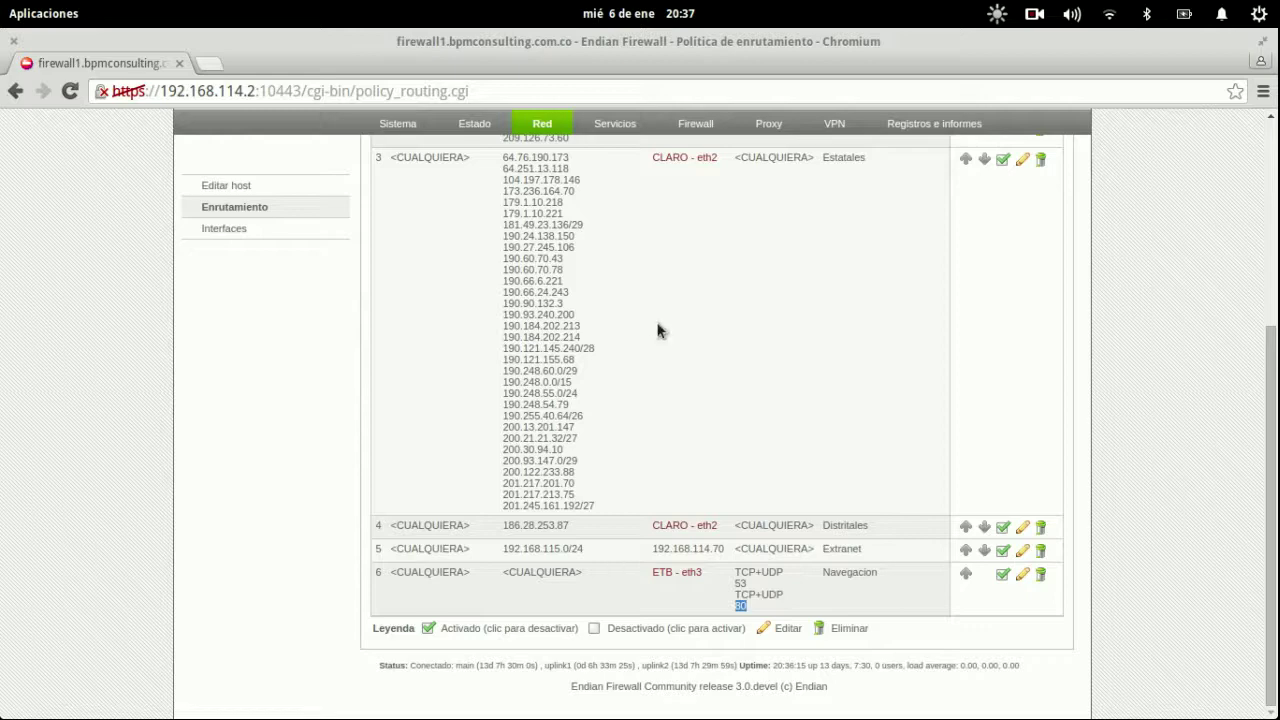
scroll(657, 330, "up", 3)
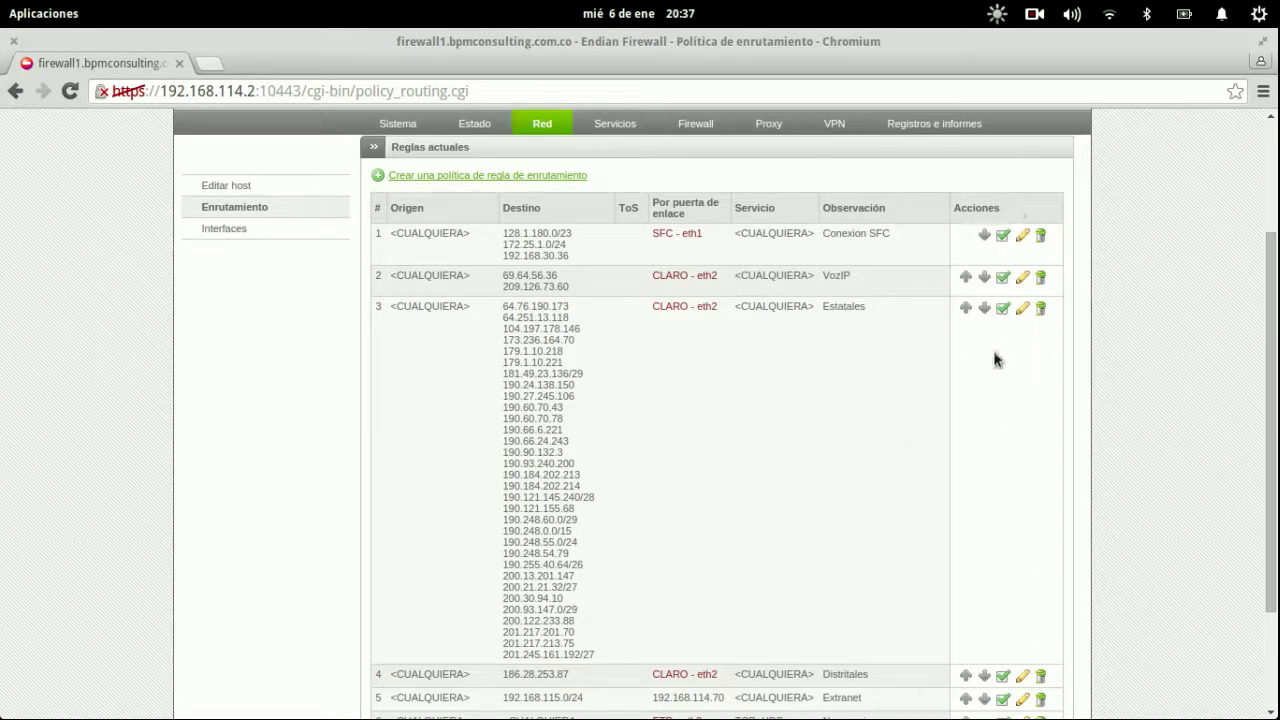
scroll(705, 402, "down", 3)
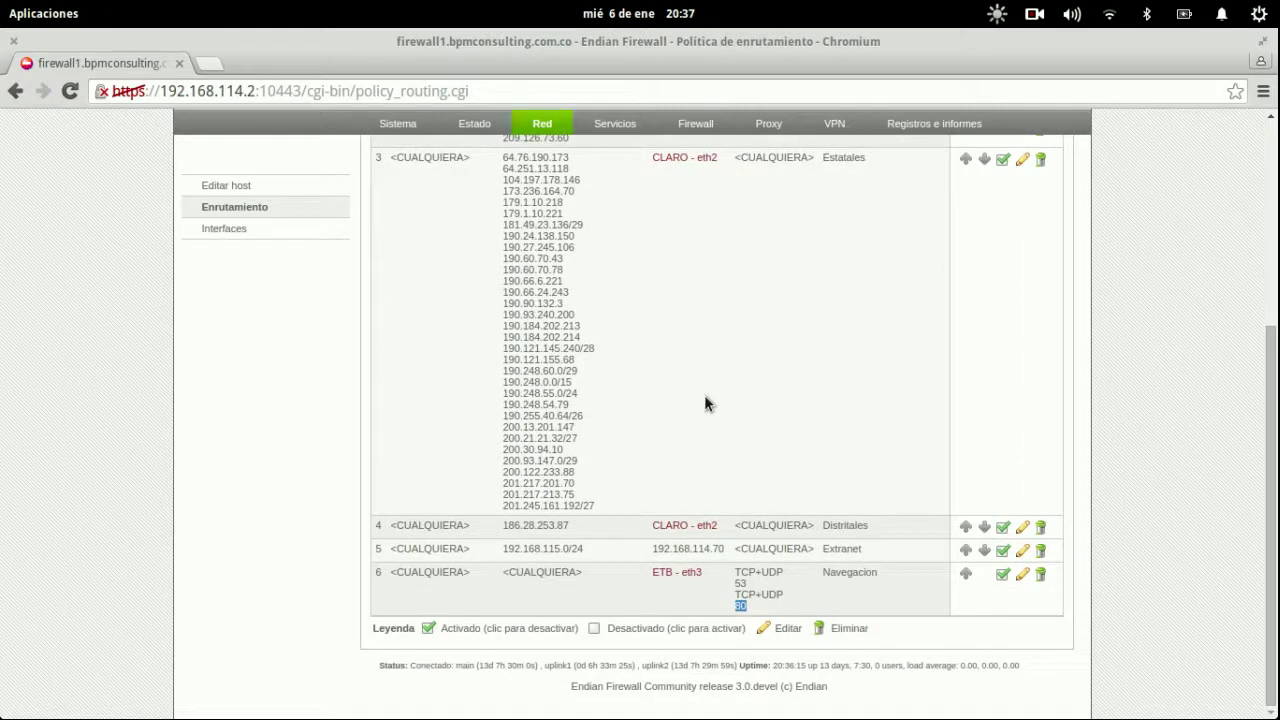
scroll(705, 402, "up", 5)
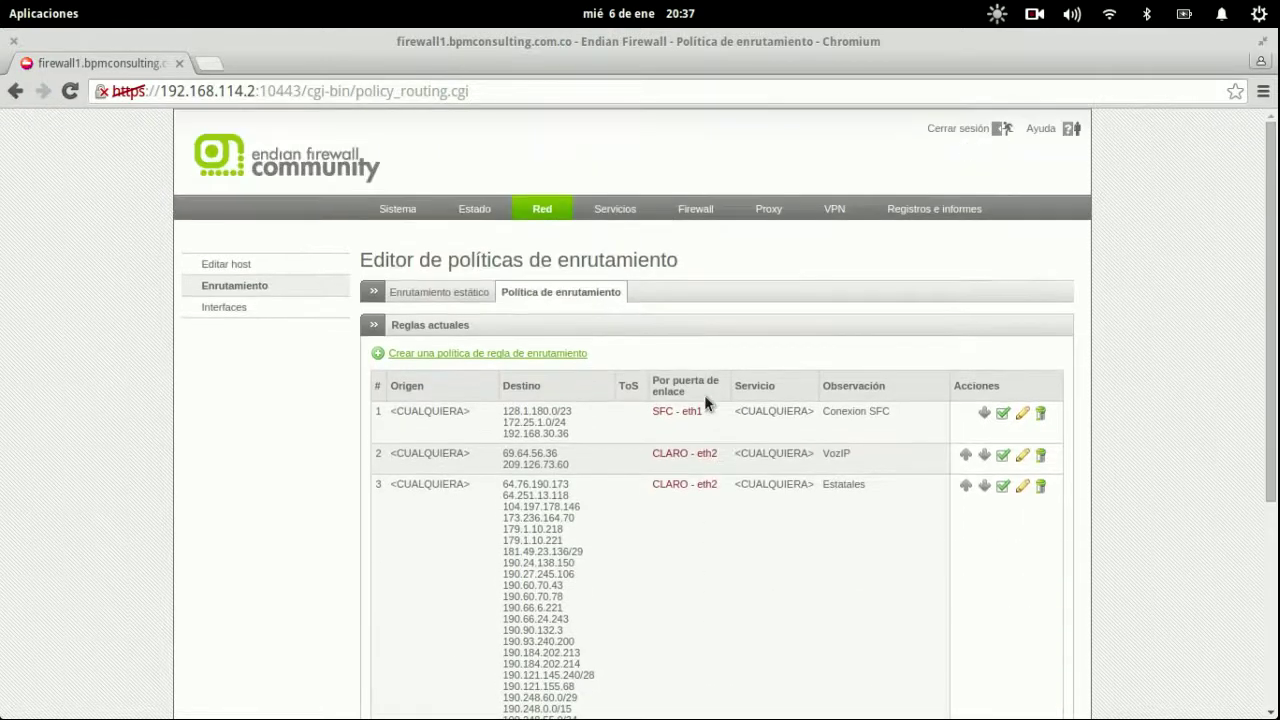
scroll(705, 402, "down", 5)
scroll(705, 402, "up", 5)
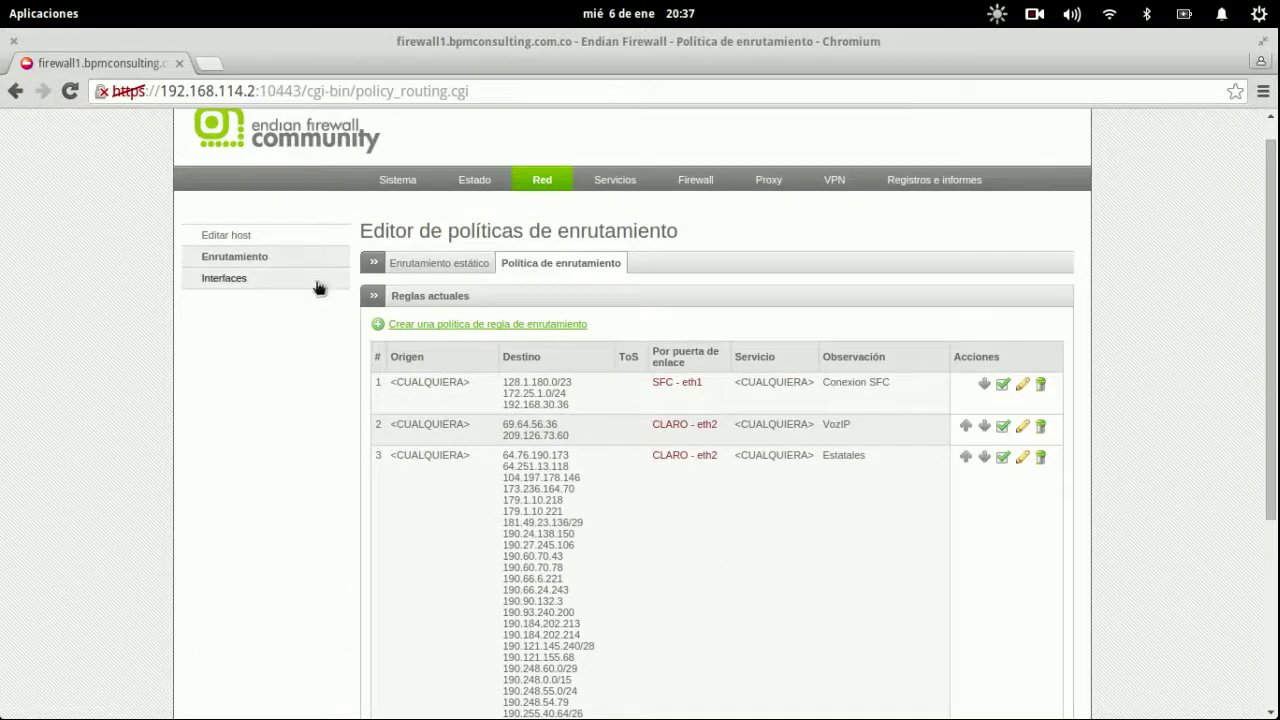
- Open the Internet uplinks list and examine the IDs, descriptions and backup links of main, uplink1 and uplink2
left_click(306, 283)
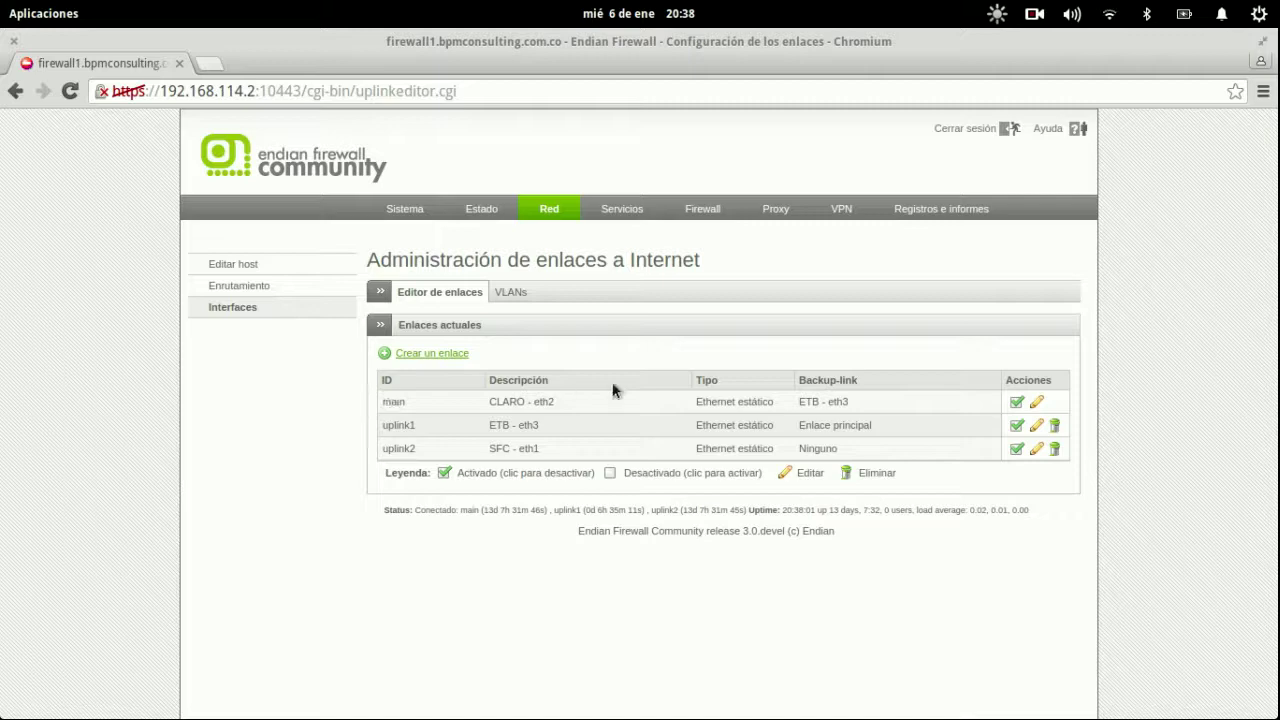
double_click(392, 401)
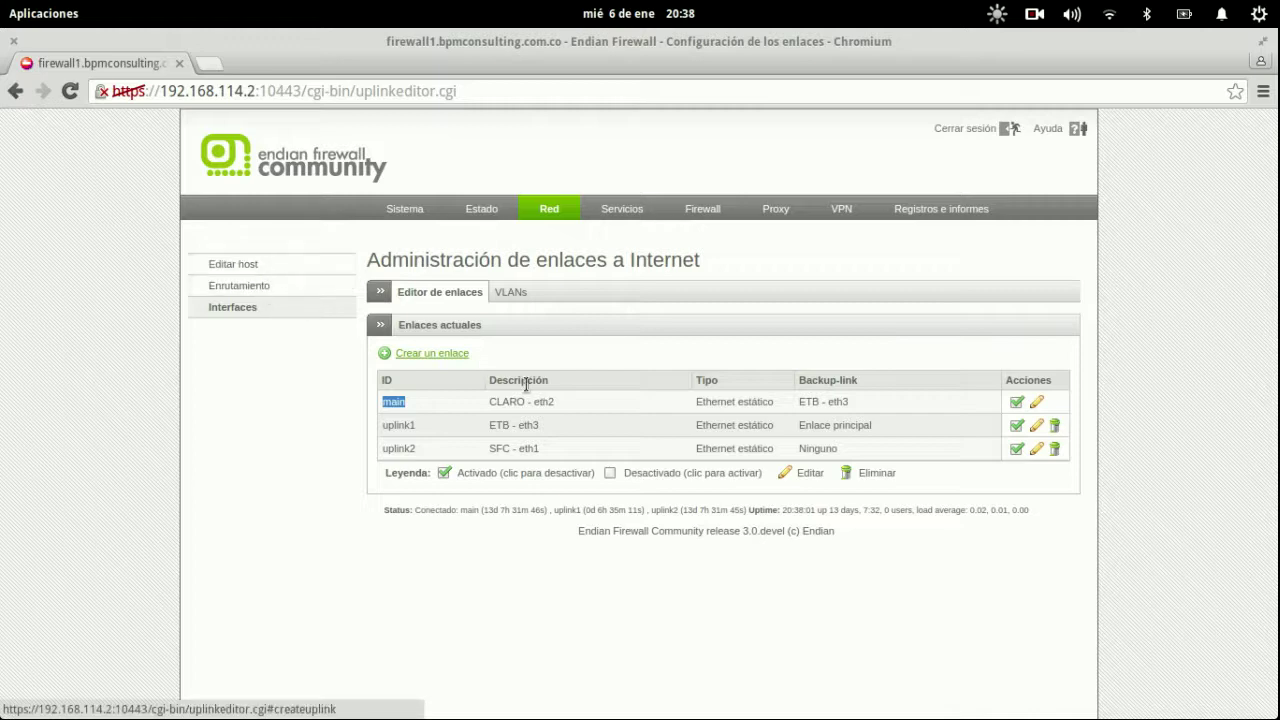
left_click(396, 426)
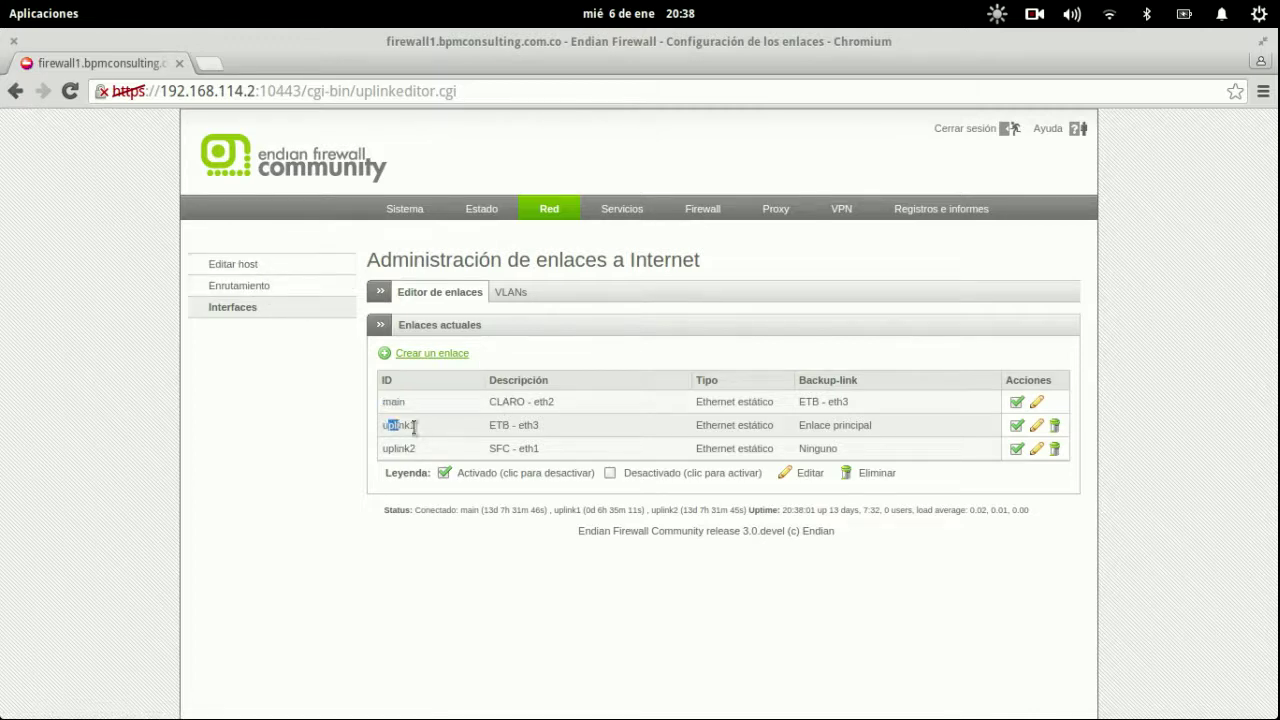
left_click_drag(399, 448, 449, 449)
left_click_drag(725, 435, 848, 402)
left_click(570, 427)
mouse_move(490, 401)
left_mouse_down()
mouse_move(570, 402)
mouse_move(489, 425)
left_mouse_up()
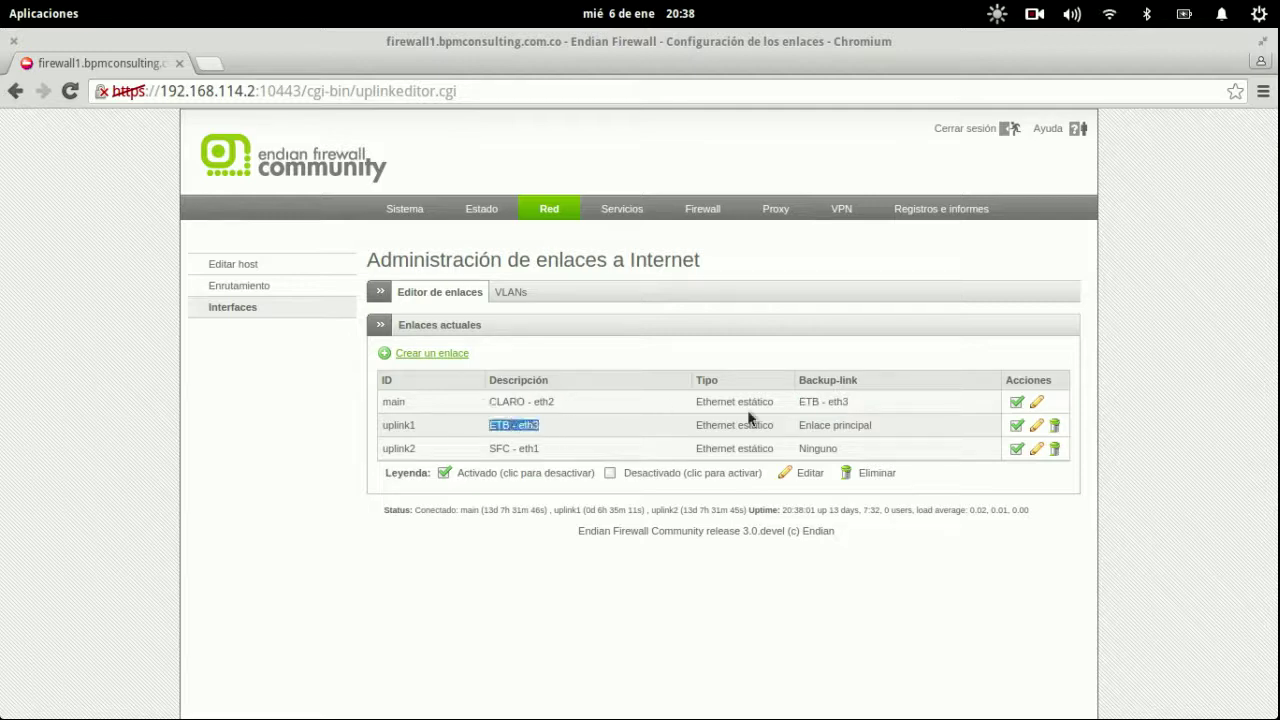
left_click_drag(820, 425, 883, 426)
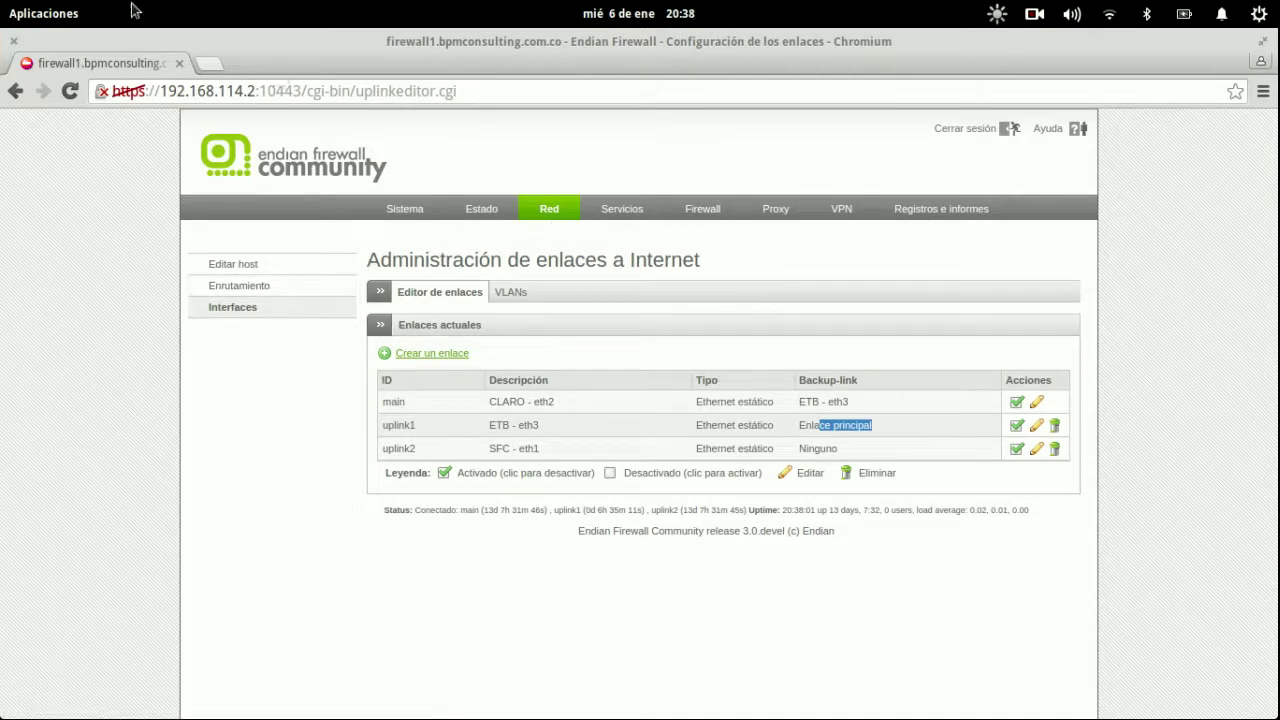
- Switch to the WinXP_ENDIAN virtual machine and display the firewall's policy routing rules
key("super+Down")
left_click(423, 209)
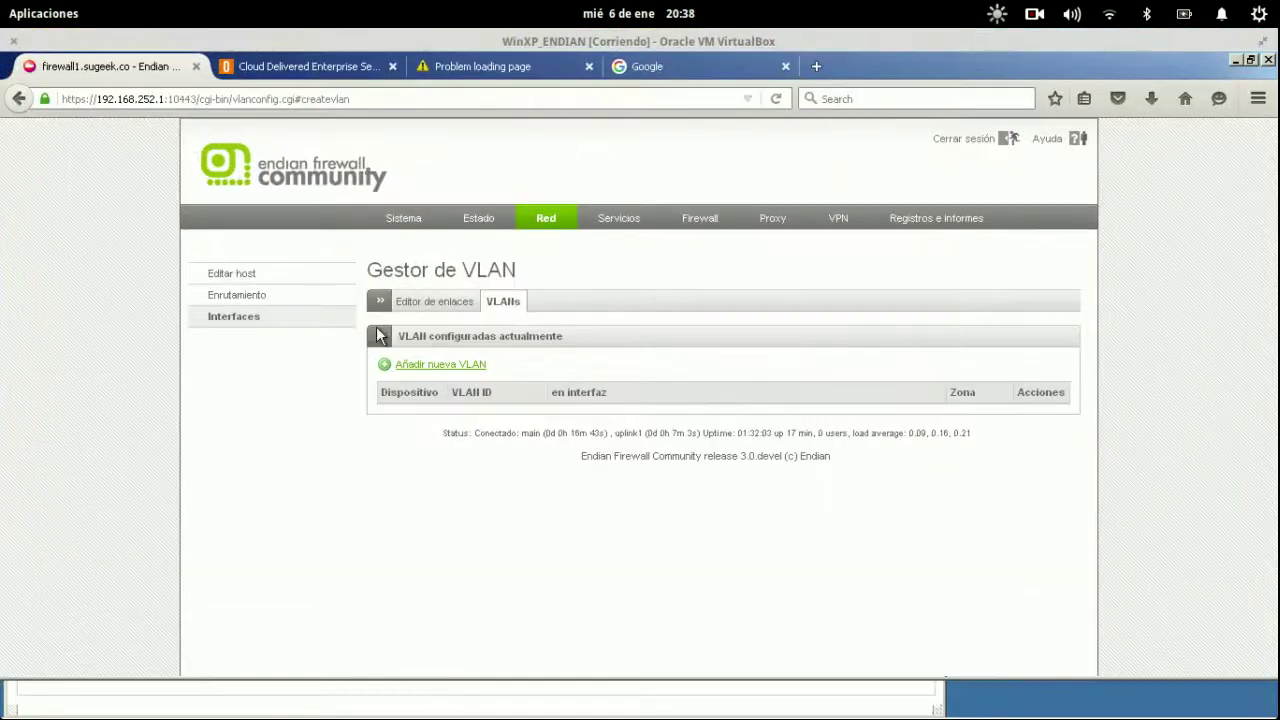
left_click(307, 304)
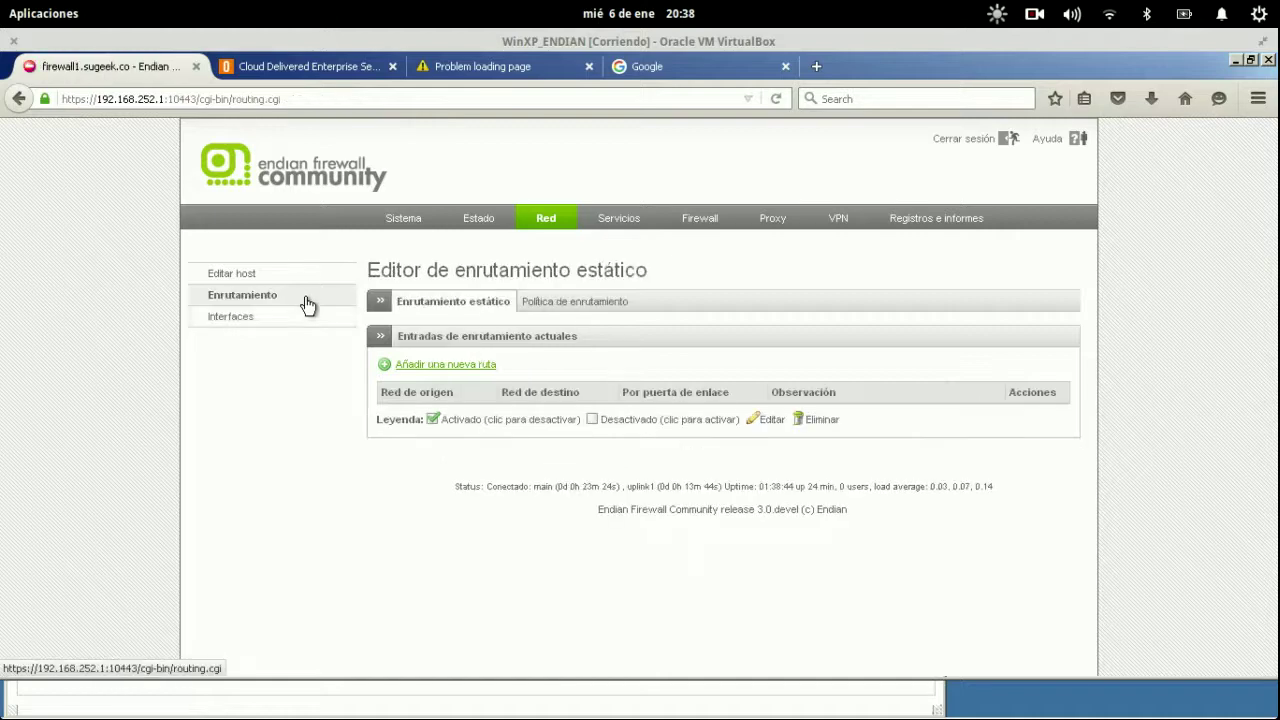
left_click(580, 299)
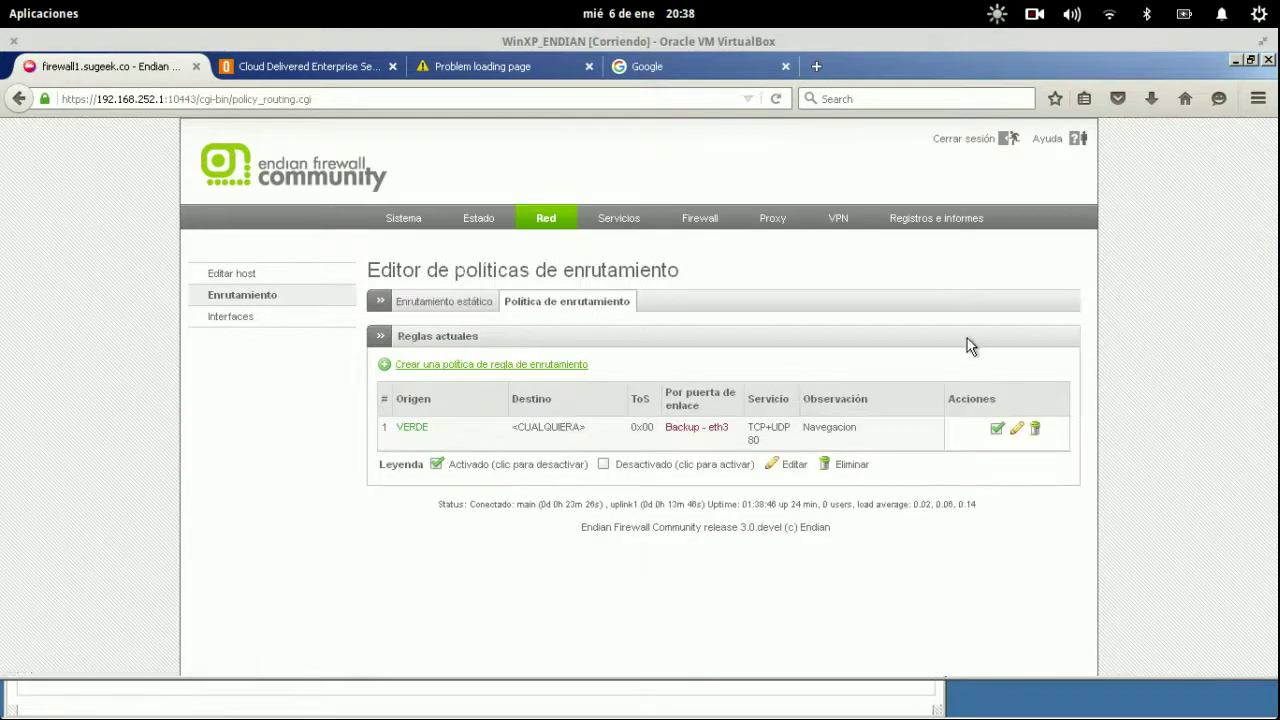
- Open the Navegacion rule for editing, examine its option to use the backup uplink on failure, and close it without saving
left_click(1016, 428)
scroll(757, 412, "down", 5)
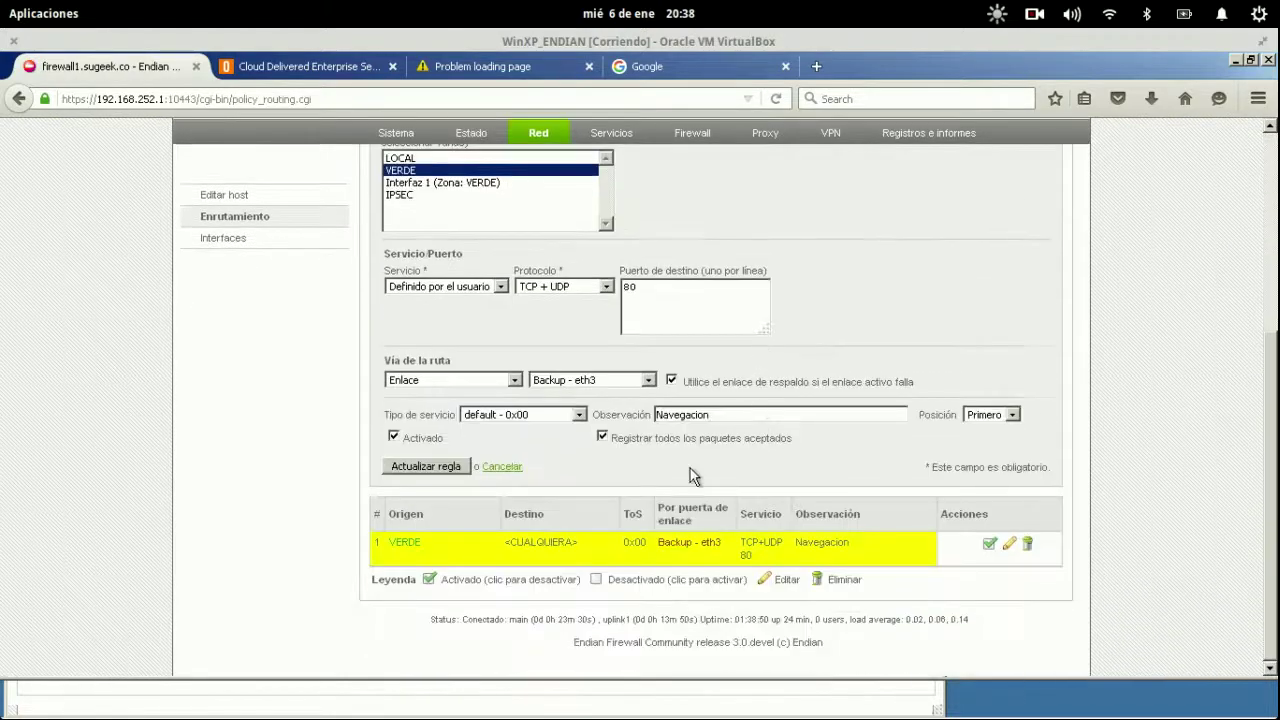
left_click_drag(685, 380, 937, 396)
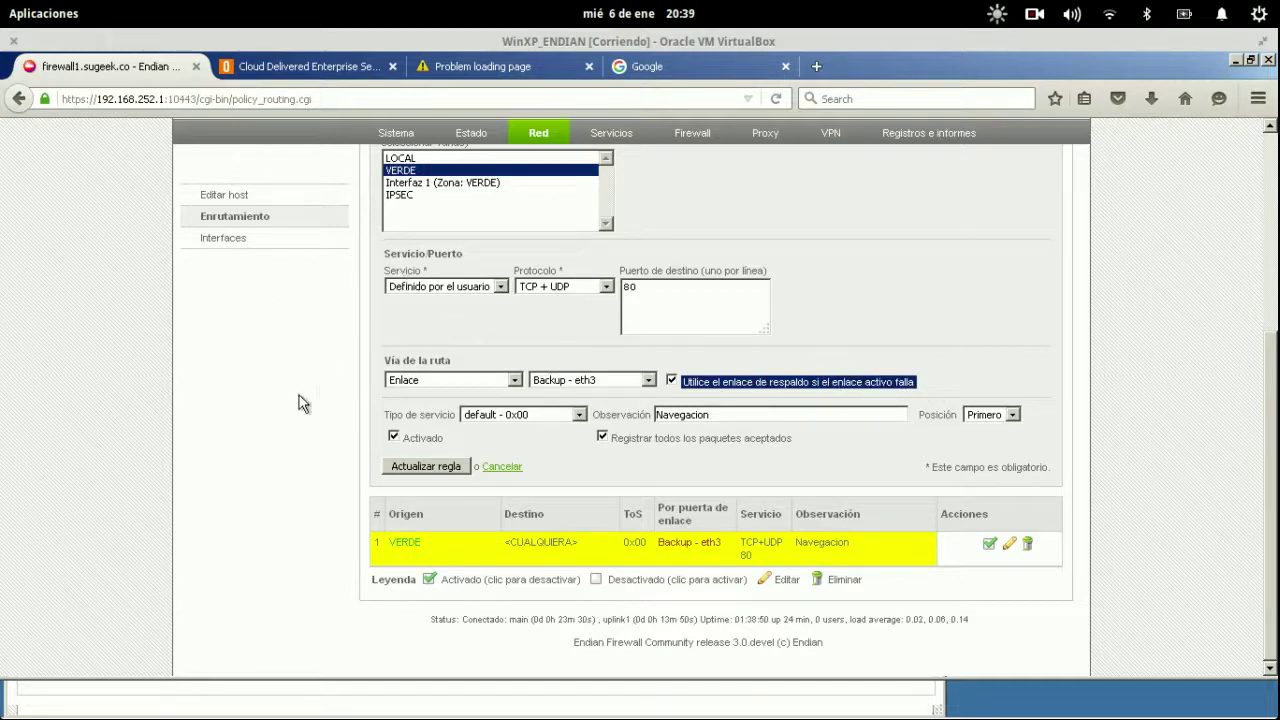
left_click(492, 467)
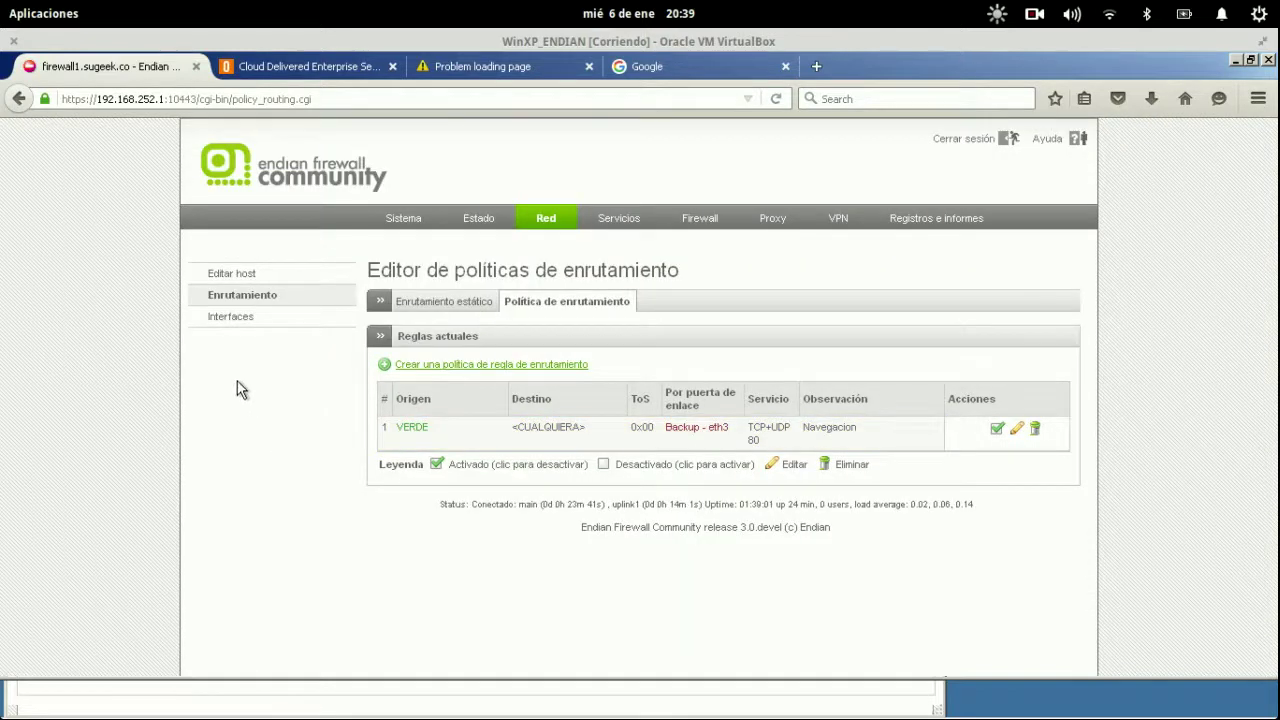
- Check the test firewall's Internet uplinks and their backup links, and return to the routing page
left_click(269, 318)
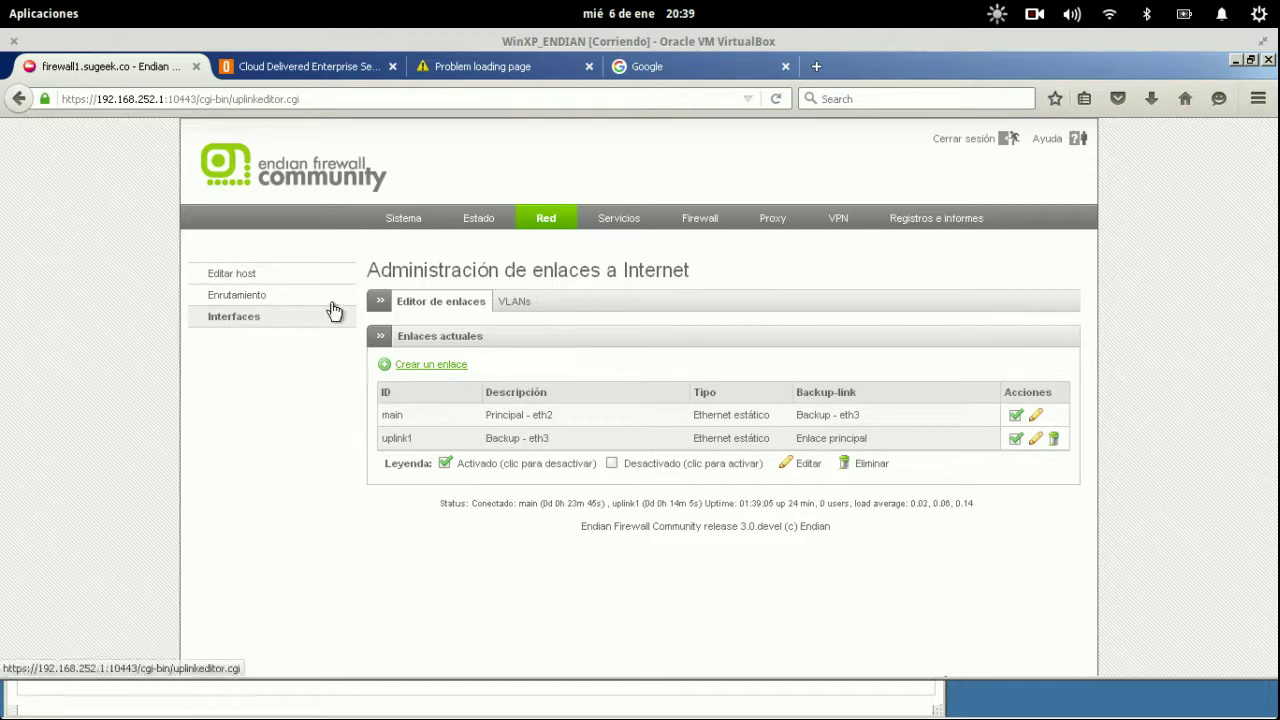
left_click(240, 296)
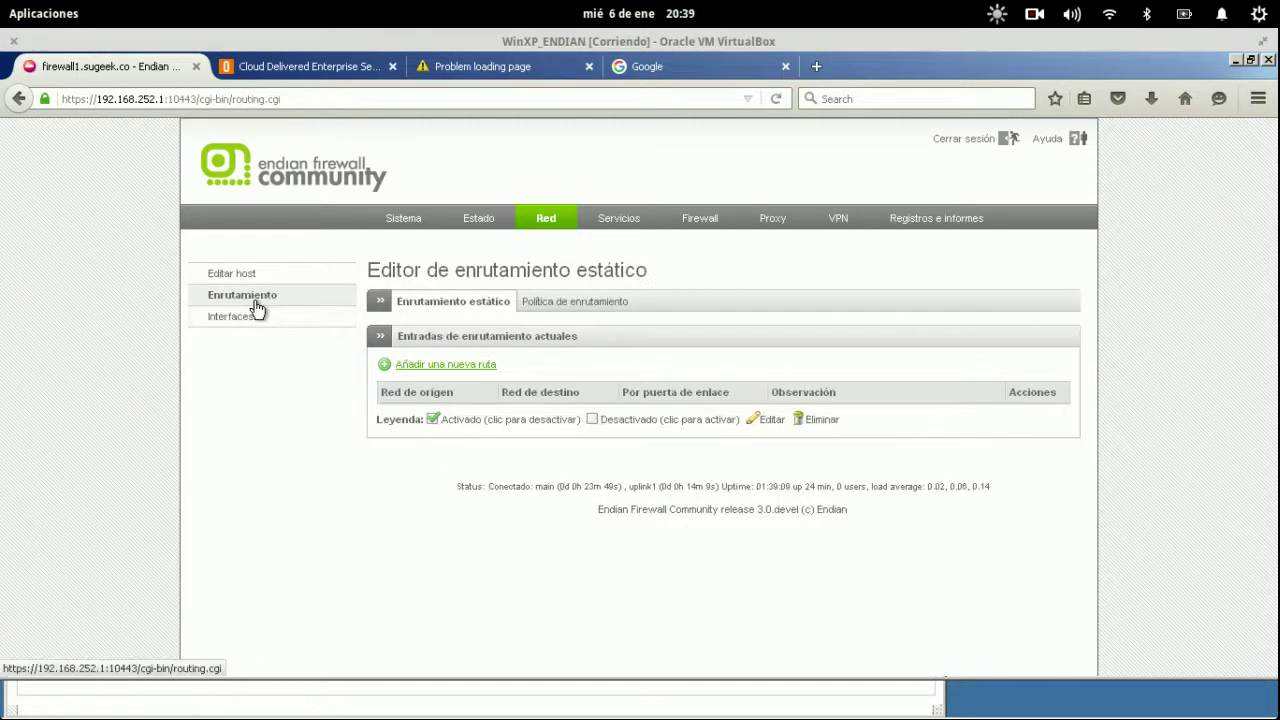